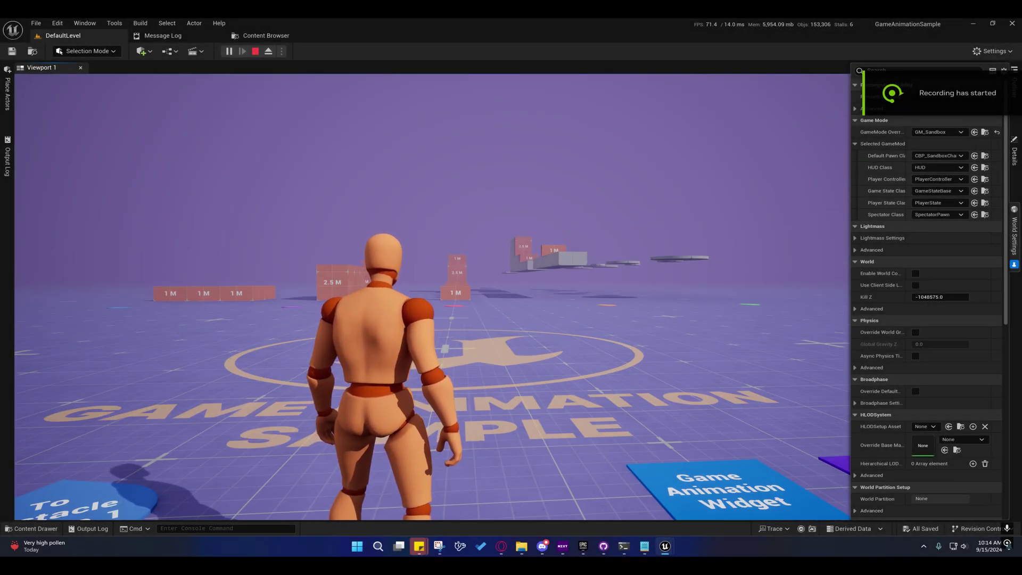
Test the character's running, weapon-aiming overlay and crouching in the running play session, and end the session
{"action": "key", "text": "w"}
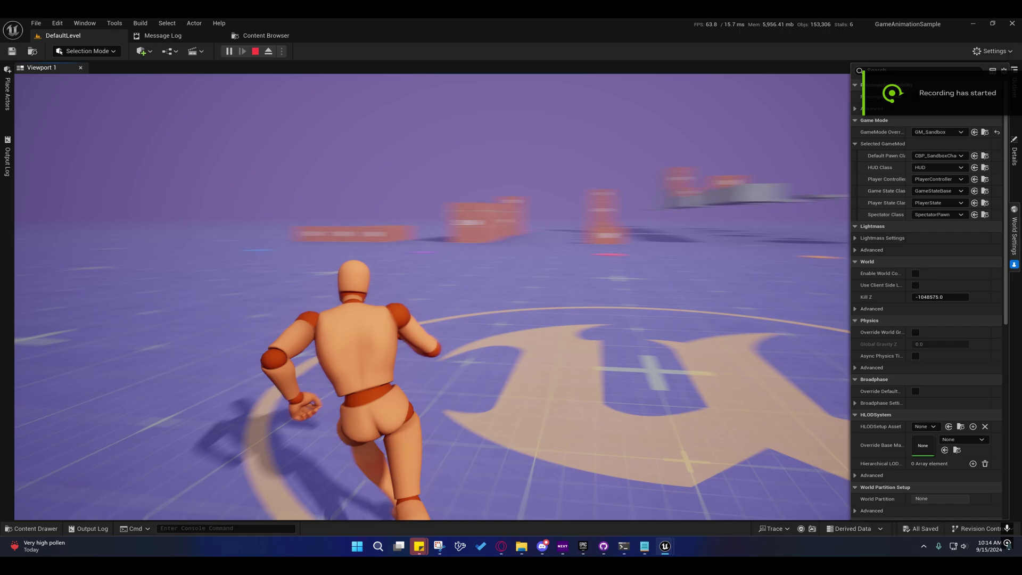
{"action": "key", "text": "w"}
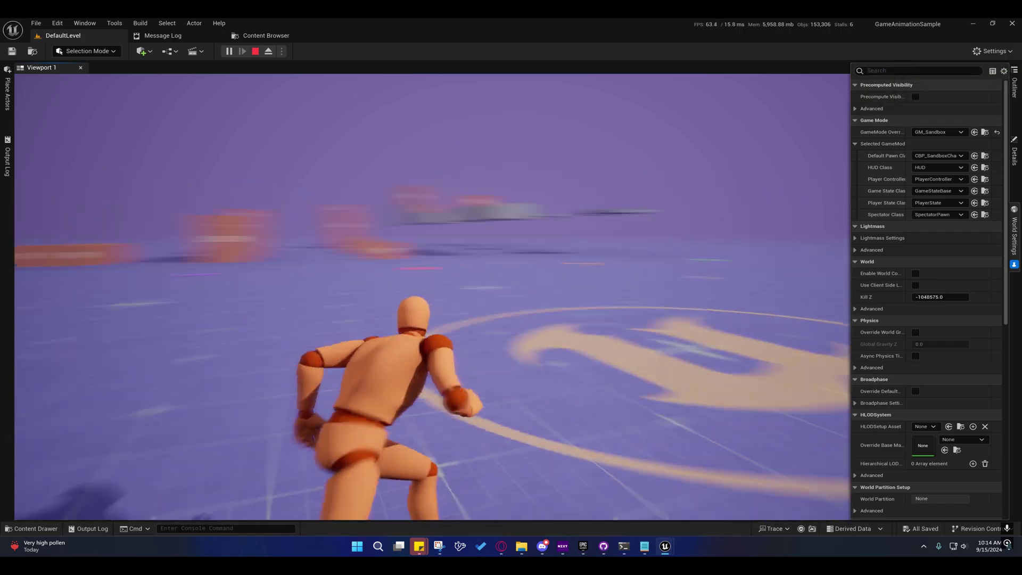
{"action": "key", "text": "w"}
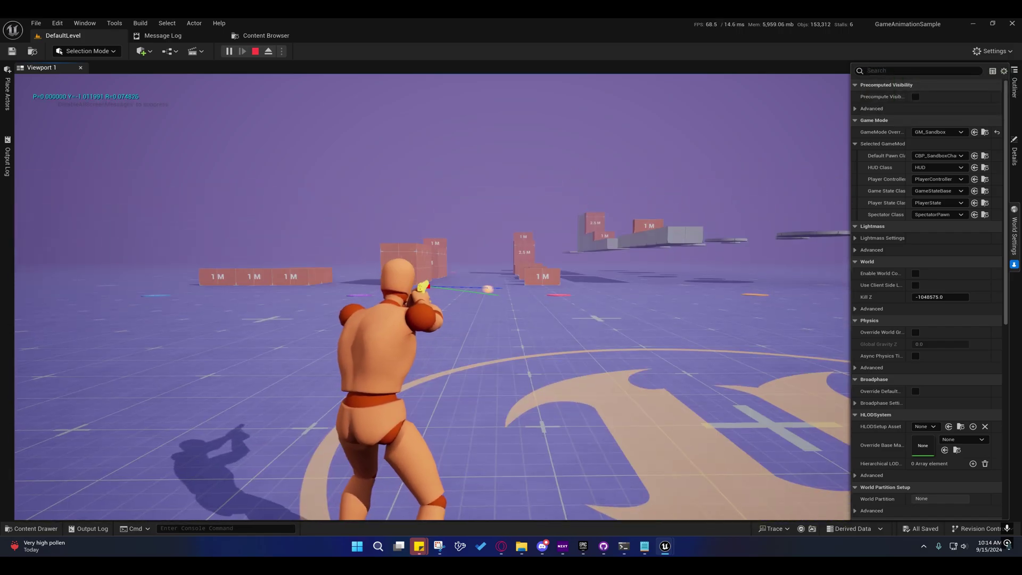
{"action": "key", "text": "2"}
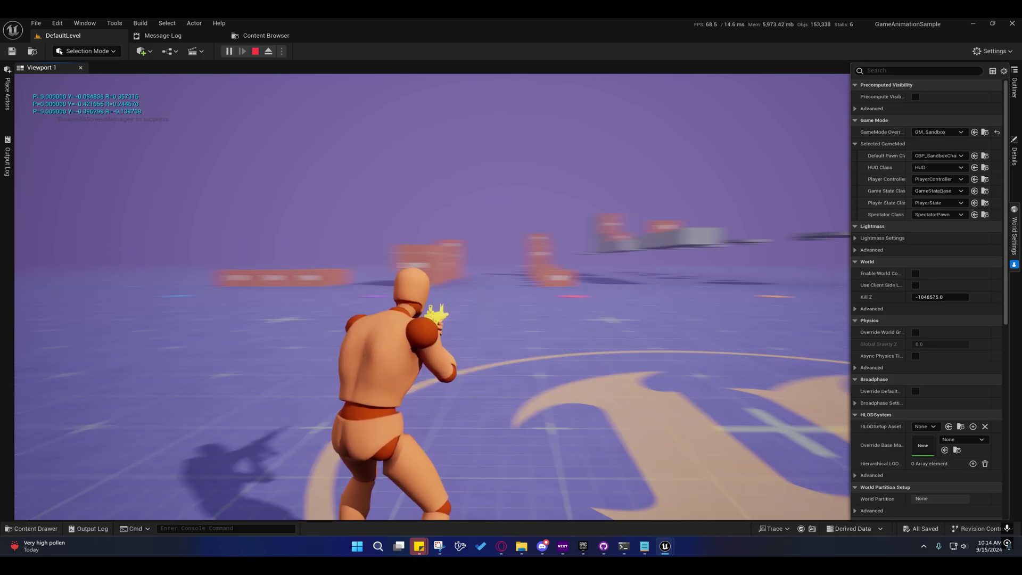
{"action": "key", "text": "c"}
{"action": "key", "text": "w"}
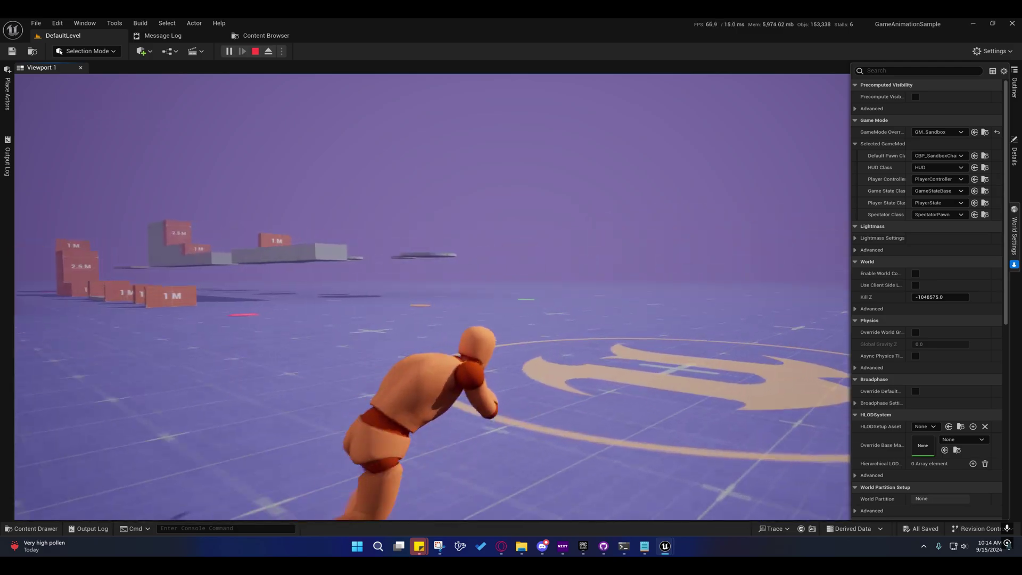
{"action": "key", "text": "Escape"}
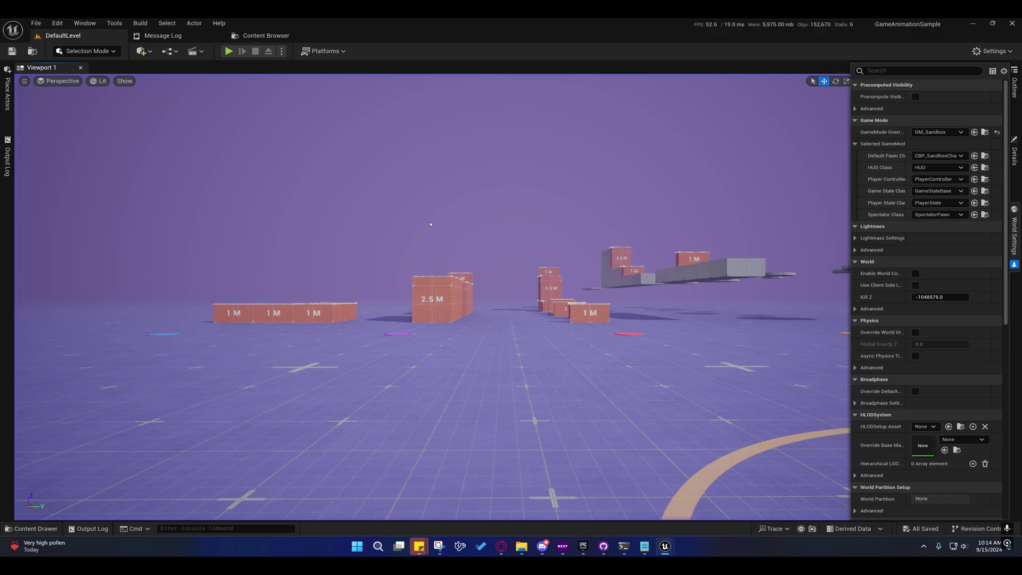
{"action": "right_click_drag", "start_coordinate": [532, 473], "coordinate": [535, 510]}
{"action": "key", "text": "s"}
{"action": "key", "text": "d"}
{"action": "key", "text": "w"}
{"action": "key", "text": "w"}
{"action": "key", "text": "a"}
{"action": "key", "text": "s"}
{"action": "key", "text": "e"}
{"action": "key", "text": "d"}
{"action": "key", "text": "w"}
{"action": "key", "text": "w"}
{"action": "key", "text": "s"}
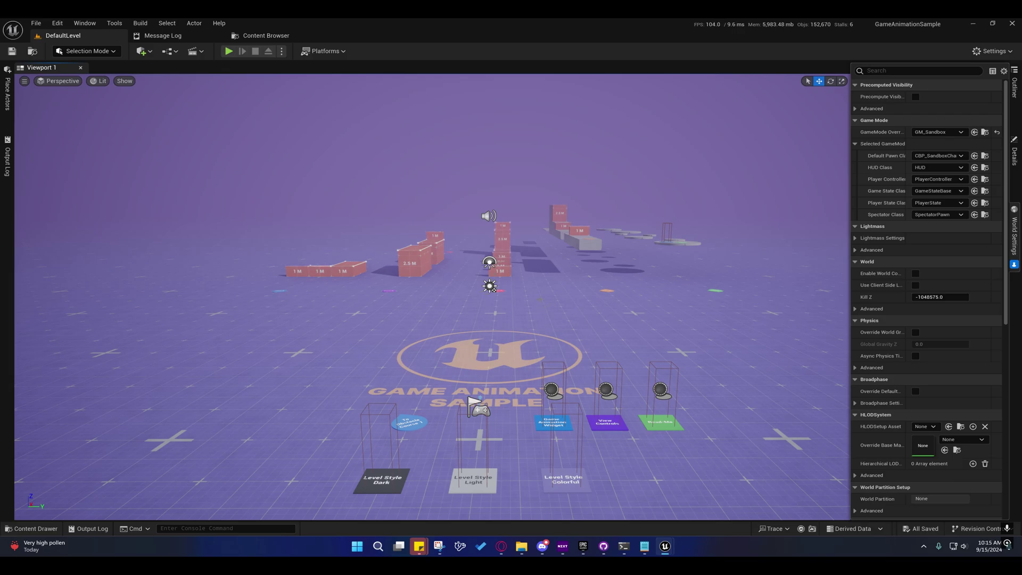
{"action": "right_click_drag", "start_coordinate": [431, 199], "coordinate": [435, 239]}
{"action": "key", "text": "w"}
{"action": "key", "text": "s"}
{"action": "key", "text": "a"}
{"action": "key", "text": "q"}
{"action": "key", "text": "e"}
{"action": "key", "text": "d"}
{"action": "key", "text": "s"}
{"action": "key", "text": "e"}
{"action": "key", "text": "a"}
{"action": "key", "text": "w"}
{"action": "key", "text": "s"}
{"action": "key", "text": "a"}
{"action": "key", "text": "d"}
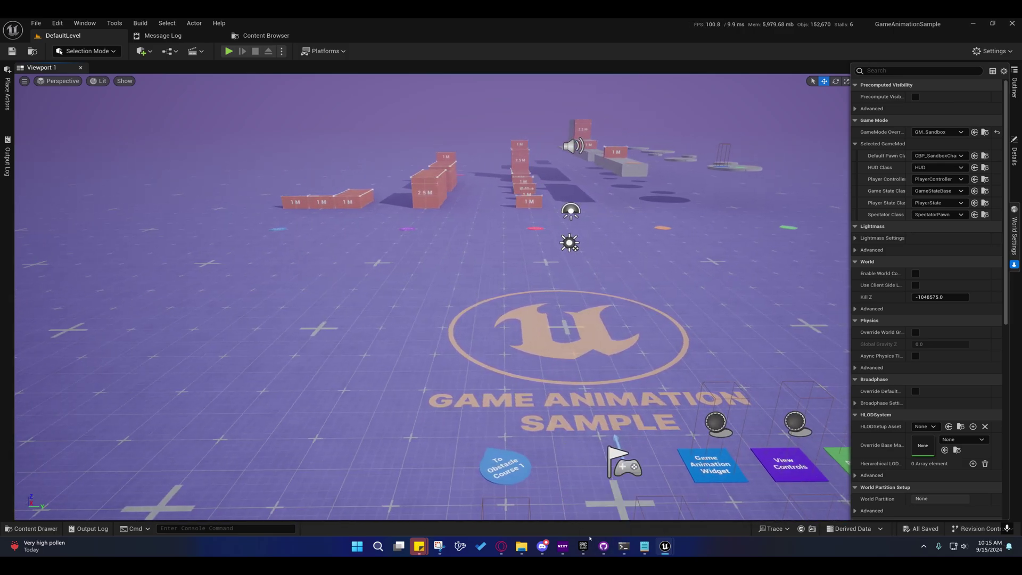
Bring up the Command Prompt window and close it
{"action": "left_click", "coordinate": [624, 546]}
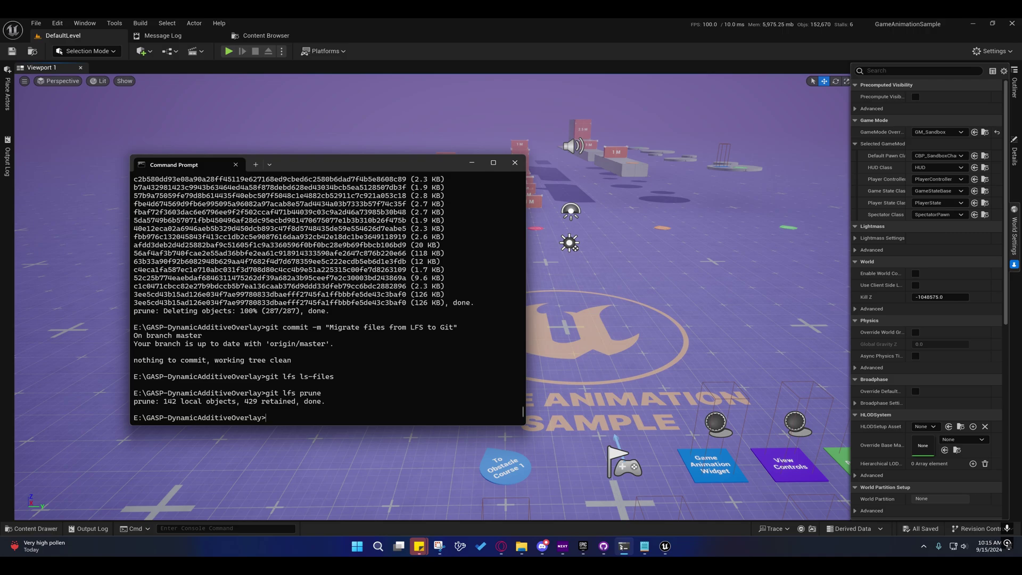
{"action": "left_click", "coordinate": [516, 154]}
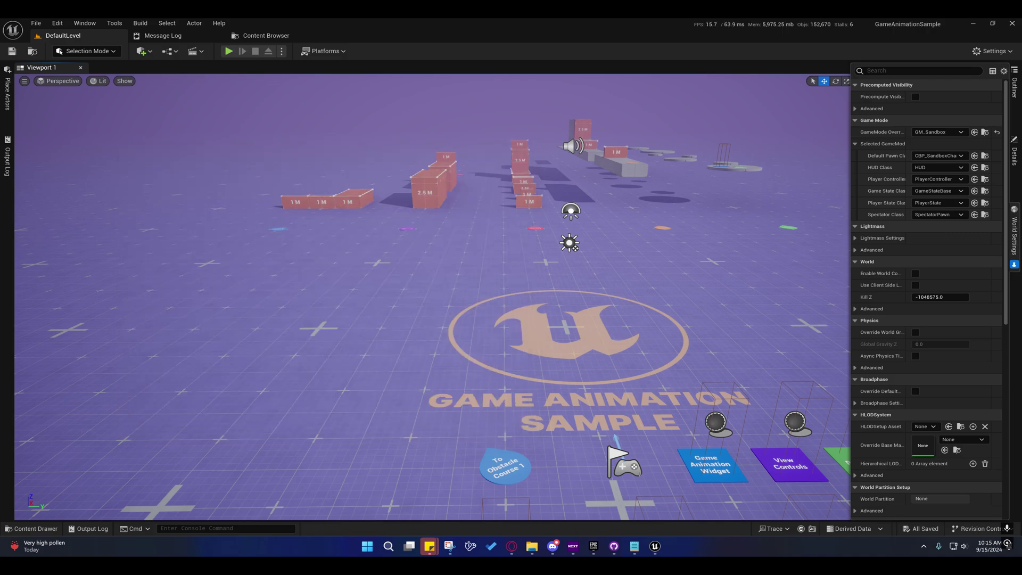
{"action": "mouse_move", "coordinate": [527, 497]}
{"action": "right_mouse_down"}
{"action": "mouse_move", "coordinate": [506, 509]}
{"action": "mouse_move", "coordinate": [527, 497]}
{"action": "right_mouse_up"}
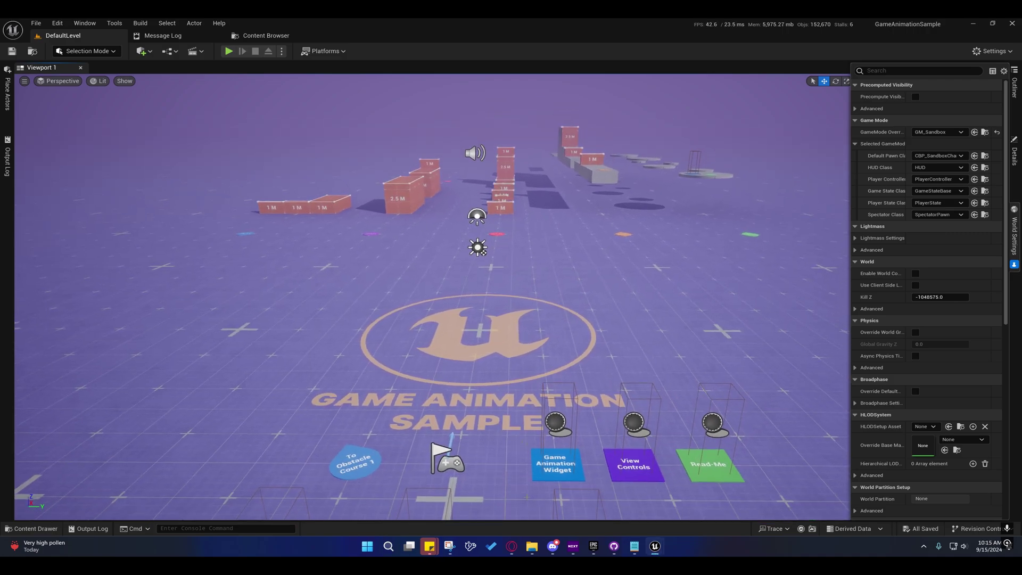
Check the Game Animation Sample entry in the Epic Games Launcher vault and bring up the GASP-DAO folder in File Explorer
{"action": "left_click", "coordinate": [589, 546]}
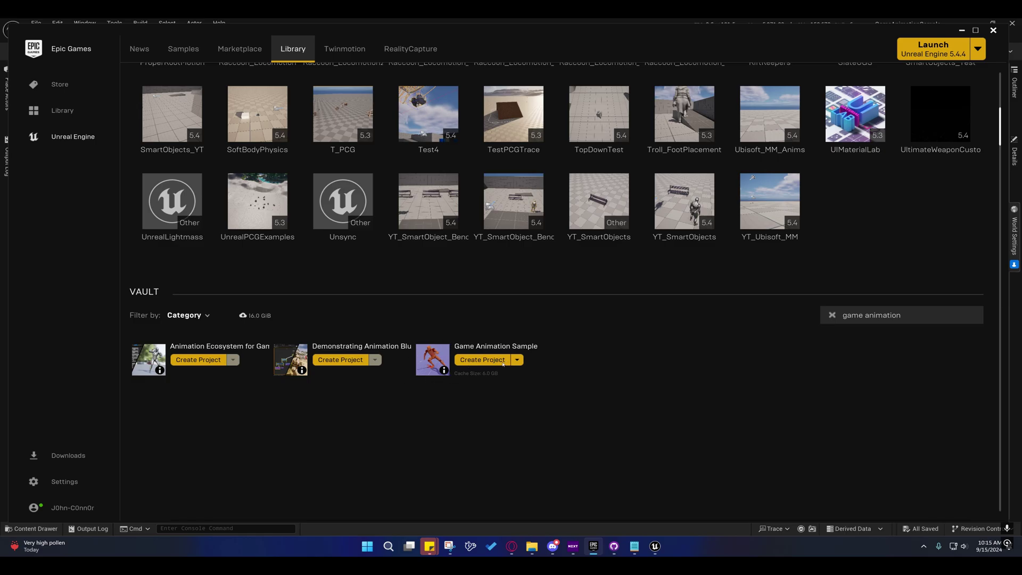
{"action": "left_click", "coordinate": [594, 546]}
{"action": "left_click", "coordinate": [532, 547]}
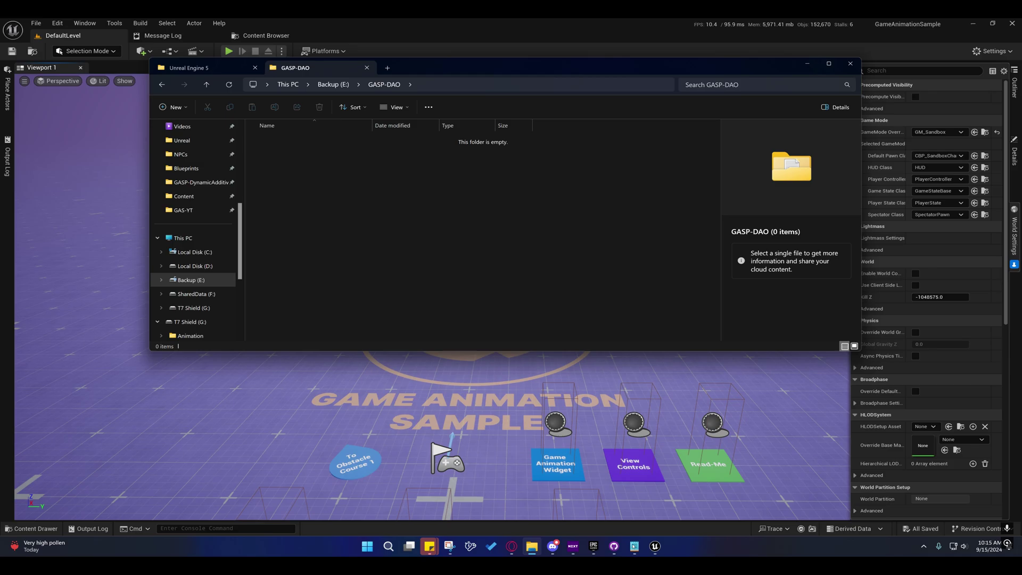
Switch to GitHub Desktop and open the dialog for cloning a repository
{"action": "left_click", "coordinate": [612, 546]}
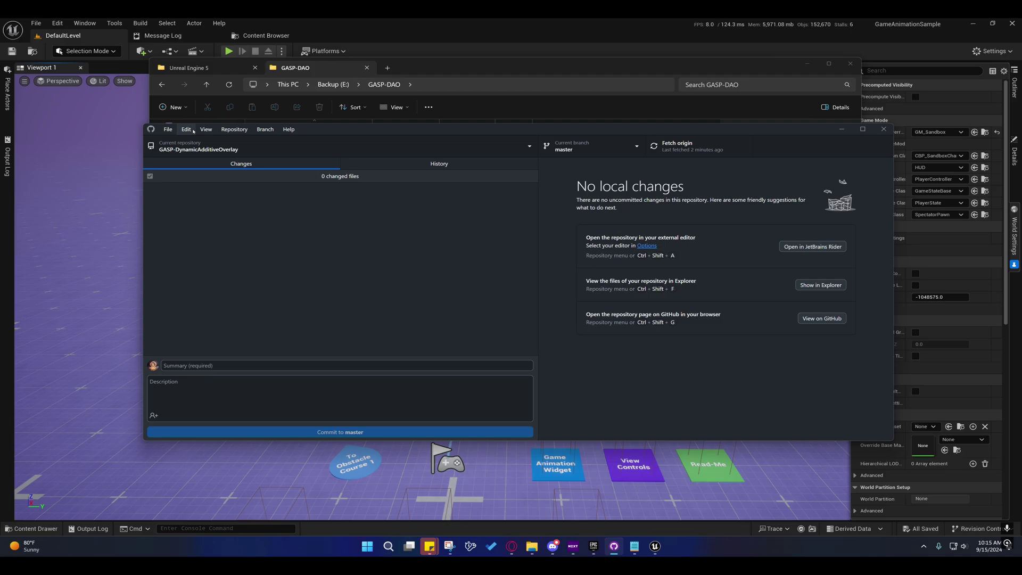
{"action": "left_click", "coordinate": [186, 129]}
{"action": "mouse_move", "coordinate": [199, 129]}
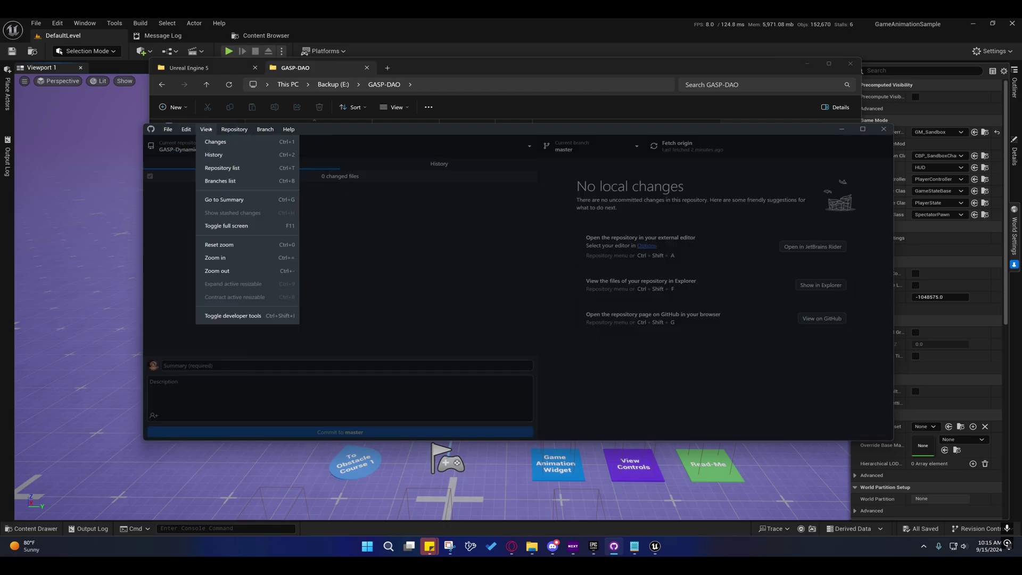
{"action": "left_click", "coordinate": [190, 173]}
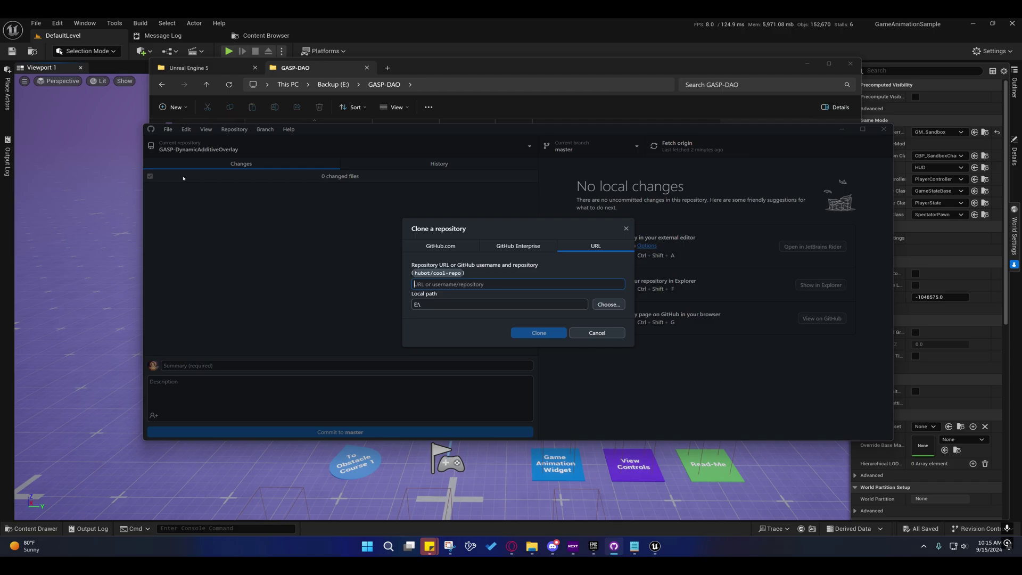
{"action": "left_click", "coordinate": [452, 246]}
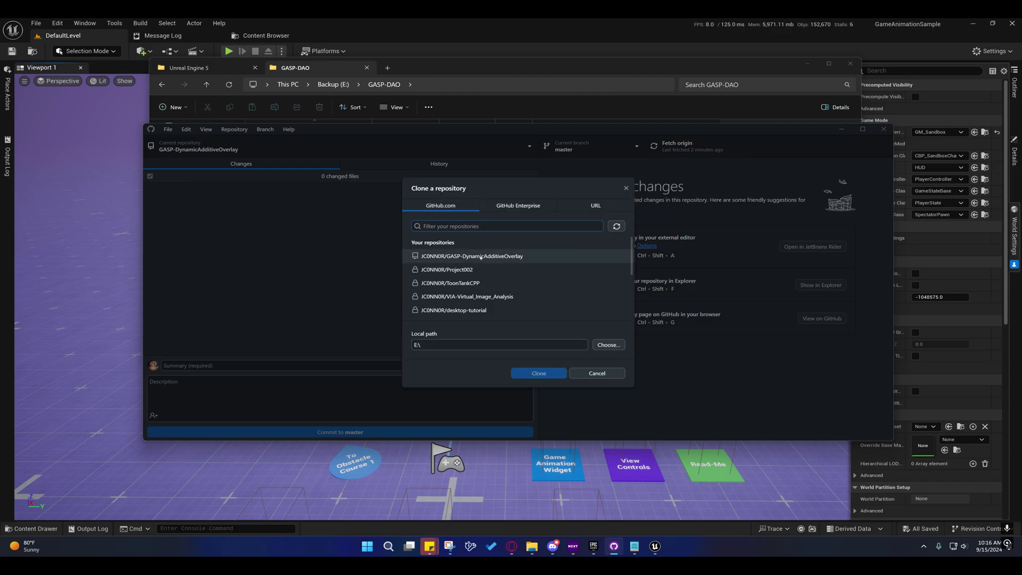
{"action": "left_click", "coordinate": [468, 256]}
{"action": "left_click", "coordinate": [609, 352]}
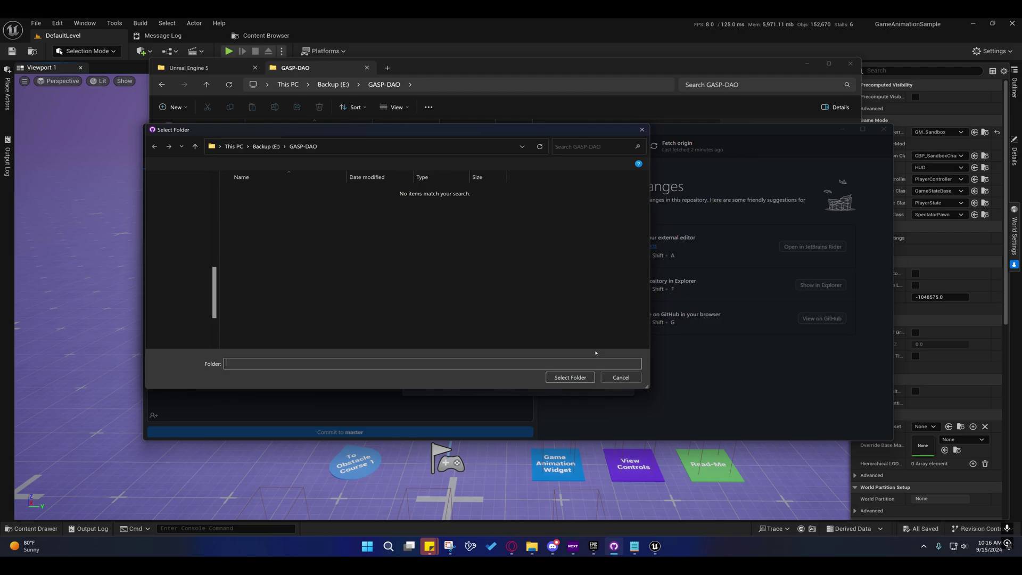
{"action": "left_click", "coordinate": [570, 377]}
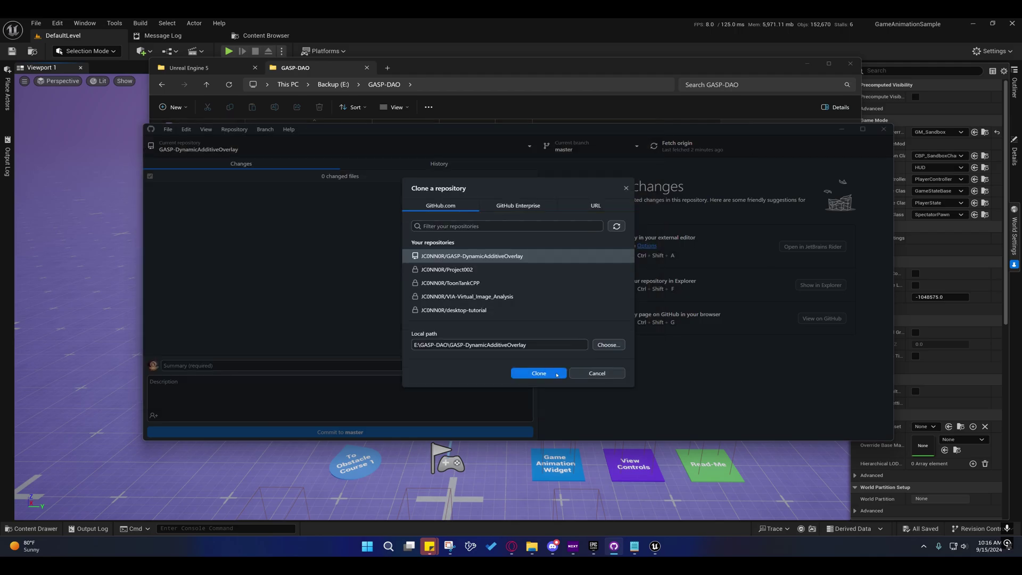
{"action": "left_click_drag", "start_coordinate": [526, 344], "coordinate": [455, 346]}
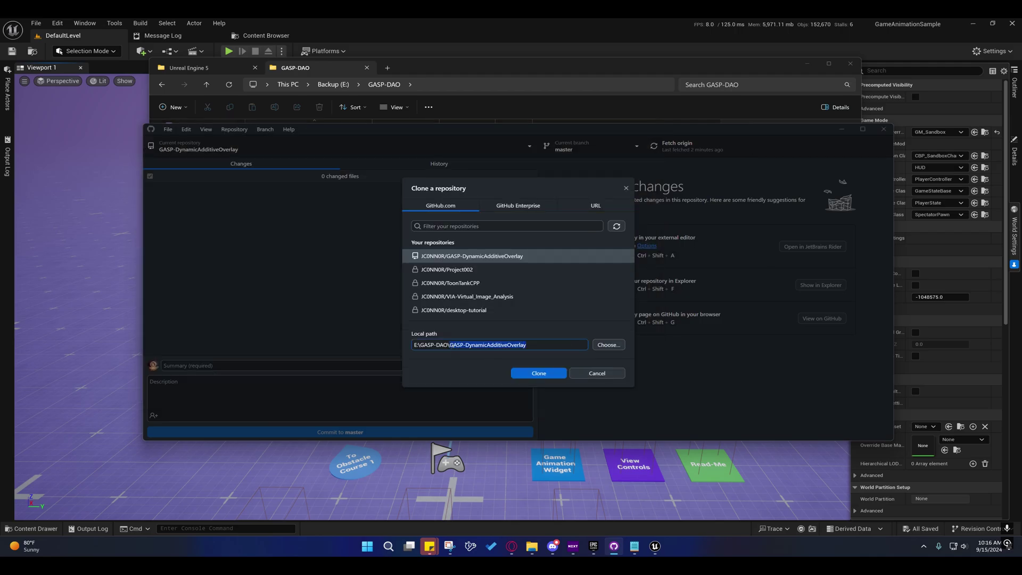
{"action": "key", "text": "BackSpace"}
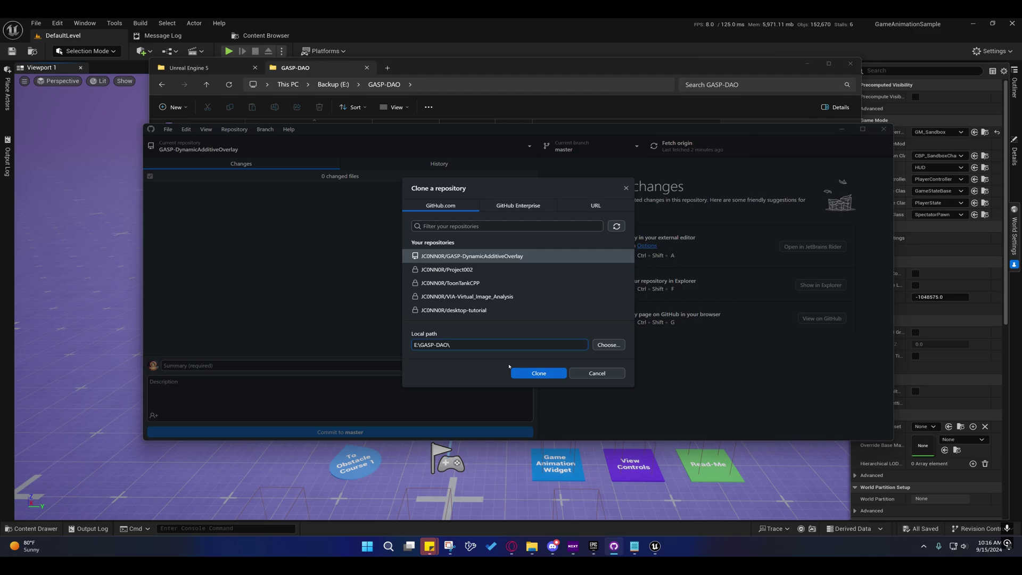
{"action": "left_click", "coordinate": [575, 206]}
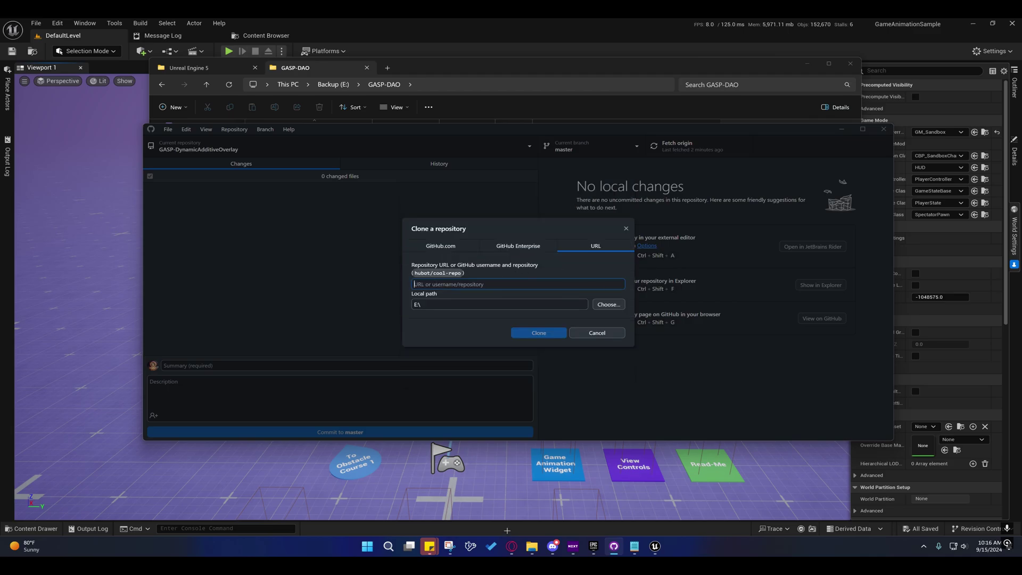
Copy the HTTPS clone URL from the GASP-DynamicAdditiveOverlay GitHub page and paste it as the repository URL in GitHub Desktop's clone dialog
{"action": "left_click", "coordinate": [512, 546]}
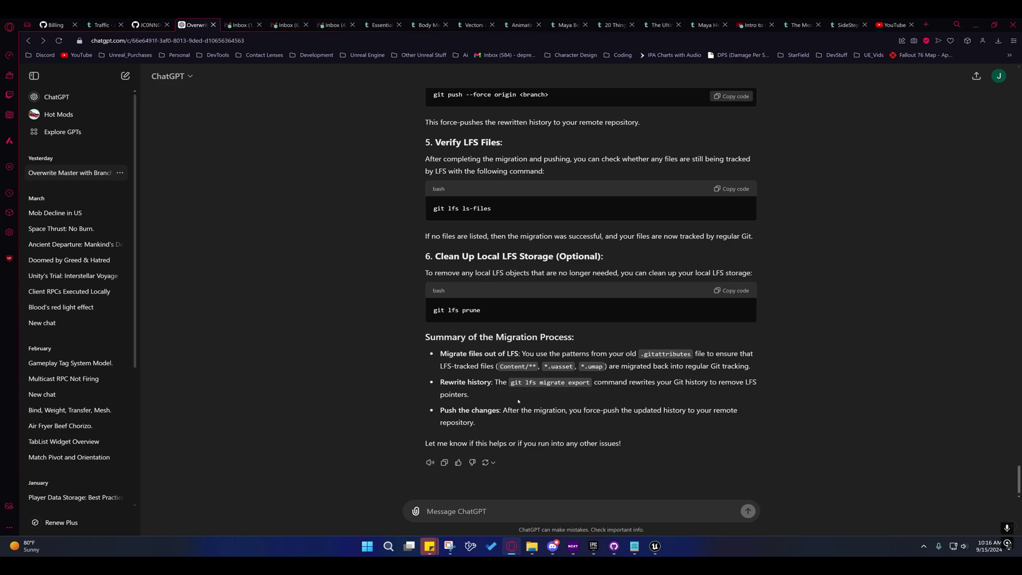
{"action": "left_click", "coordinate": [145, 26]}
{"action": "left_click", "coordinate": [636, 230]}
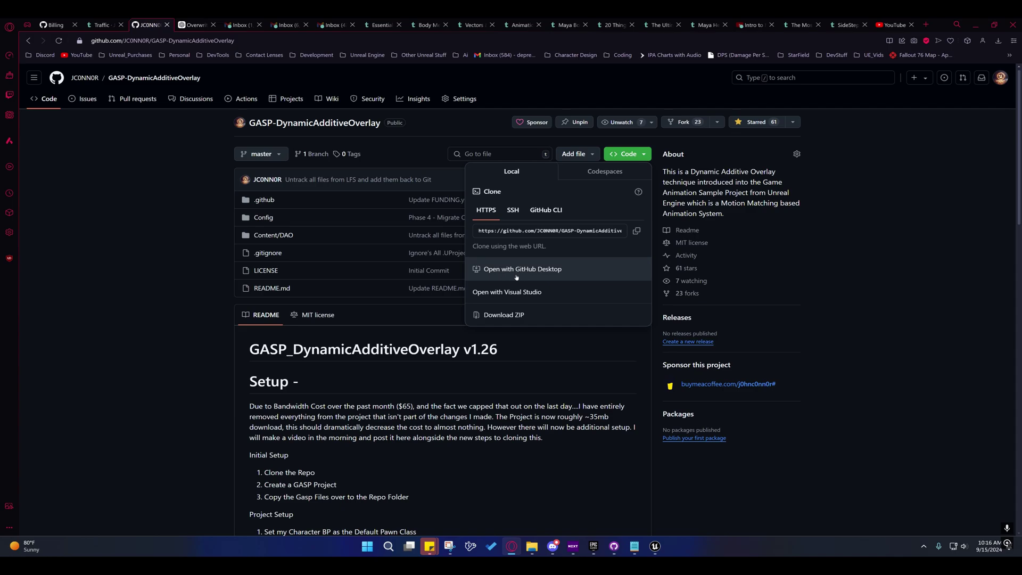
{"action": "left_click", "coordinate": [636, 230]}
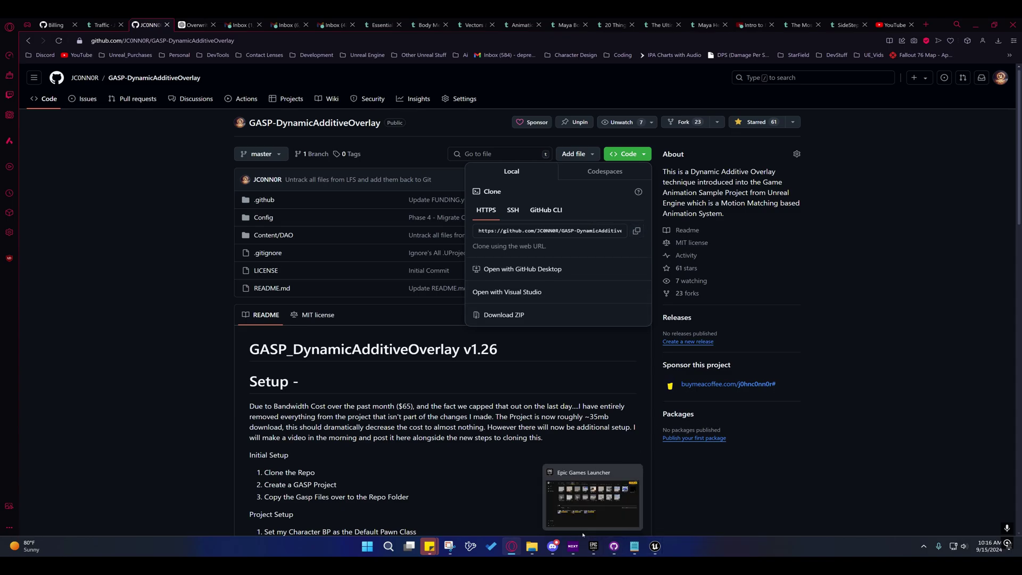
{"action": "left_click", "coordinate": [614, 547]}
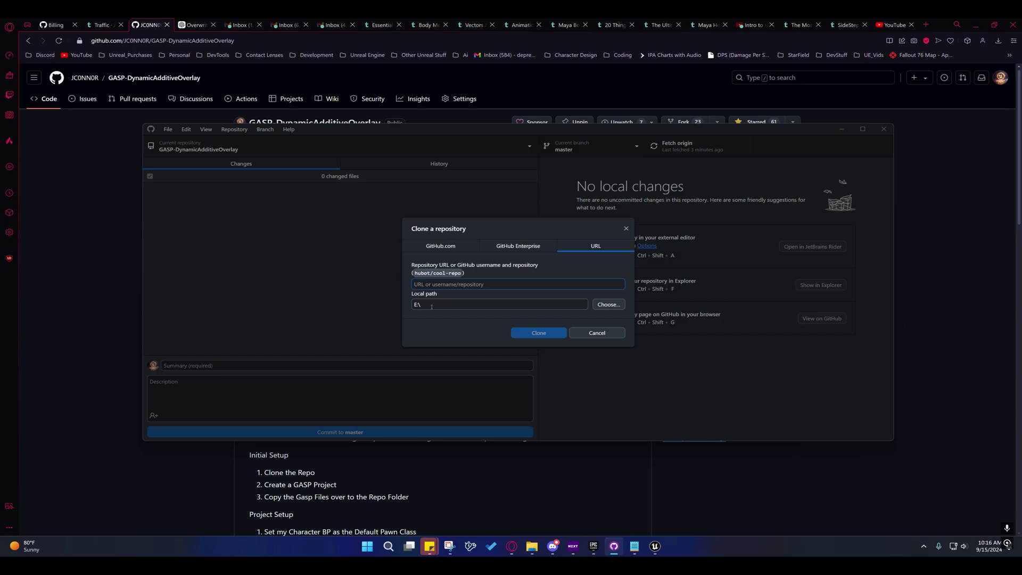
{"action": "right_click", "coordinate": [430, 284]}
{"action": "left_click", "coordinate": [450, 348]}
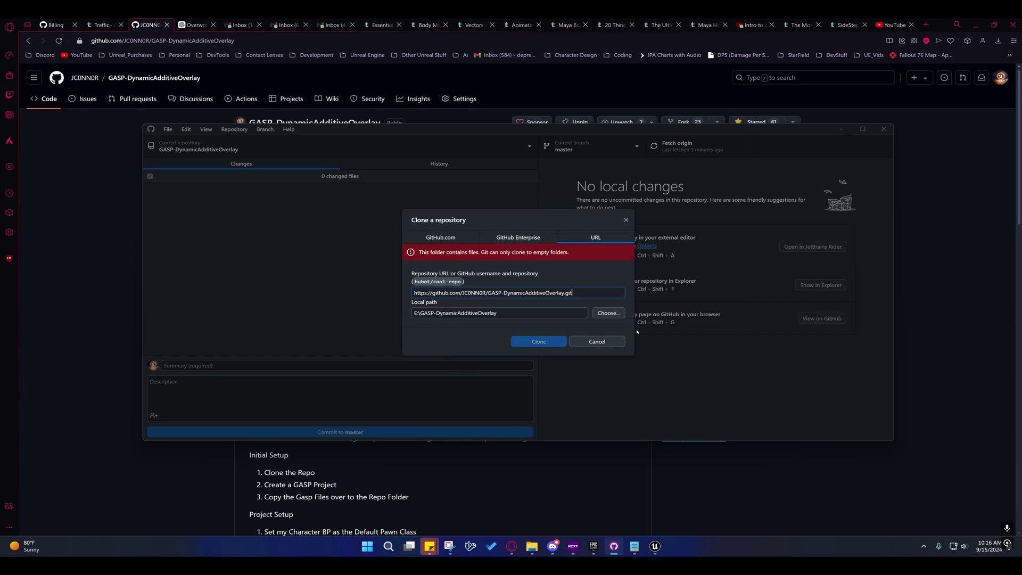
Set the clone's local path to E:\GASP-DAO, without the repository-name subfolder, and clone the repository
{"action": "left_click", "coordinate": [608, 312]}
{"action": "left_click", "coordinate": [266, 146]}
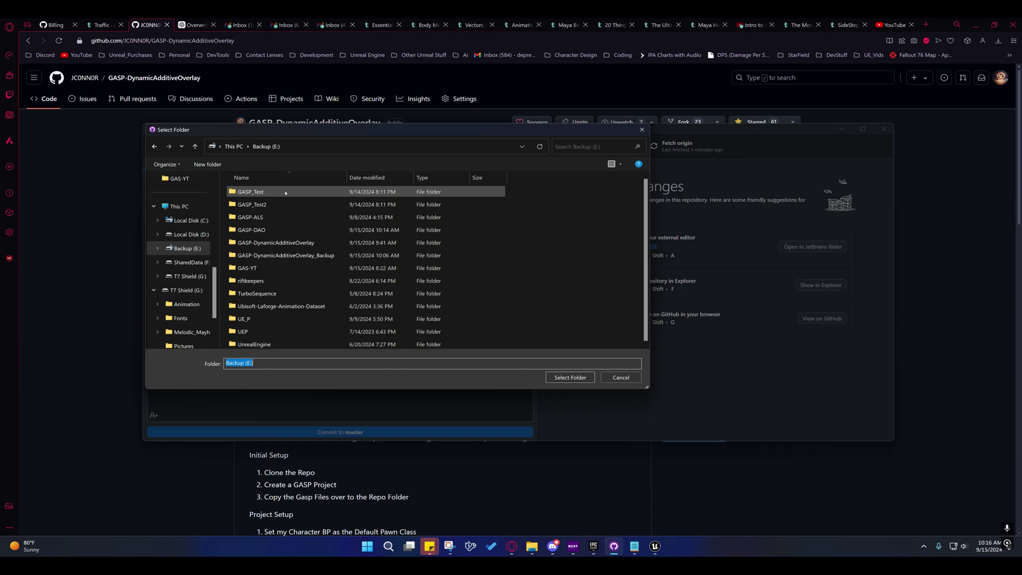
{"action": "double_click", "coordinate": [259, 231]}
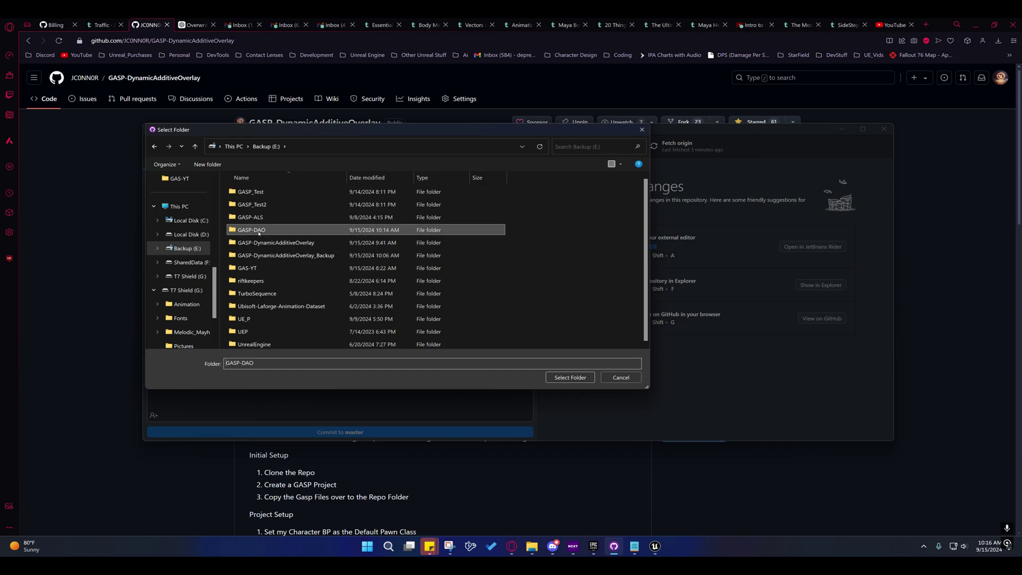
{"action": "left_click", "coordinate": [570, 378]}
{"action": "left_click_drag", "start_coordinate": [525, 305], "coordinate": [443, 305]}
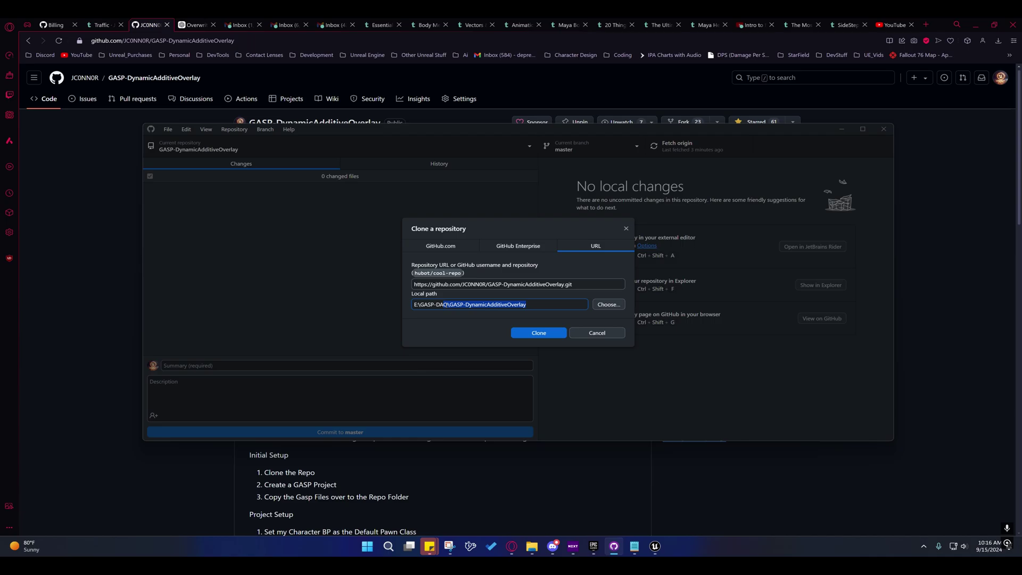
{"action": "key", "text": "BackSpace"}
{"action": "key", "text": "BackSpace"}
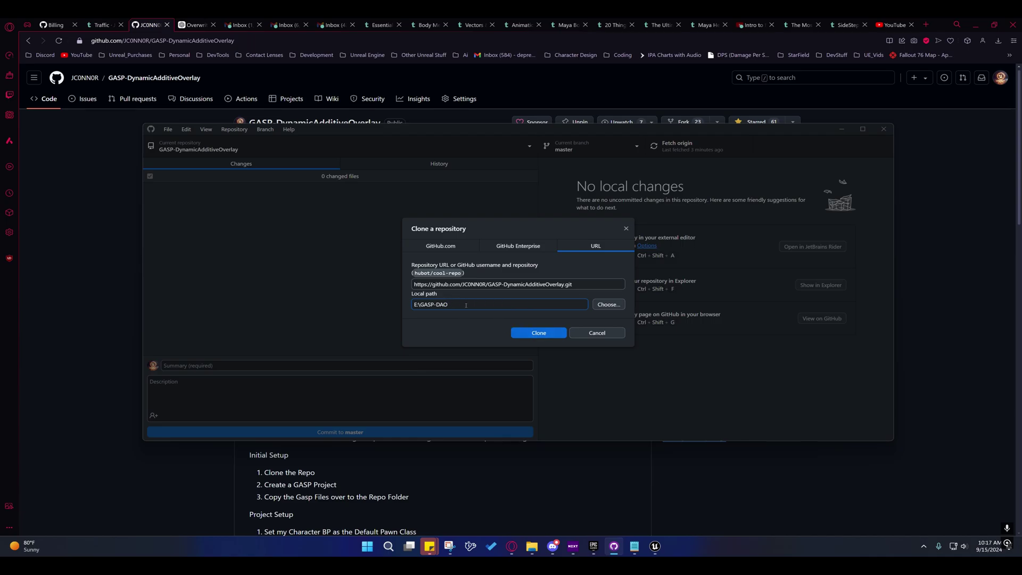
{"action": "left_click", "coordinate": [528, 334]}
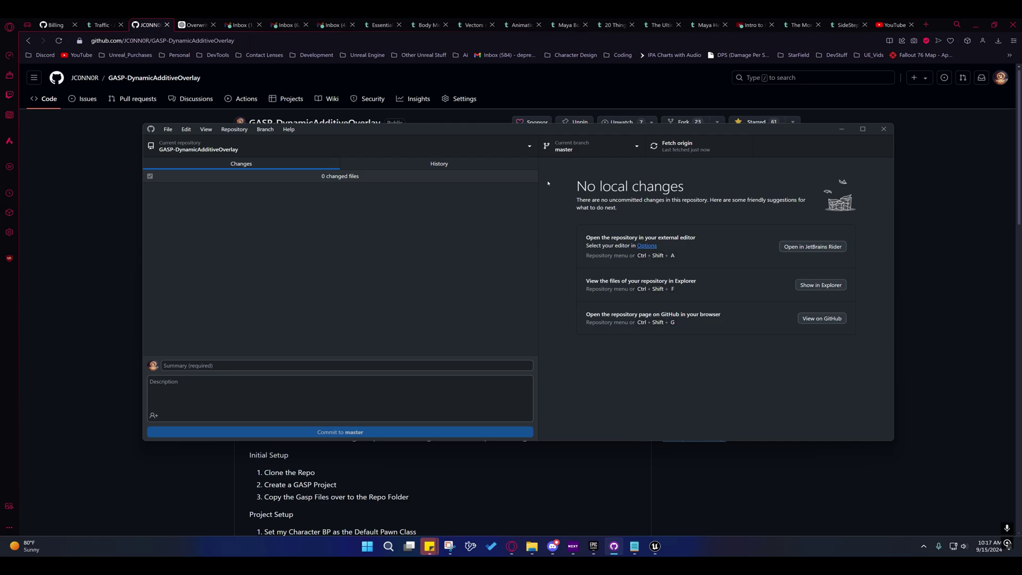
Copy all project files and folders from E:\GAS-YT in File Explorer
{"action": "left_click", "coordinate": [532, 547]}
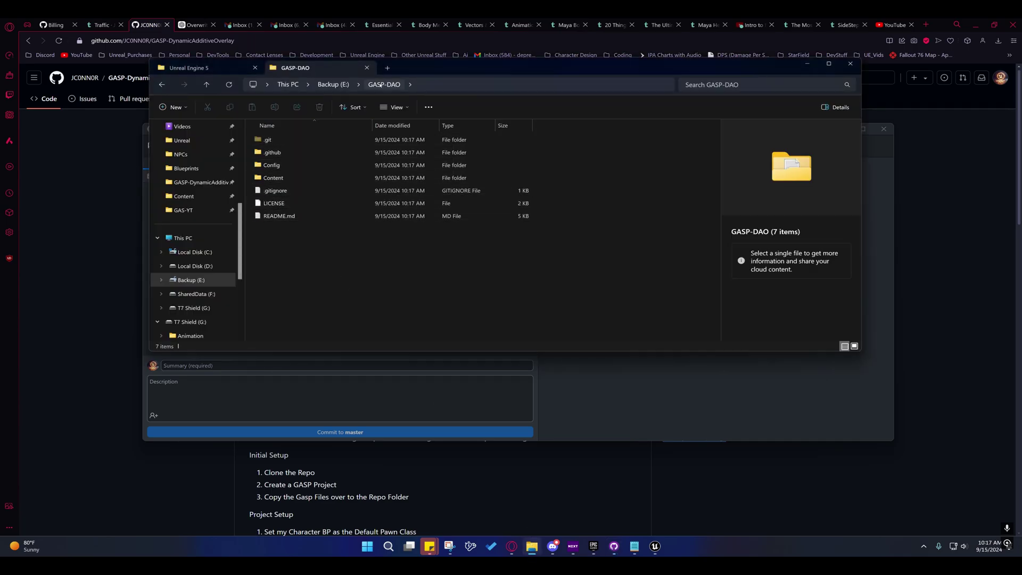
{"action": "left_click", "coordinate": [333, 84]}
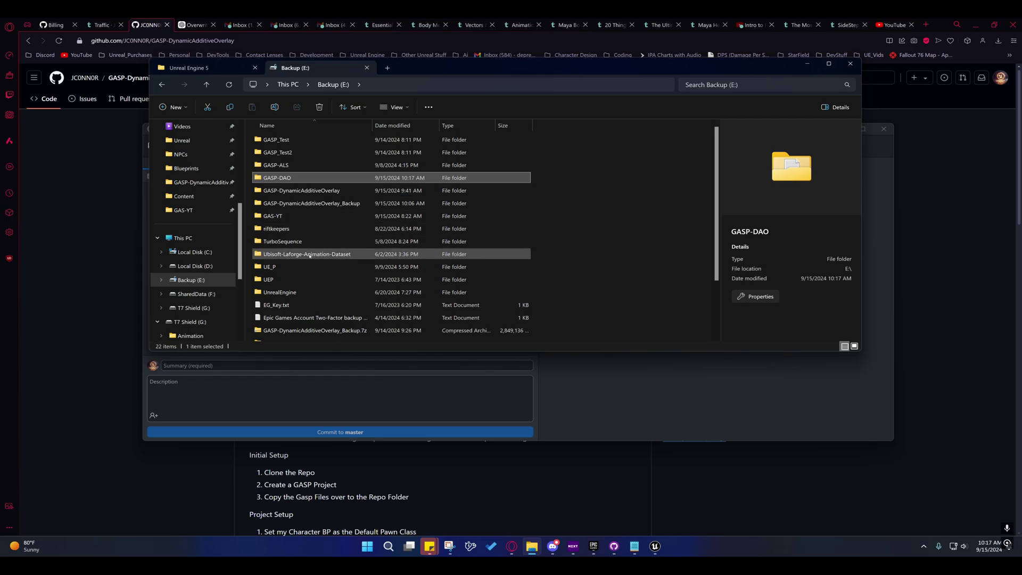
{"action": "left_click", "coordinate": [272, 216]}
{"action": "double_click", "coordinate": [272, 217]}
{"action": "left_click_drag", "start_coordinate": [295, 226], "coordinate": [277, 142]}
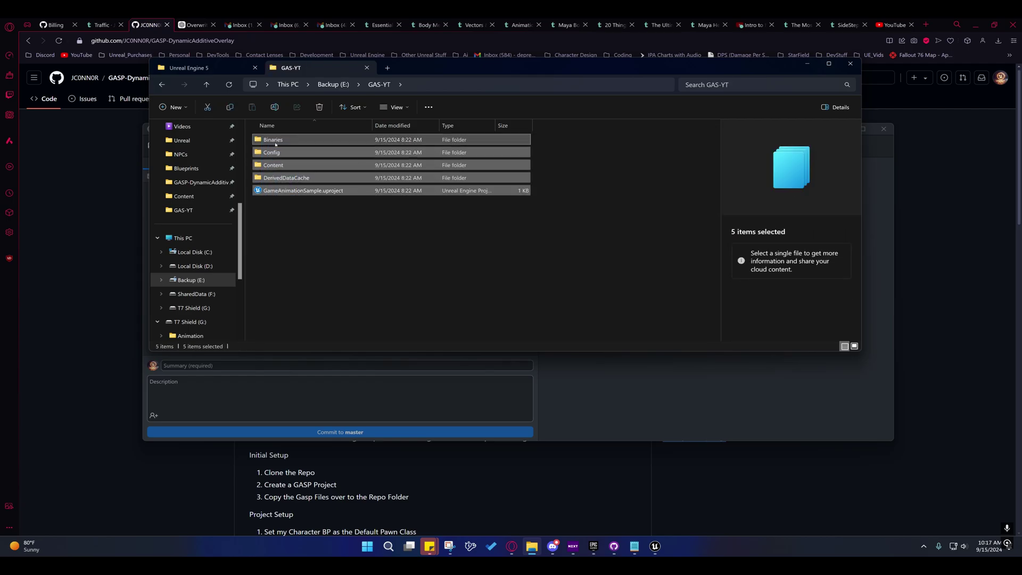
{"action": "right_click", "coordinate": [277, 141]}
{"action": "left_click", "coordinate": [305, 151]}
Paste the copied Game Animation Sample files into E:\GASP-DAO, skipping the files that have the same names
{"action": "left_click", "coordinate": [594, 546]}
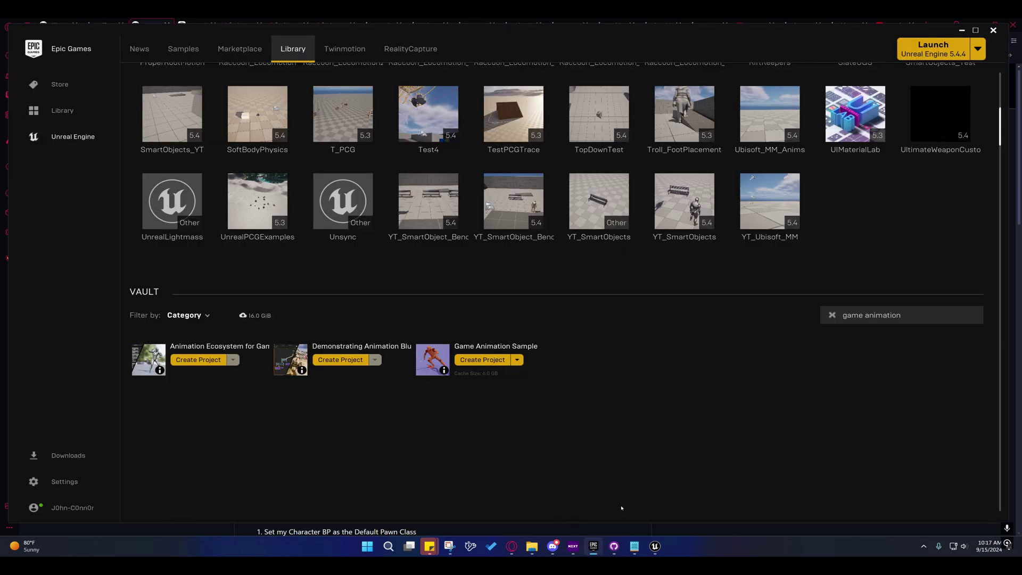
{"action": "left_click", "coordinate": [592, 547]}
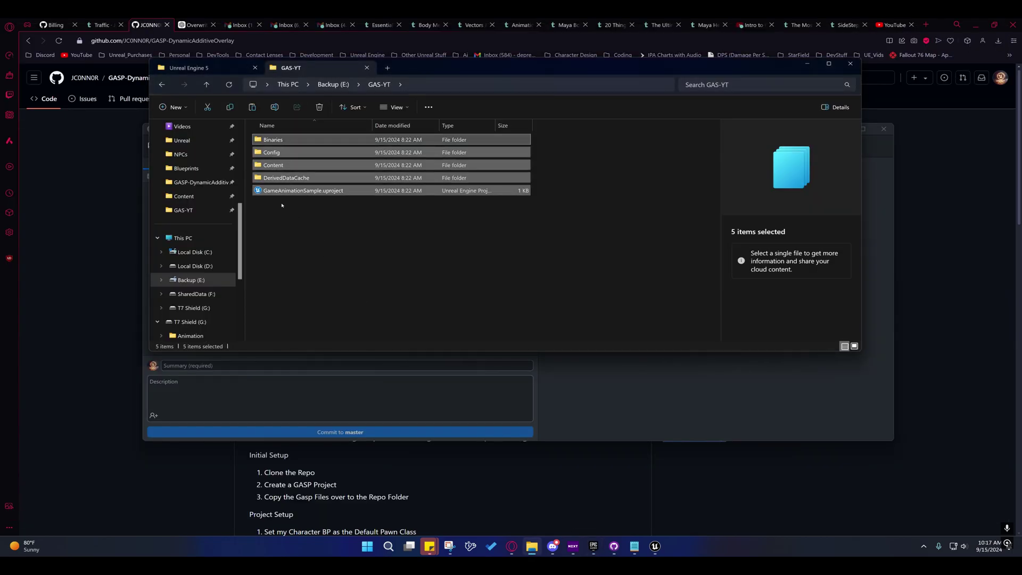
{"action": "left_click", "coordinate": [336, 85]}
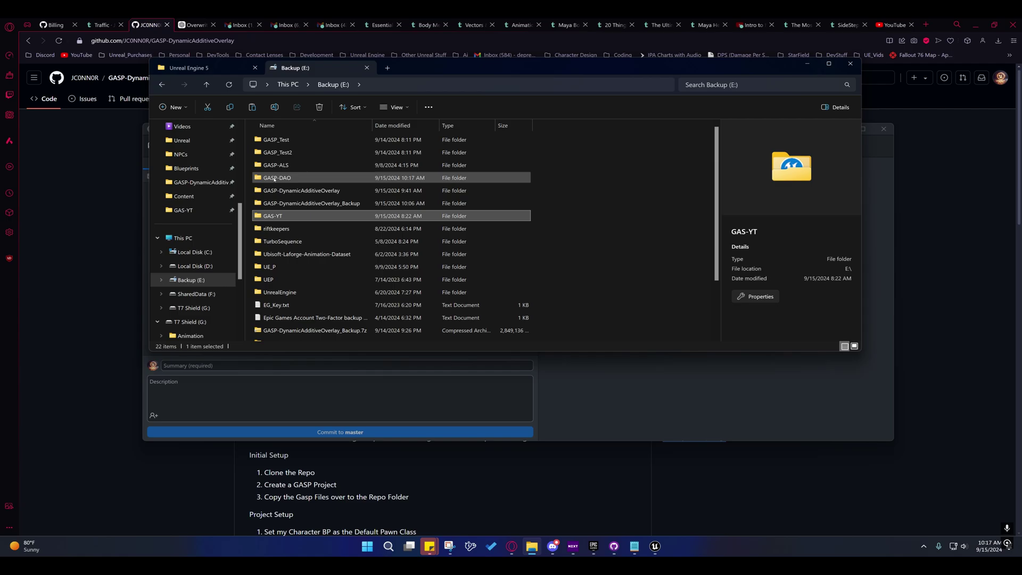
{"action": "double_click", "coordinate": [282, 178]}
{"action": "right_click", "coordinate": [272, 241]}
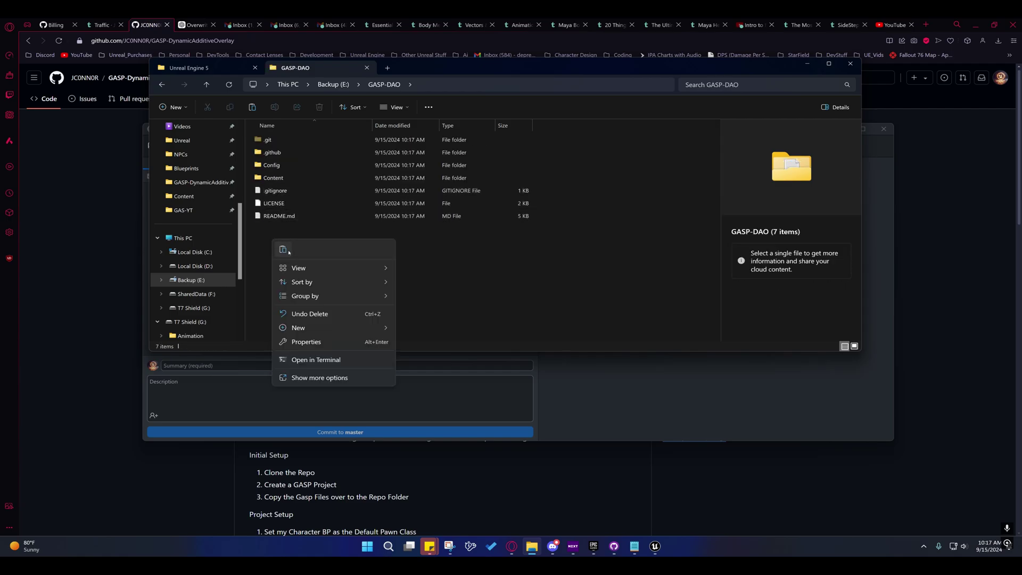
{"action": "left_click", "coordinate": [285, 250]}
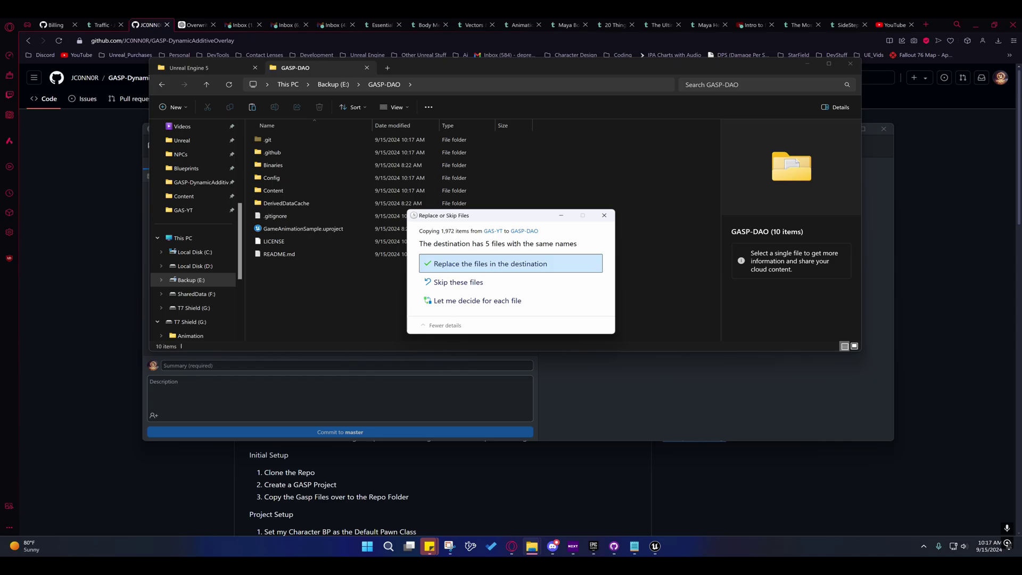
{"action": "left_click", "coordinate": [460, 283]}
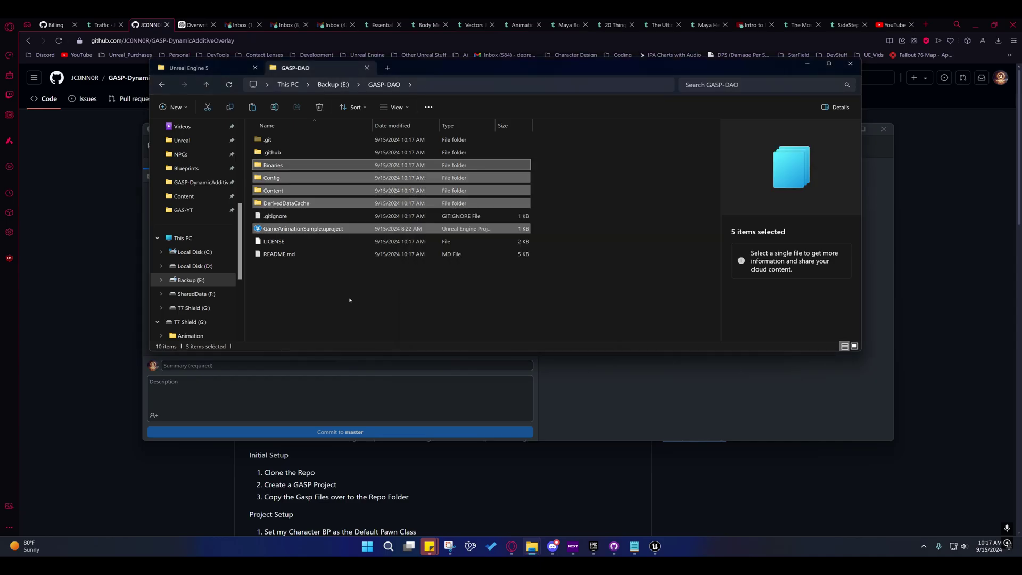
Look into the Config folder of GASP-DAO and return to the GASP-DAO folder
{"action": "left_click", "coordinate": [350, 301]}
{"action": "left_click", "coordinate": [268, 179]}
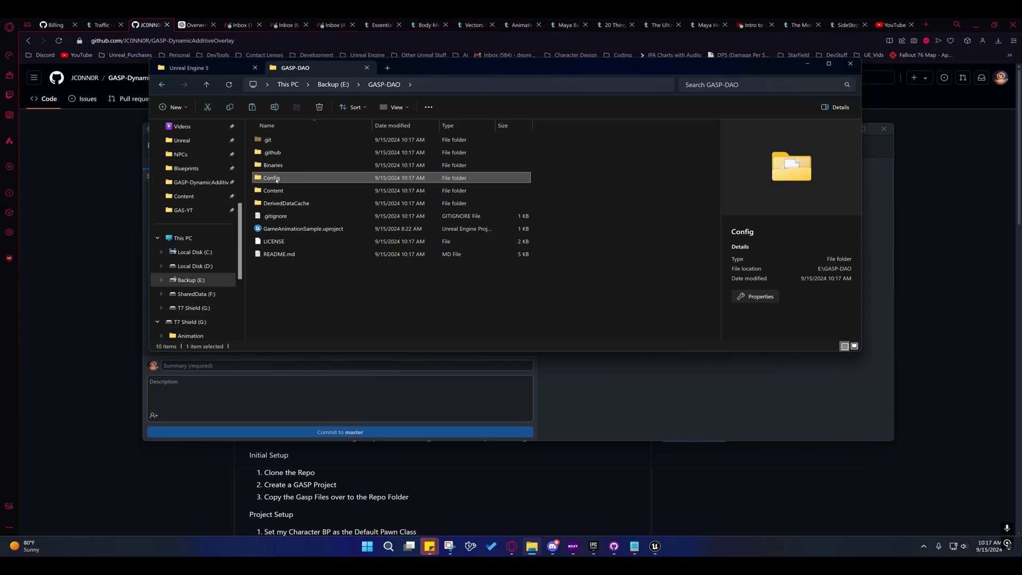
{"action": "double_click", "coordinate": [277, 180]}
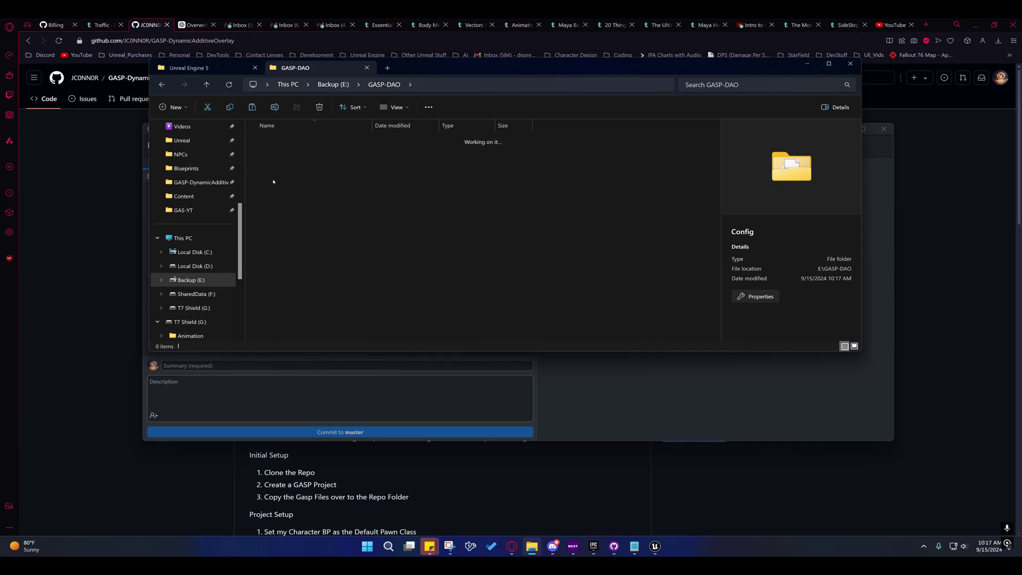
{"action": "left_click", "coordinate": [367, 87]}
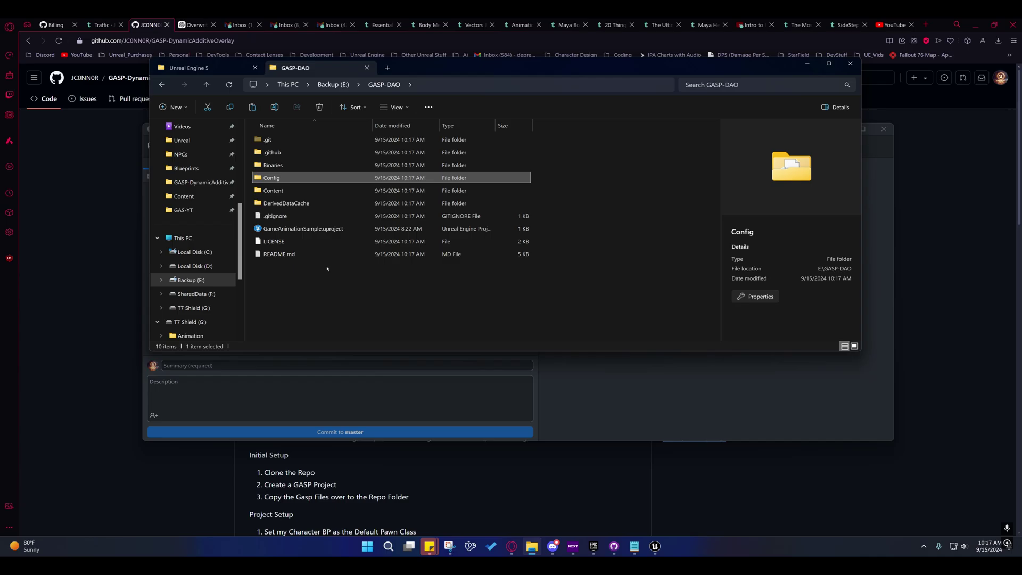
Open GameAnimationSample.uproject from GASP-DAO in Unreal Editor and dismiss the new plugins notification
{"action": "left_click", "coordinate": [329, 291]}
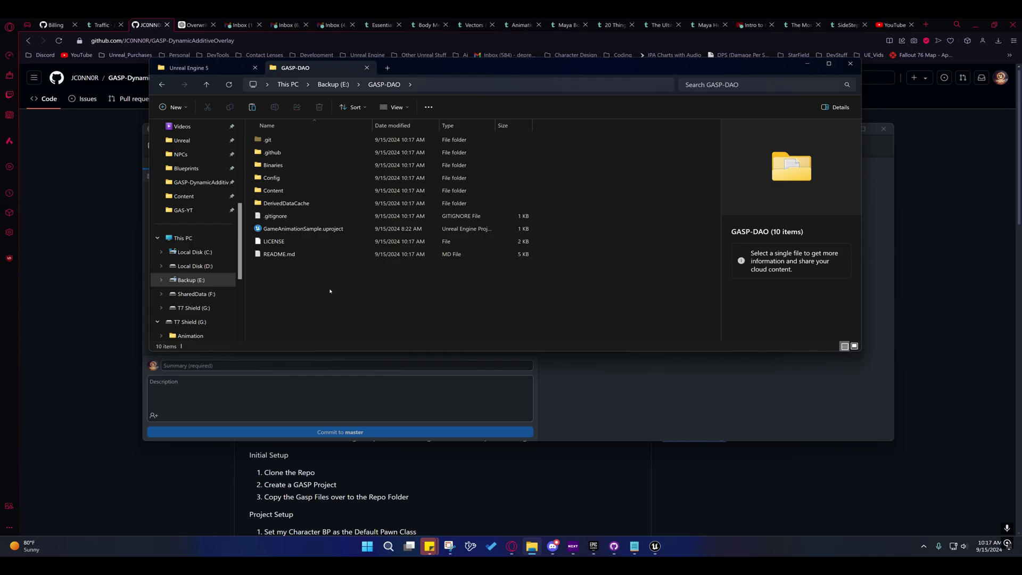
{"action": "left_click", "coordinate": [300, 230]}
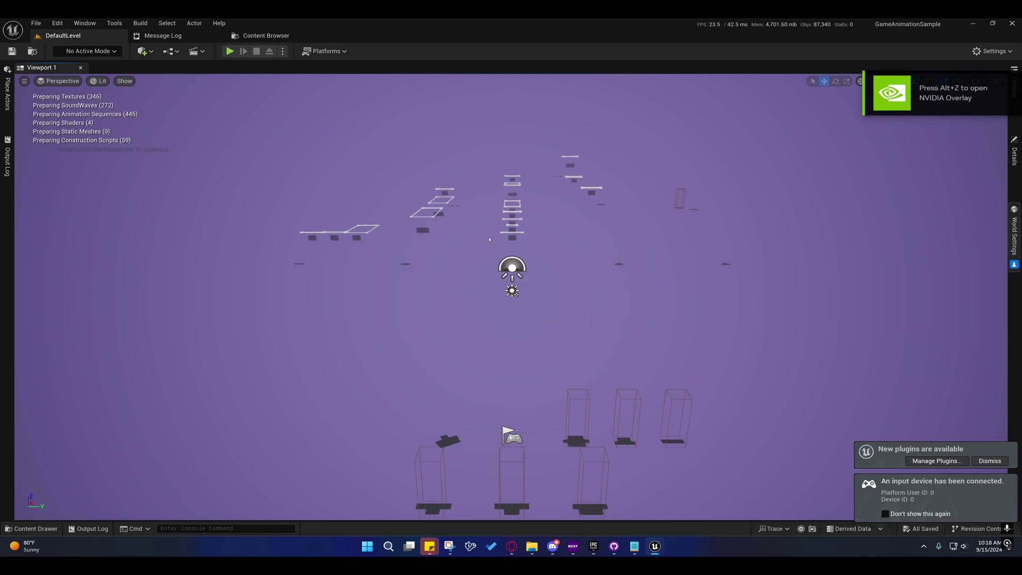
{"action": "left_click", "coordinate": [986, 460]}
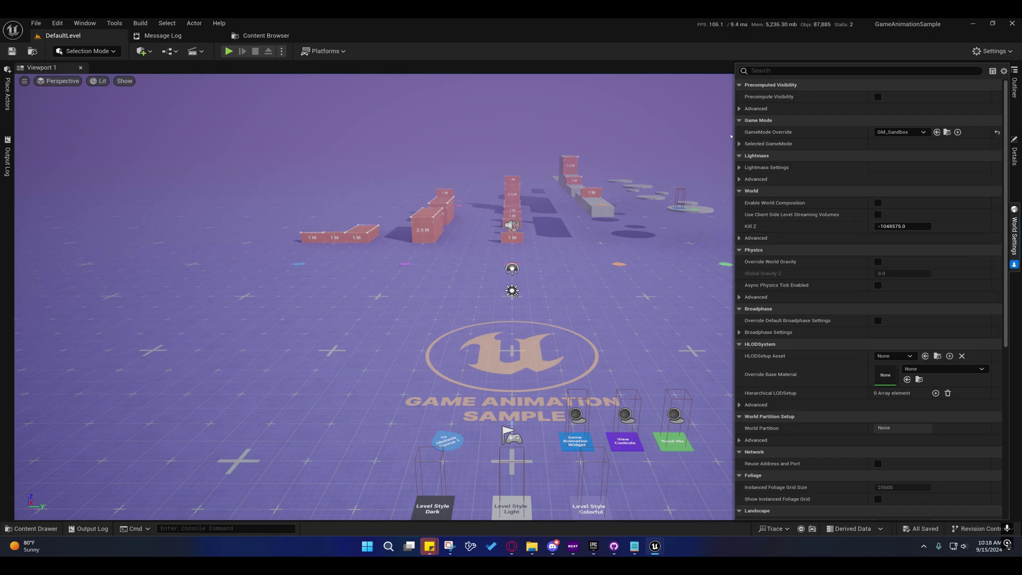
Set the level's Default Pawn Class under GM_Sandbox to CBP_SandboxCharacter_DAO from the DAO/CharData folder
{"action": "left_click", "coordinate": [740, 143]}
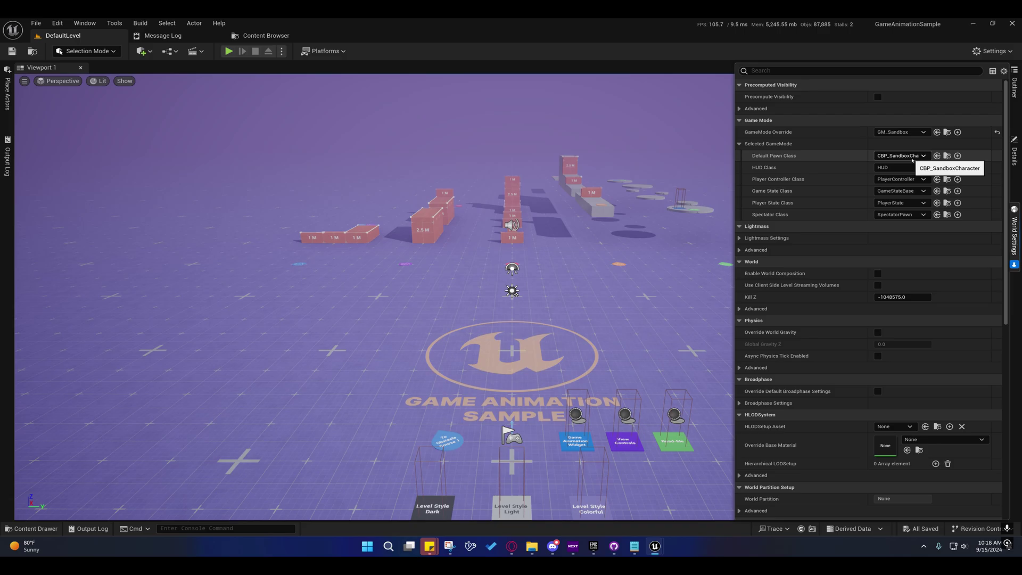
{"action": "left_click", "coordinate": [32, 529]}
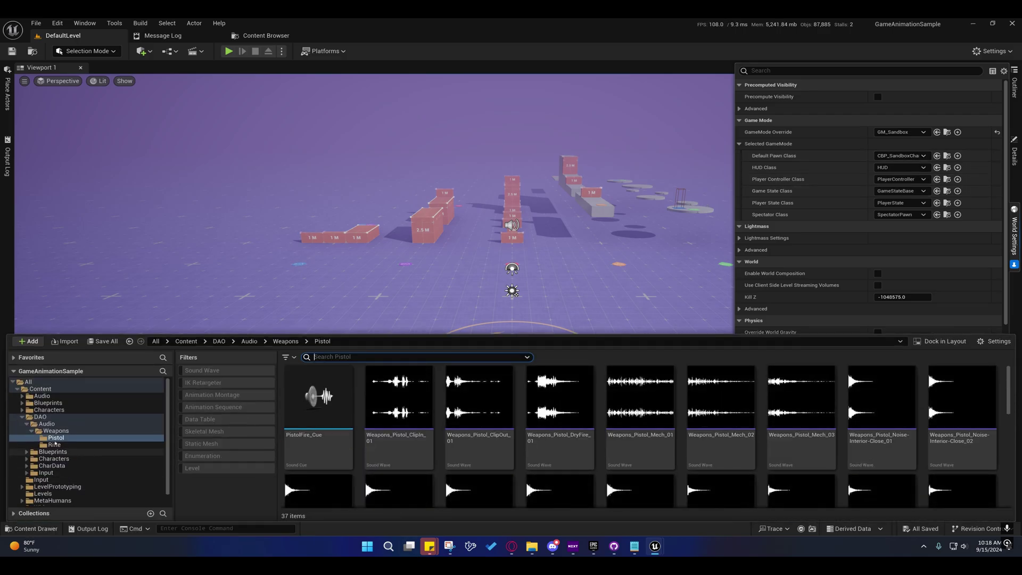
{"action": "left_click", "coordinate": [39, 417]}
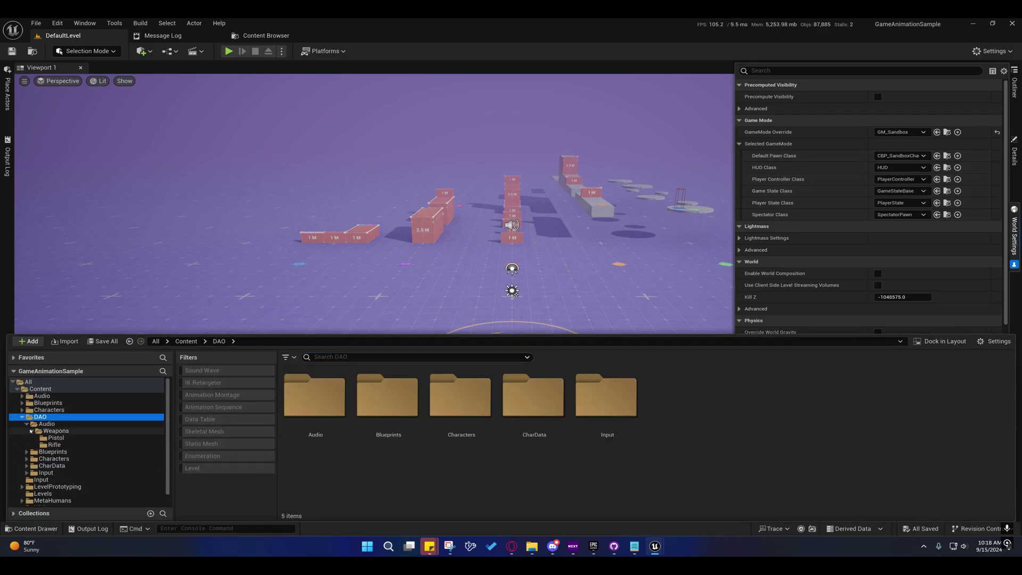
{"action": "left_click", "coordinate": [31, 431]}
{"action": "left_click", "coordinate": [27, 424]}
{"action": "left_click", "coordinate": [47, 445]}
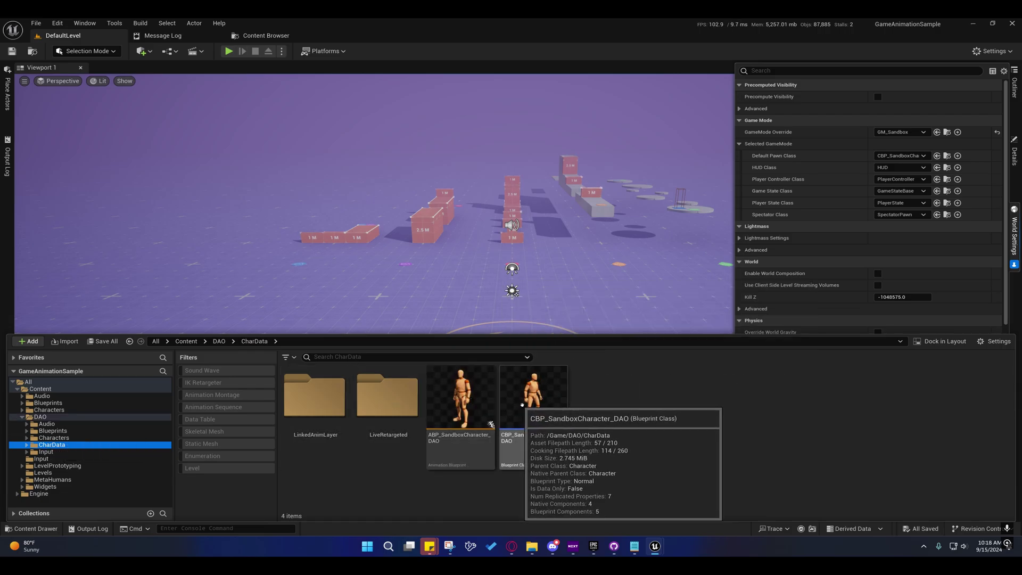
{"action": "left_click", "coordinate": [537, 458]}
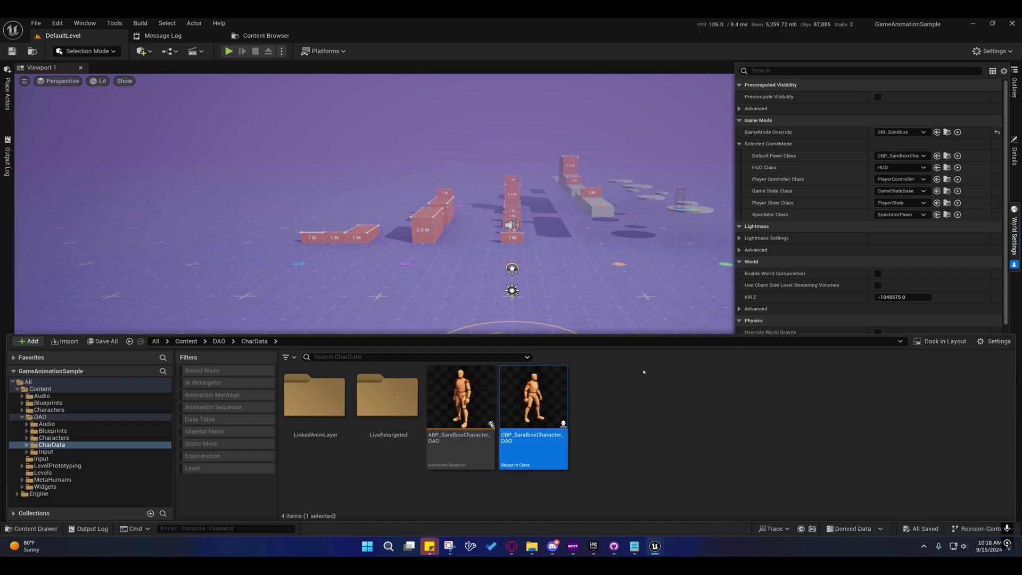
{"action": "left_click", "coordinate": [938, 157]}
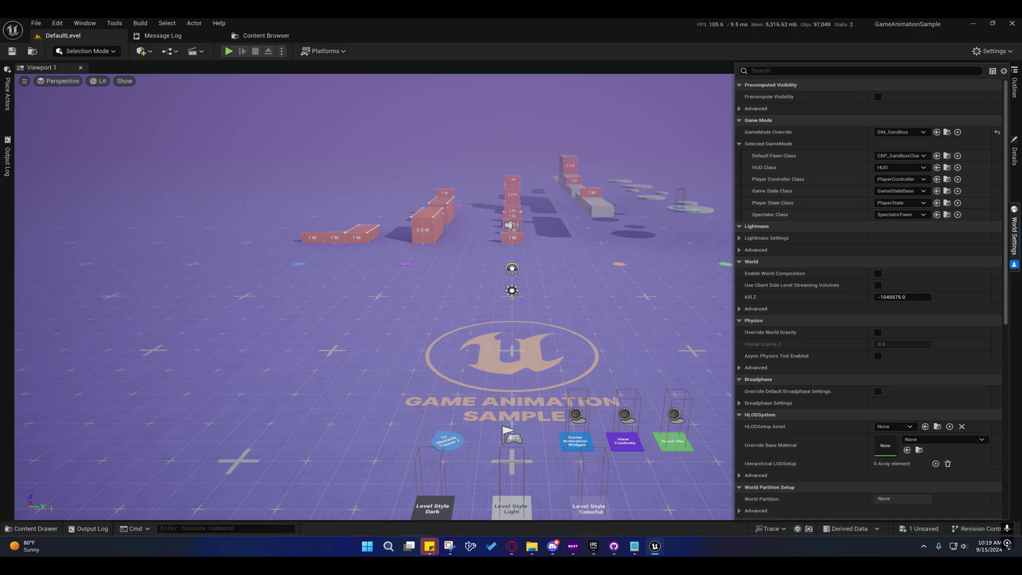
Open the CBP_SandboxCharacter_DAO blueprint and bring up its Mesh component's skeletal mesh asset, SKM_UEFN_Mannequin, for editing
{"action": "key", "text": "ctrl+space"}
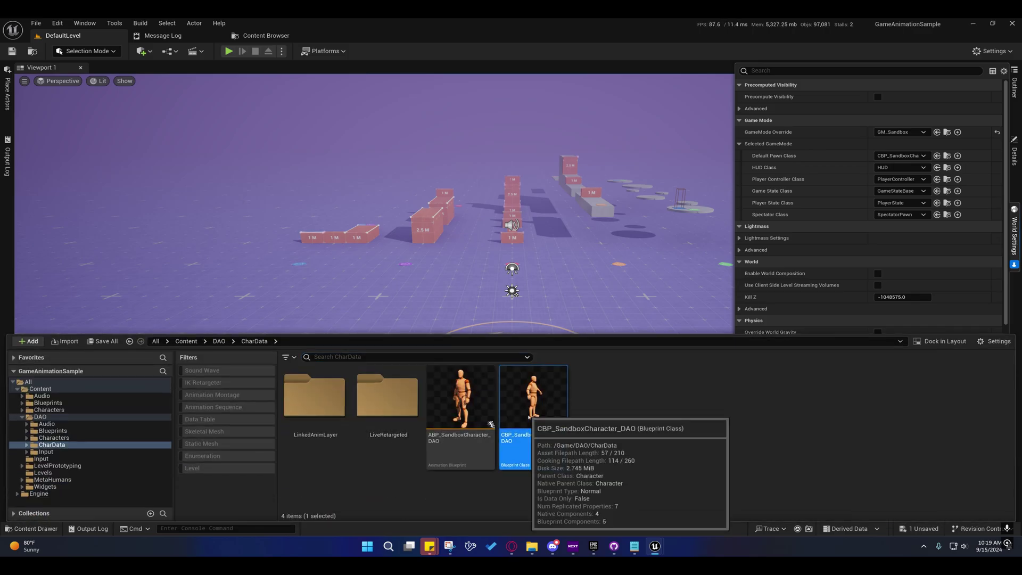
{"action": "double_click", "coordinate": [512, 428]}
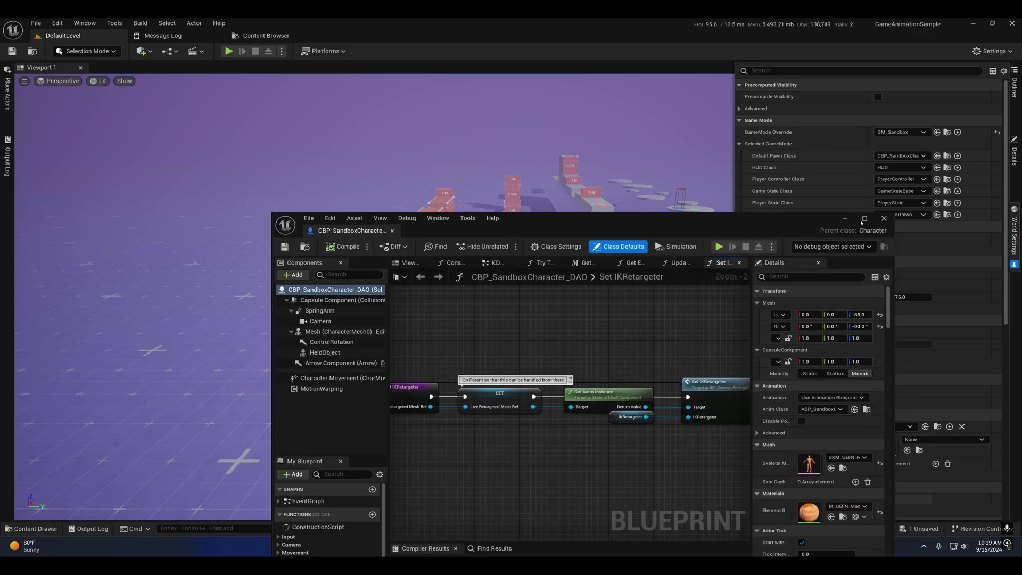
{"action": "left_click", "coordinate": [864, 218]}
{"action": "left_click", "coordinate": [64, 136]}
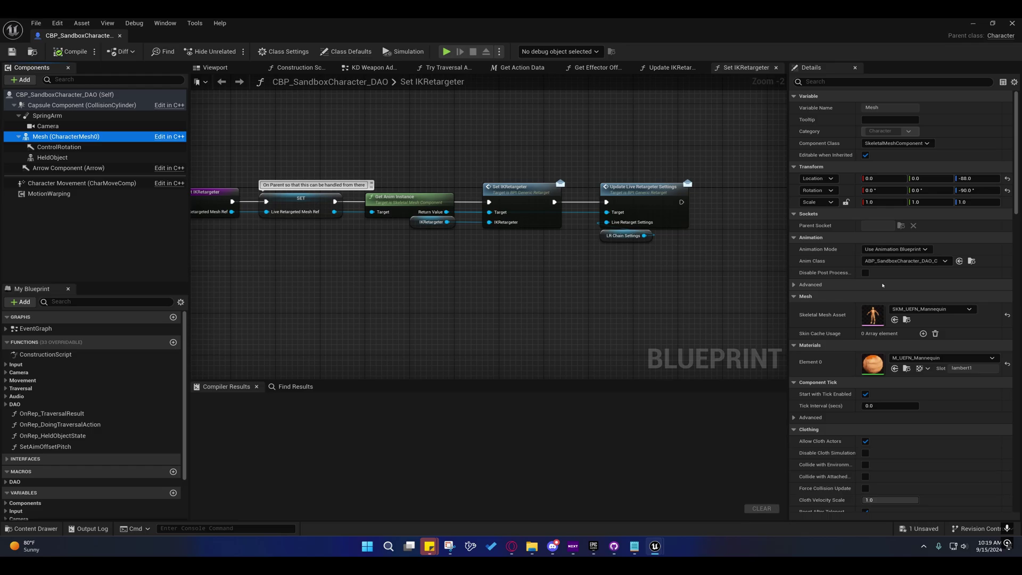
{"action": "double_click", "coordinate": [871, 311]}
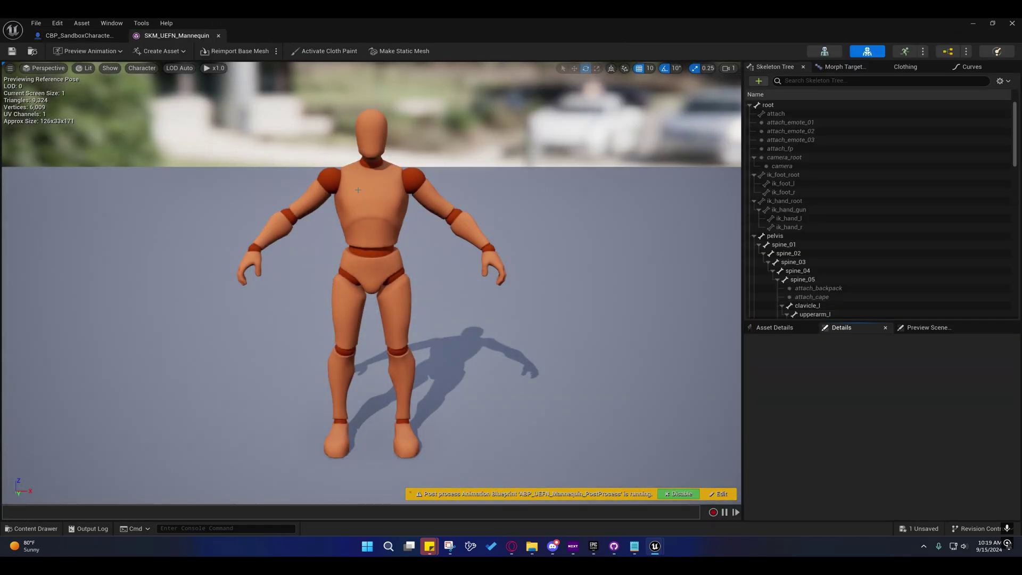
{"action": "right_click", "coordinate": [767, 105]}
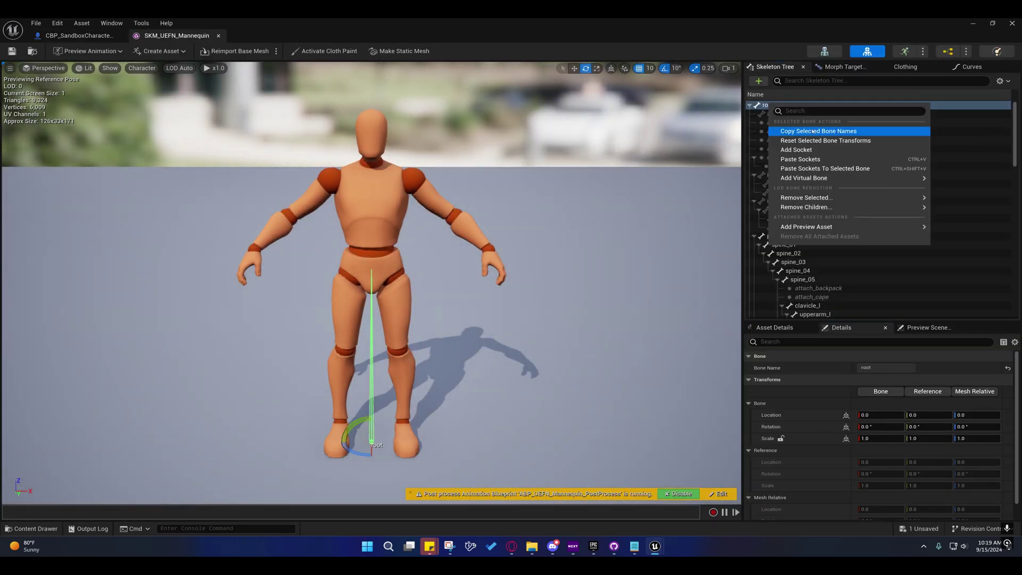
{"action": "mouse_move", "coordinate": [826, 179]}
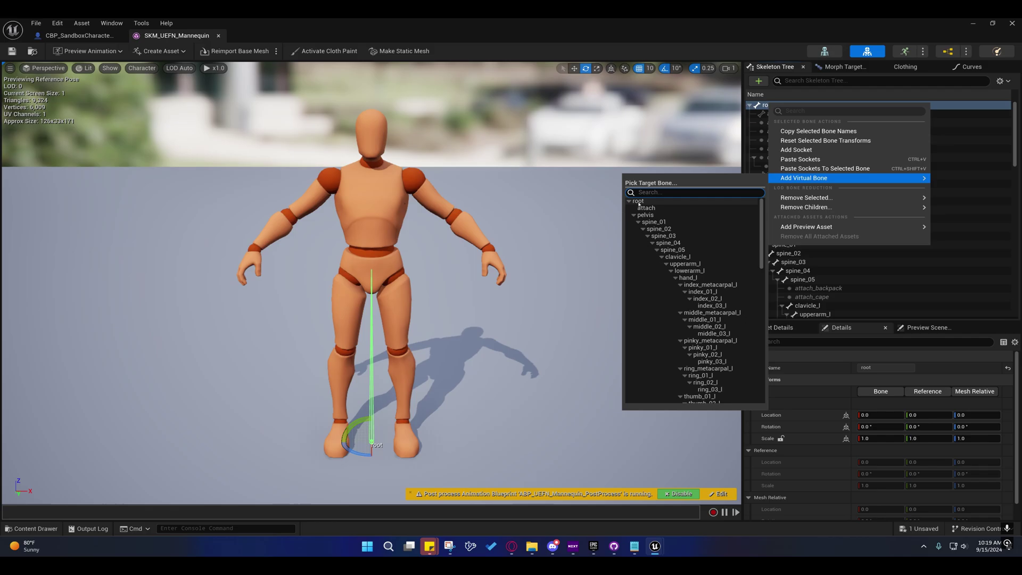
{"action": "left_click", "coordinate": [754, 127]}
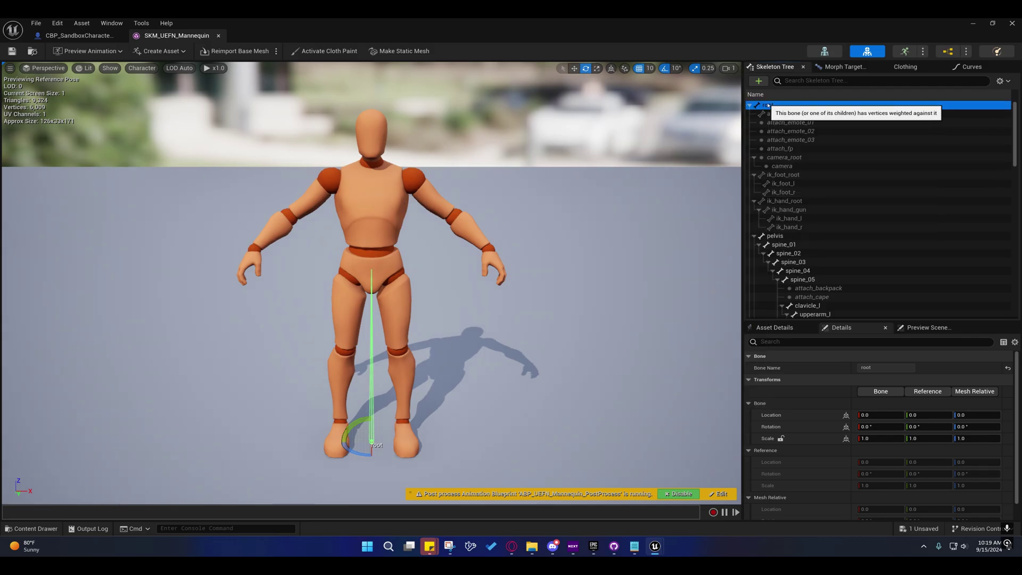
Add a virtual bone on the root bone with root as its target and name it VB foot_root
{"action": "right_click", "coordinate": [768, 105]}
{"action": "mouse_move", "coordinate": [820, 179]}
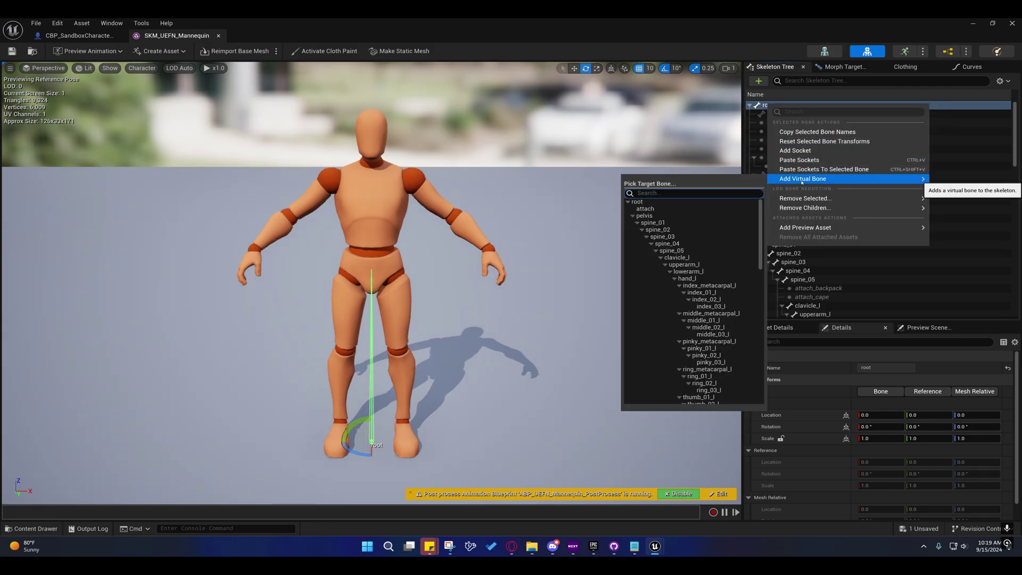
{"action": "left_click", "coordinate": [642, 202]}
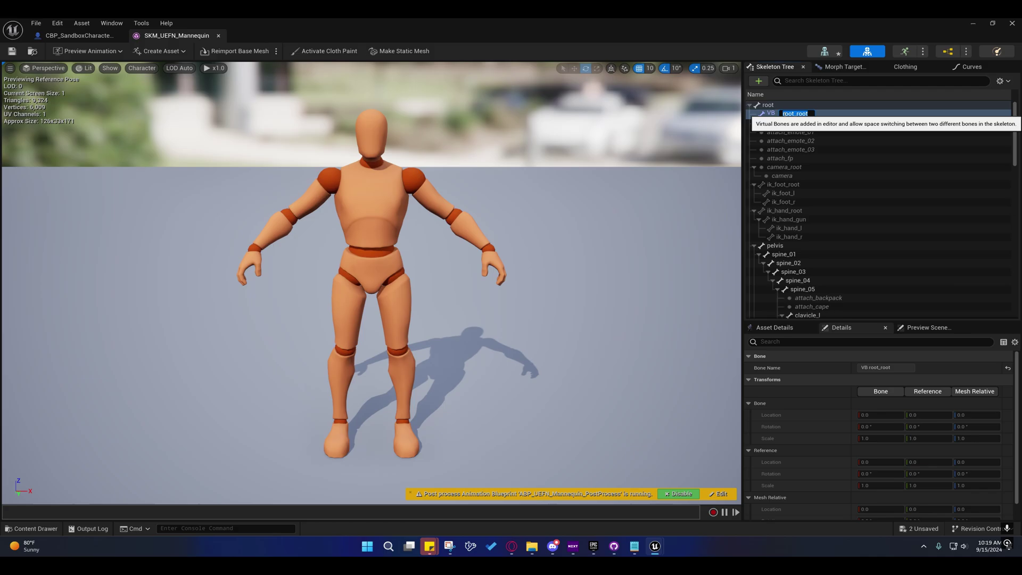
{"action": "left_click", "coordinate": [783, 114]}
{"action": "type", "text": "foot"}
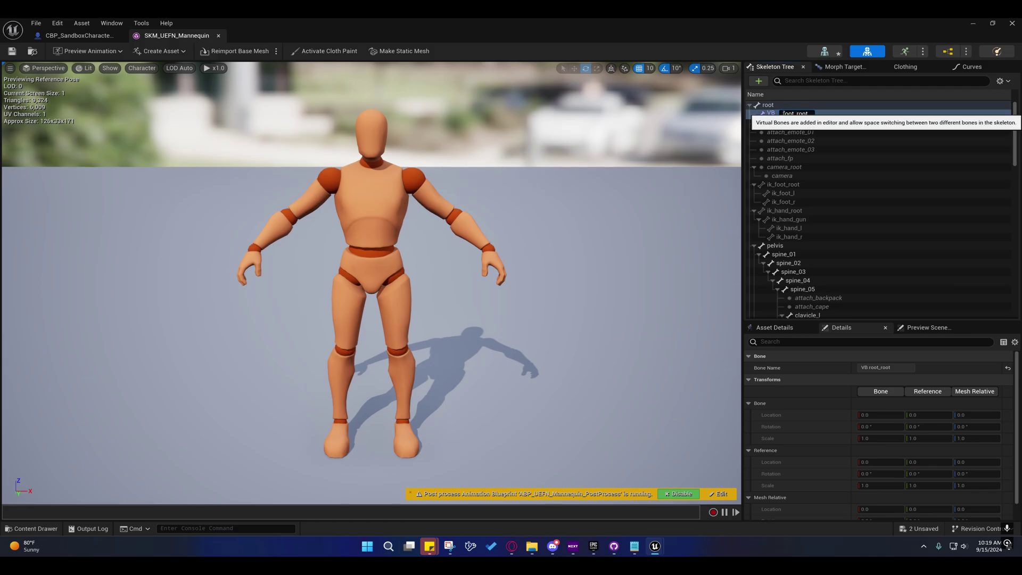
{"action": "key", "text": "Return"}
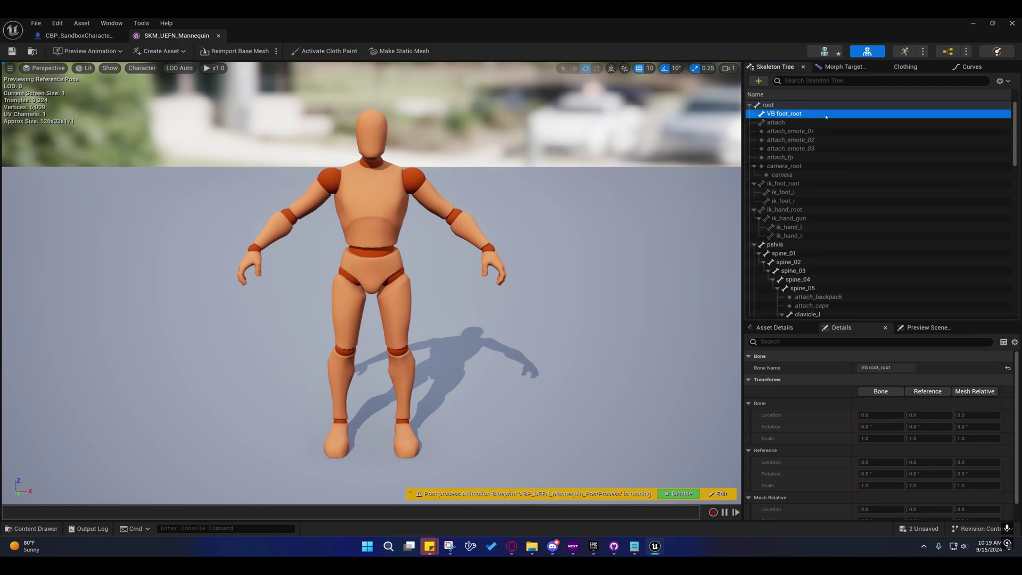
Add a virtual bone on VB foot_root with foot_l as its target and name it VB foot_l
{"action": "right_click", "coordinate": [785, 114]}
{"action": "mouse_move", "coordinate": [819, 185]}
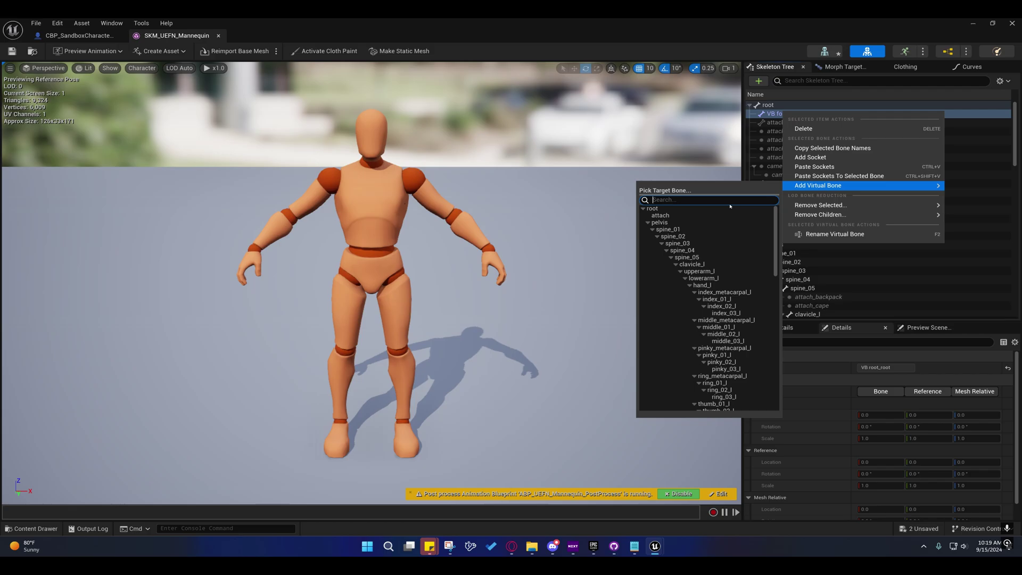
{"action": "type", "text": "foo"}
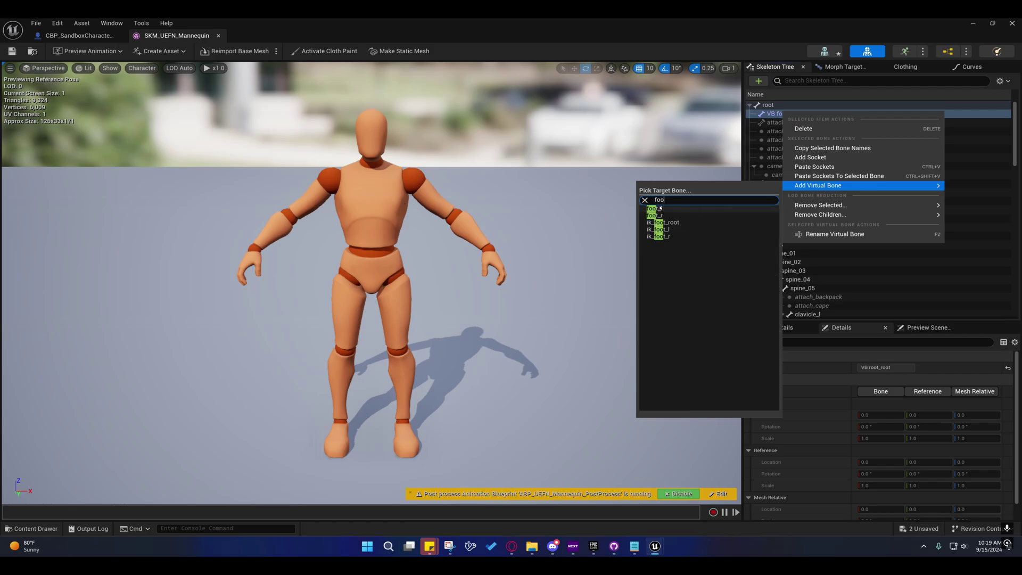
{"action": "left_click", "coordinate": [660, 208]}
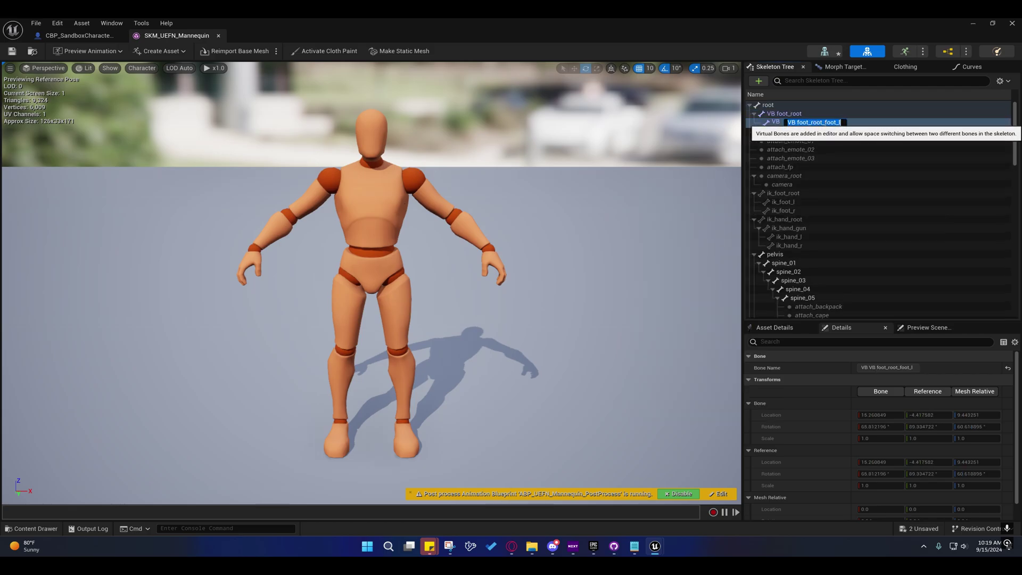
{"action": "left_click_drag", "start_coordinate": [825, 123], "coordinate": [757, 125]}
{"action": "key", "text": "Return"}
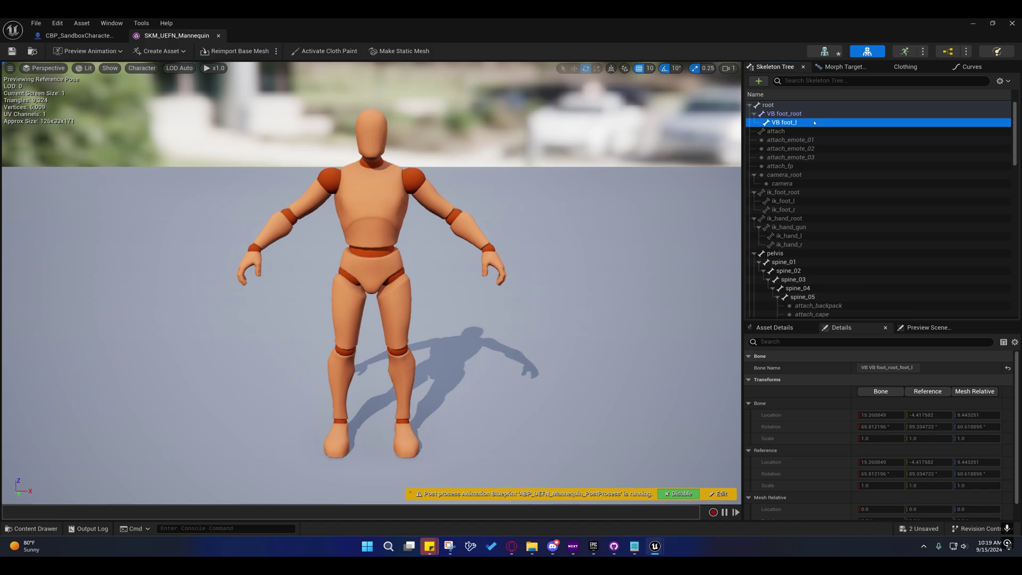
Add a second virtual bone on VB foot_root with foot_r as its target and name it VB foot_r
{"action": "right_click", "coordinate": [798, 114]}
{"action": "mouse_move", "coordinate": [857, 192]}
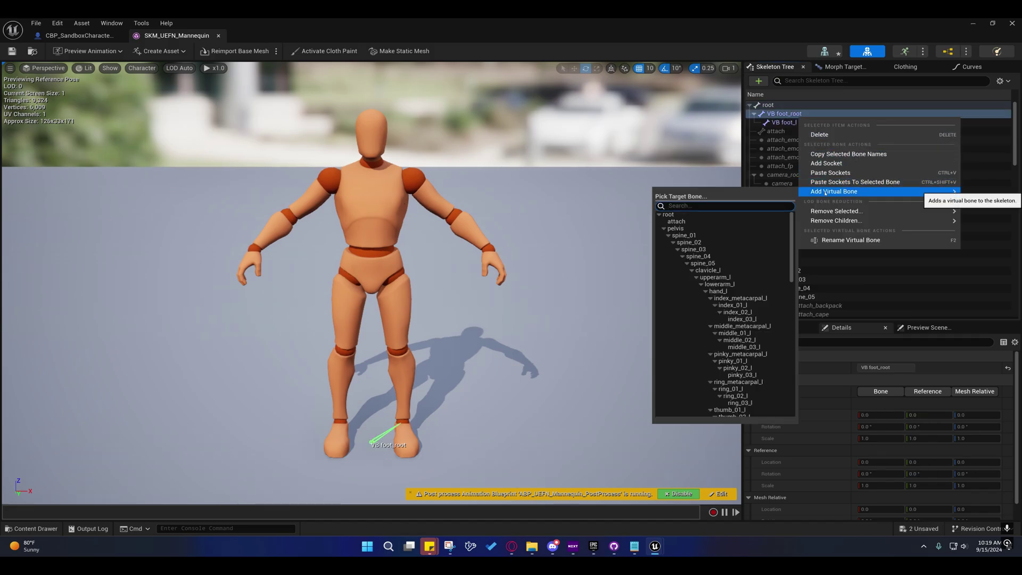
{"action": "type", "text": "foot"}
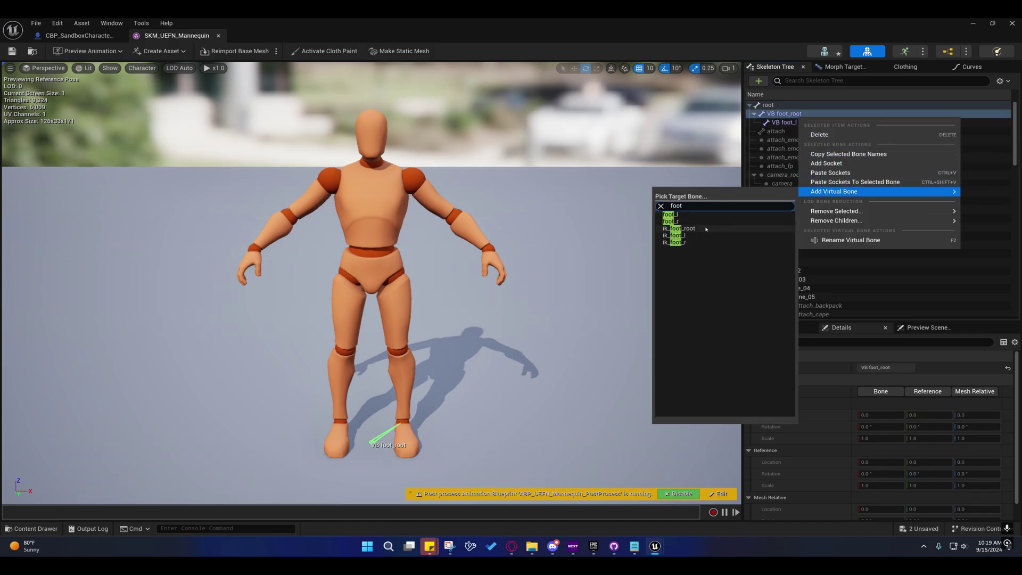
{"action": "left_click", "coordinate": [701, 220]}
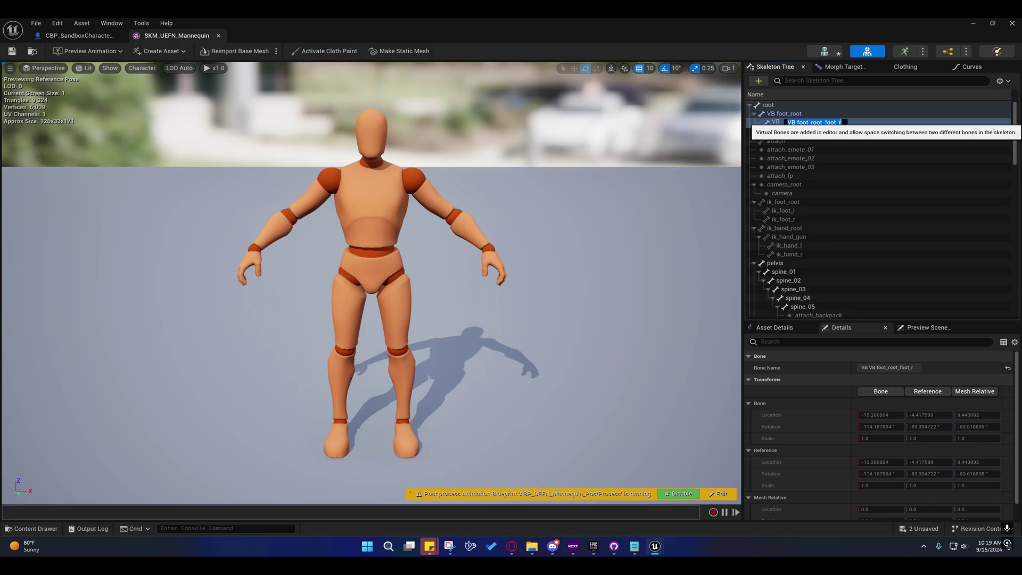
{"action": "left_click_drag", "start_coordinate": [825, 123], "coordinate": [732, 123]}
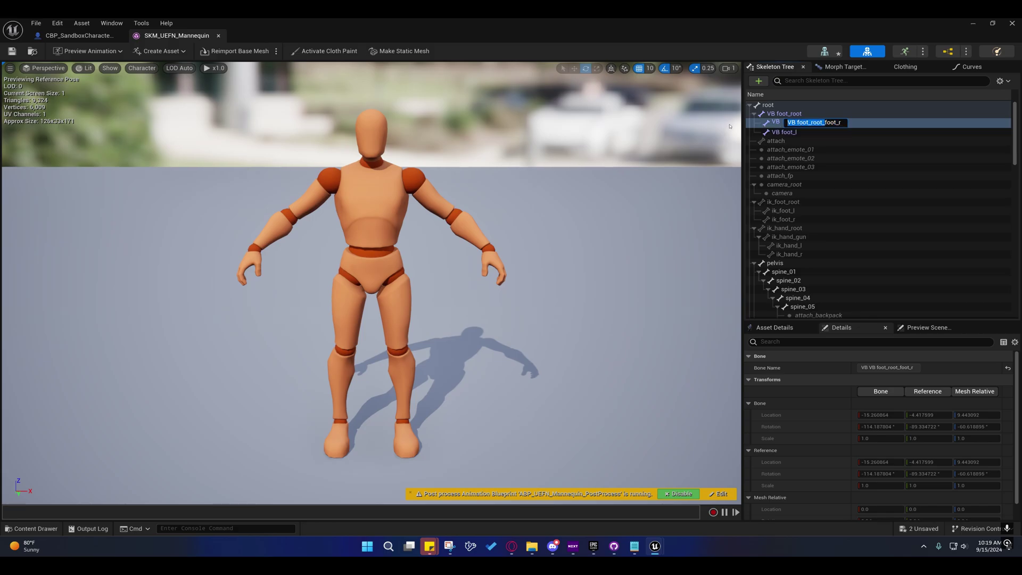
{"action": "key", "text": "Return"}
{"action": "left_click", "coordinate": [784, 113]}
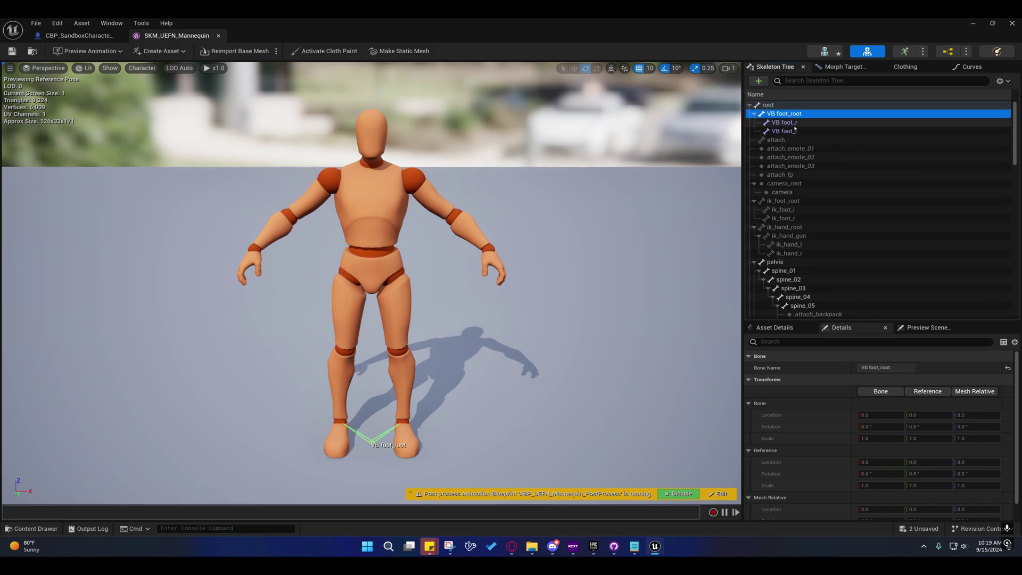
Add a virtual bone on hand_l with hand_r as its target and name it VB hand_r
{"action": "scroll", "coordinate": [782, 133], "scroll_direction": "down", "scroll_amount": 6}
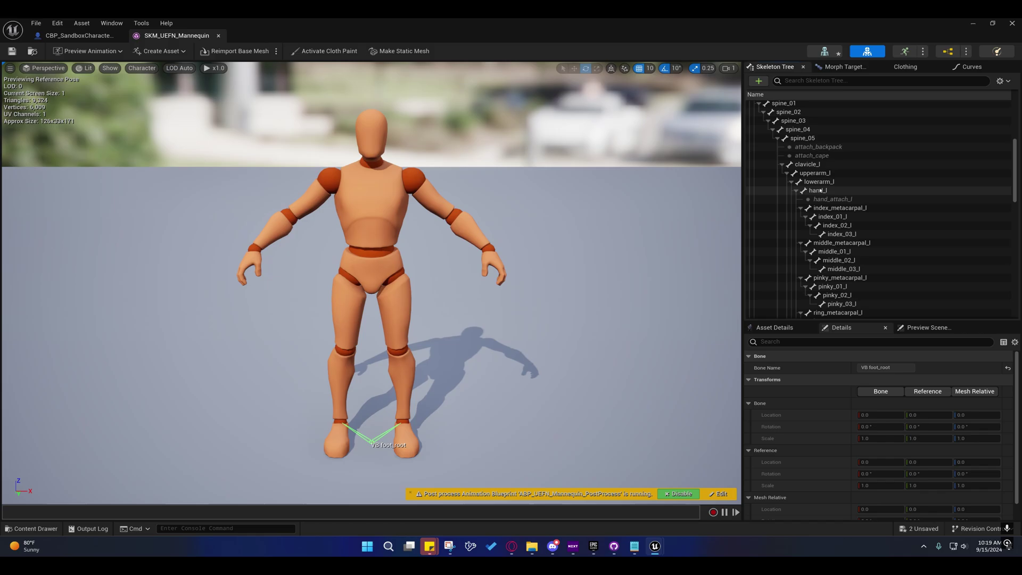
{"action": "right_click", "coordinate": [820, 190]}
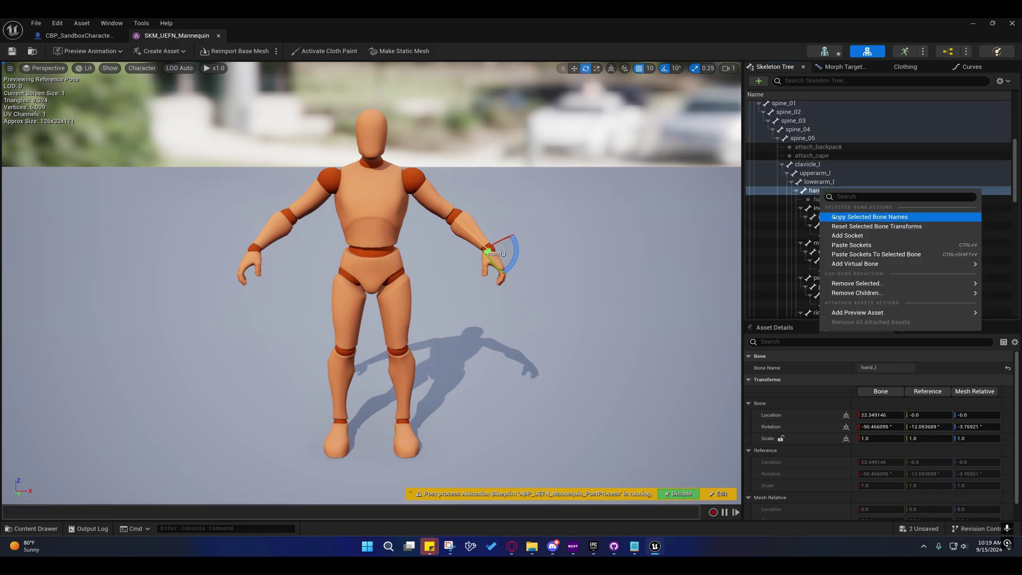
{"action": "mouse_move", "coordinate": [859, 264]}
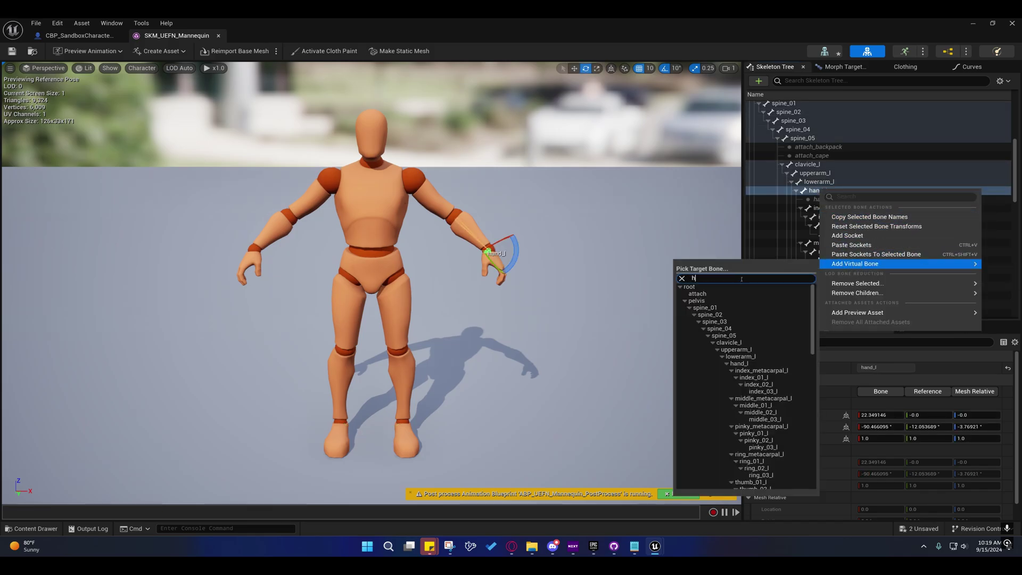
{"action": "left_click", "coordinate": [756, 300]}
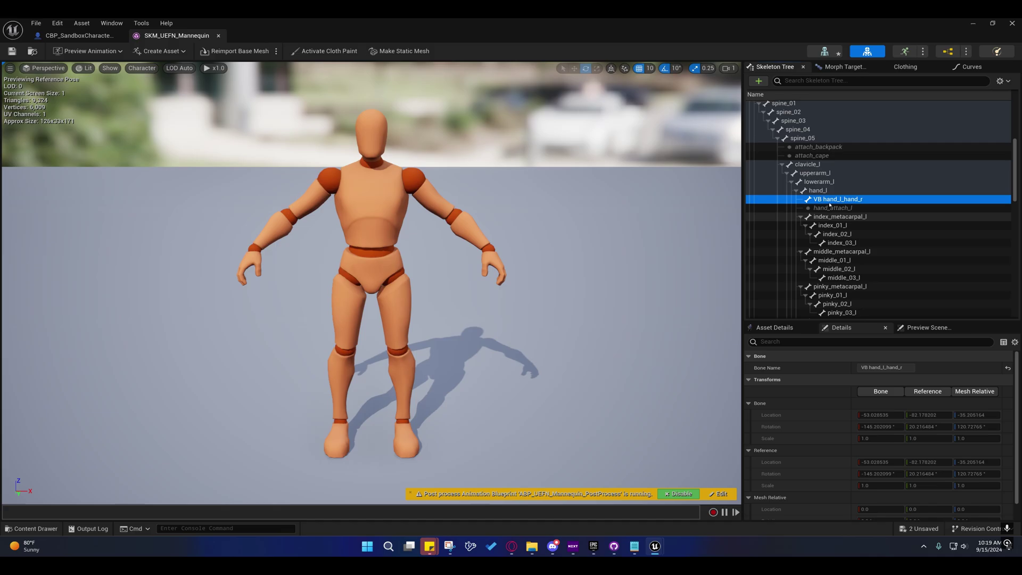
{"action": "double_click", "coordinate": [844, 198]}
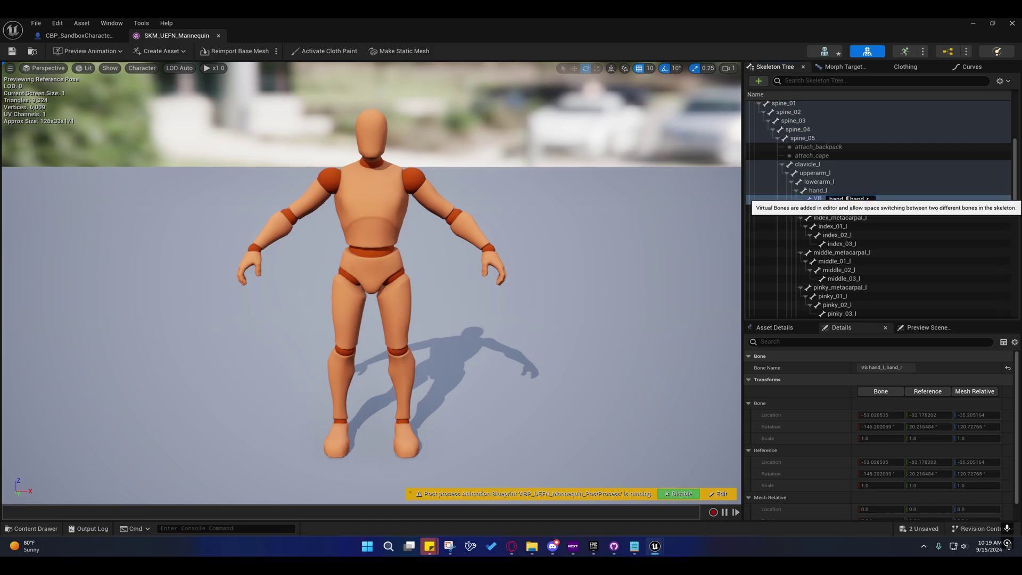
{"action": "left_click_drag", "start_coordinate": [847, 199], "coordinate": [778, 208]}
{"action": "key", "text": "Delete"}
{"action": "key", "text": "Delete"}
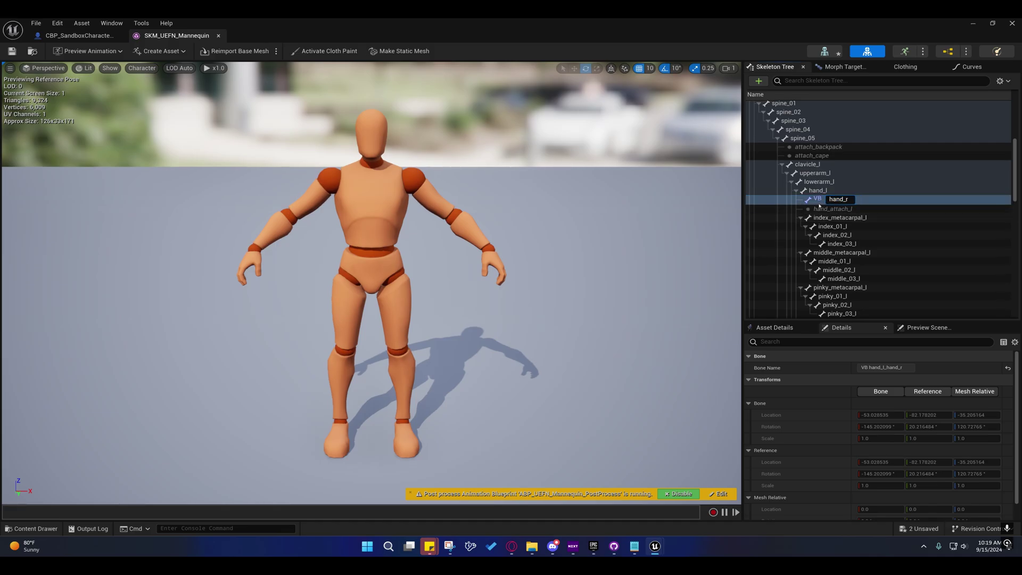
{"action": "left_click", "coordinate": [821, 200]}
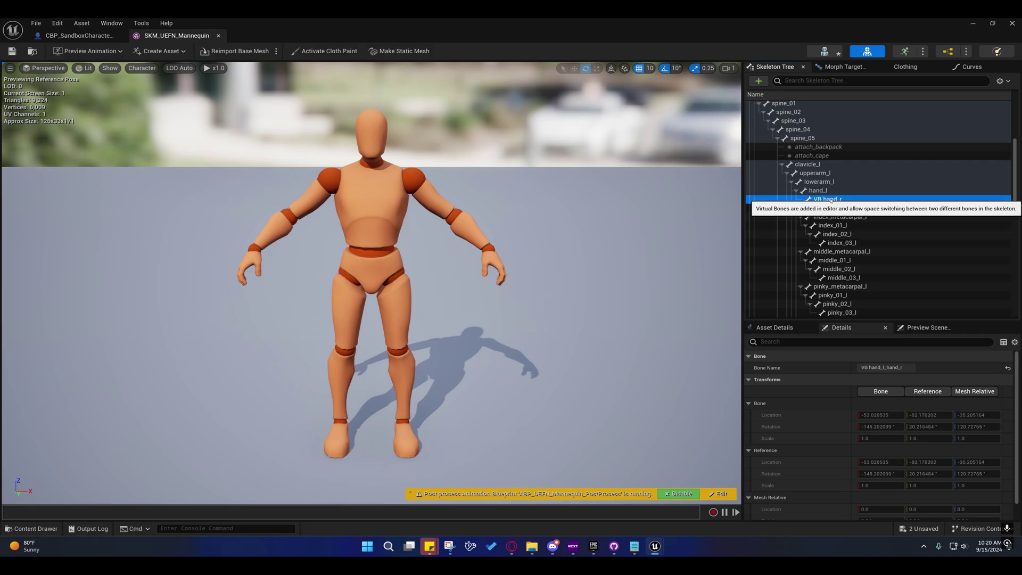
Try to add a virtual bone on hand_r with hand_r as its target
{"action": "scroll", "coordinate": [836, 202], "scroll_direction": "down", "scroll_amount": 6}
{"action": "left_click", "coordinate": [799, 230]}
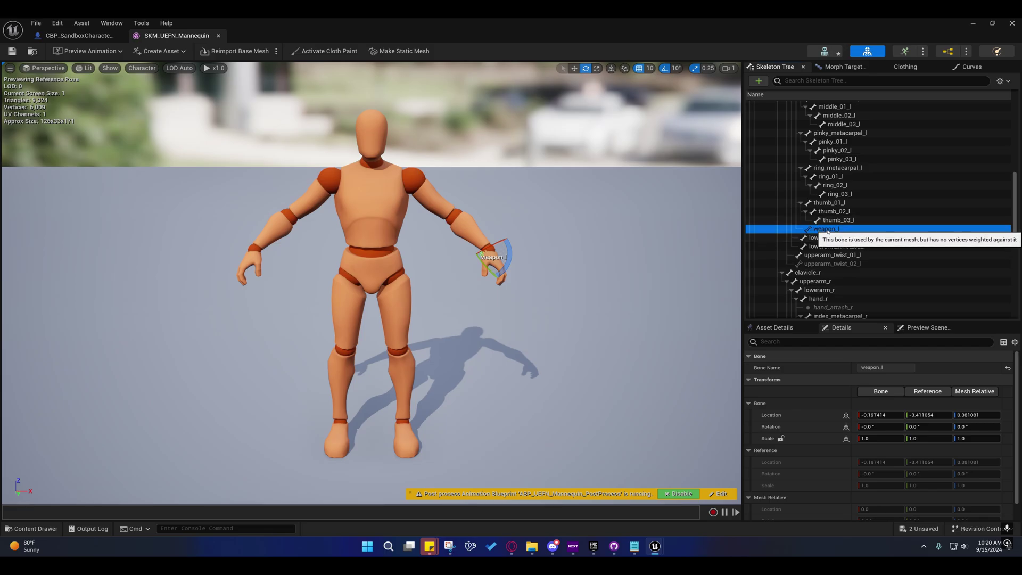
{"action": "scroll", "coordinate": [825, 213], "scroll_direction": "down", "scroll_amount": 5}
{"action": "scroll", "coordinate": [828, 197], "scroll_direction": "up", "scroll_amount": 3}
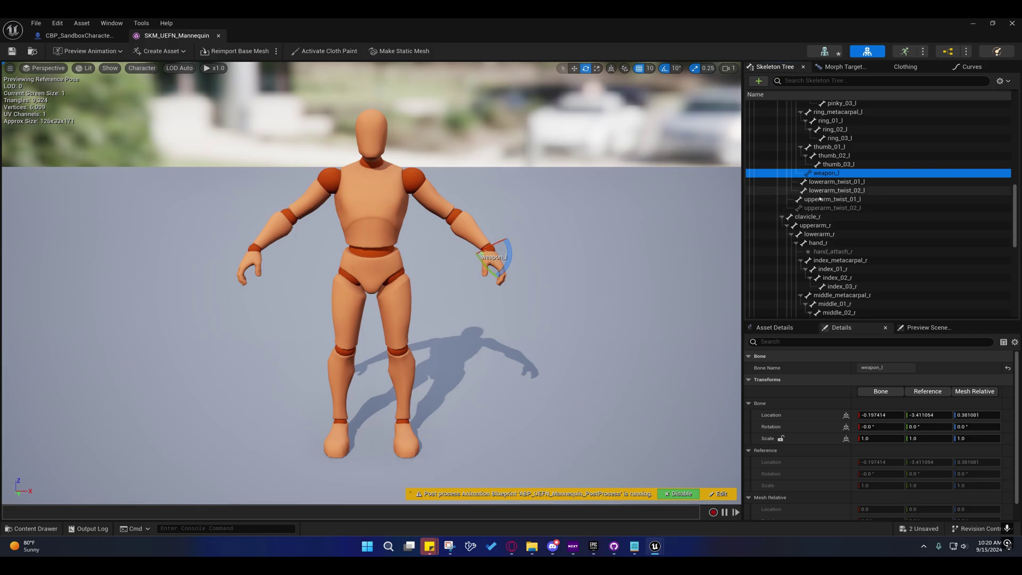
{"action": "scroll", "coordinate": [818, 188], "scroll_direction": "down", "scroll_amount": 3}
{"action": "right_click", "coordinate": [818, 187]}
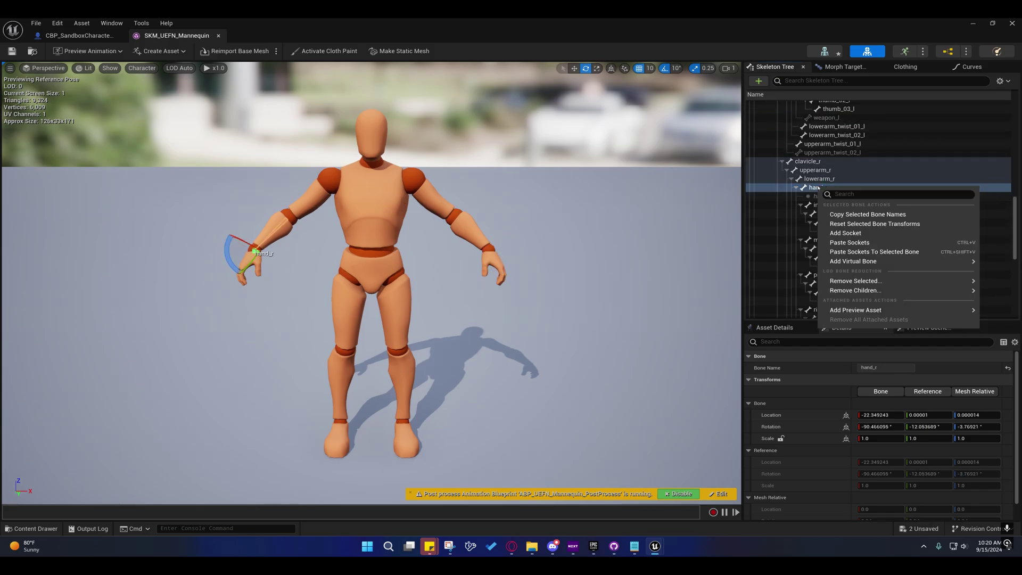
{"action": "mouse_move", "coordinate": [852, 260]}
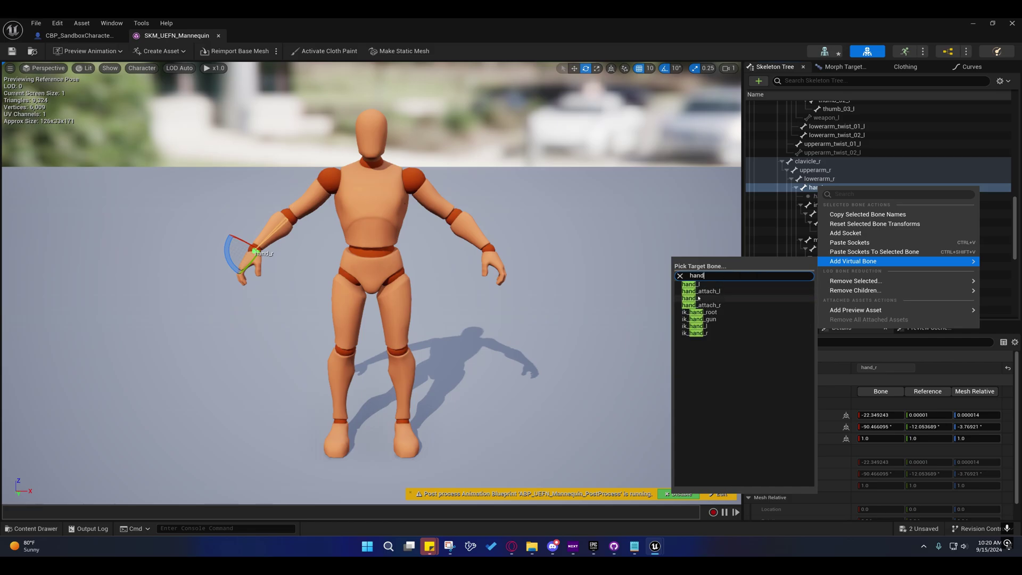
{"action": "left_click", "coordinate": [708, 298]}
{"action": "right_click", "coordinate": [848, 196]}
{"action": "key", "text": "Escape"}
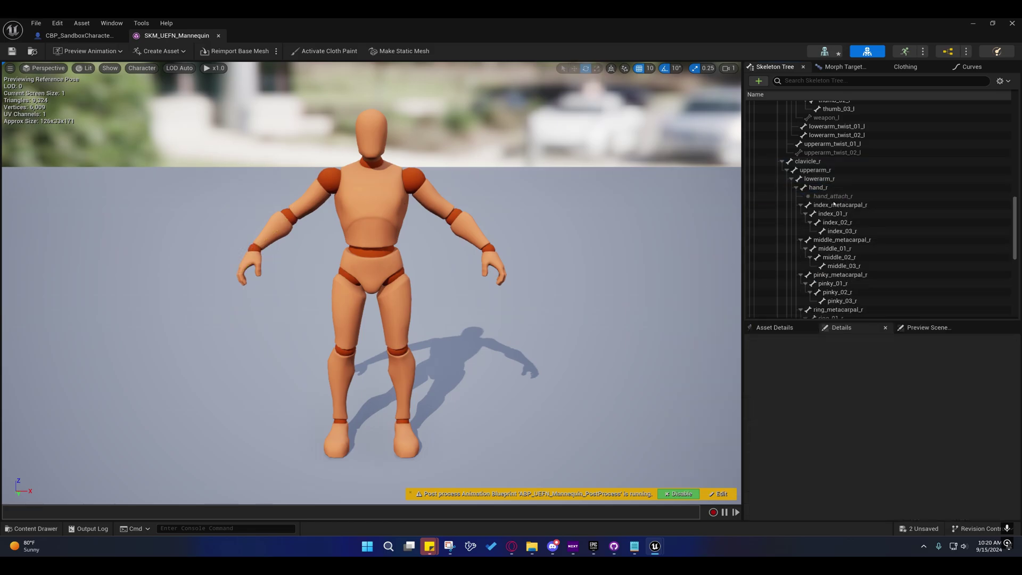
Add a virtual bone on hand_r with hand_l as its target, name it VB hand_l, and save the mesh asset
{"action": "right_click", "coordinate": [818, 188]}
{"action": "mouse_move", "coordinate": [844, 263]}
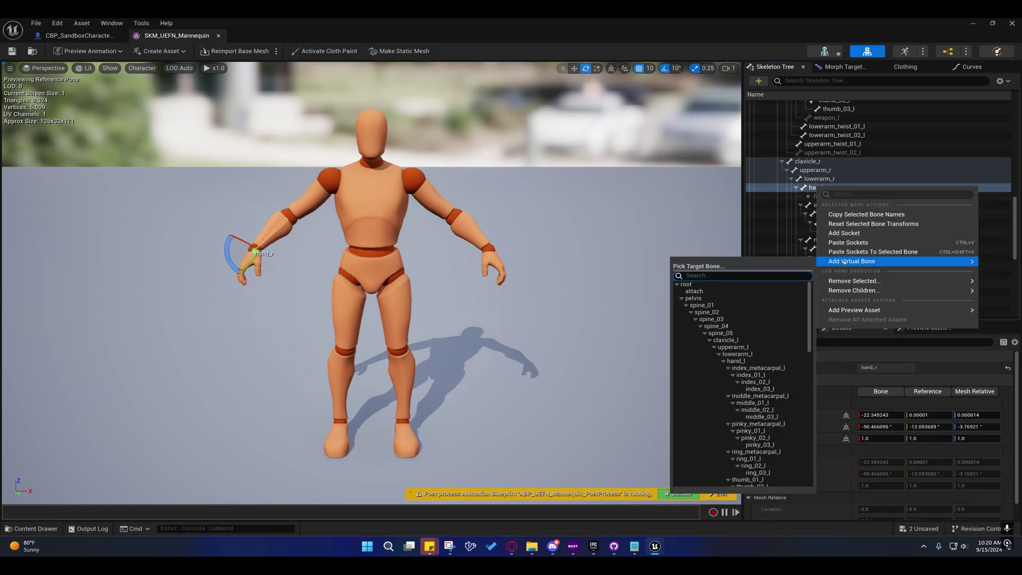
{"action": "left_click", "coordinate": [716, 274]}
{"action": "type", "text": "hand"}
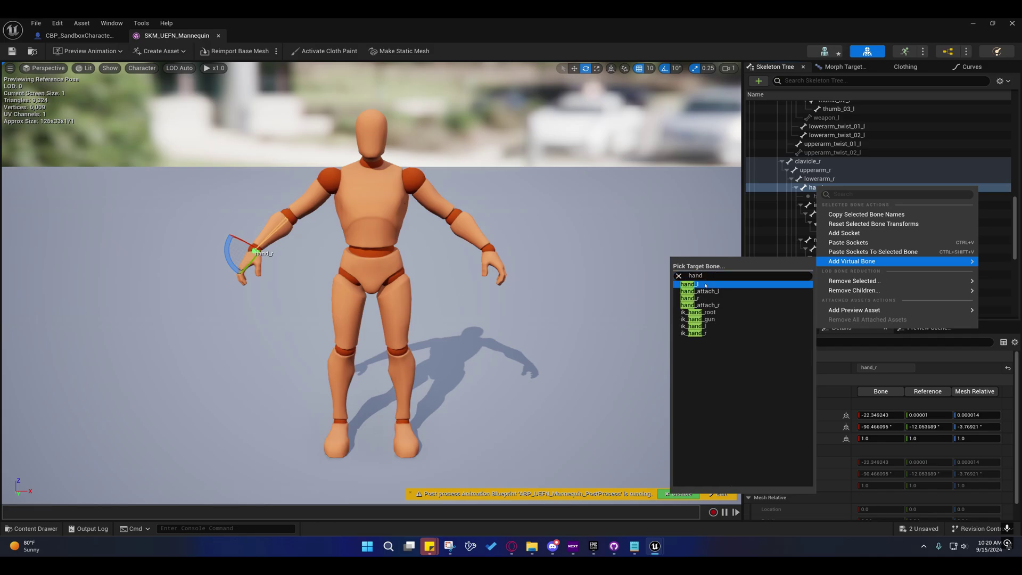
{"action": "left_click", "coordinate": [706, 285]}
{"action": "double_click", "coordinate": [852, 196]}
{"action": "left_click_drag", "start_coordinate": [850, 196], "coordinate": [746, 201]}
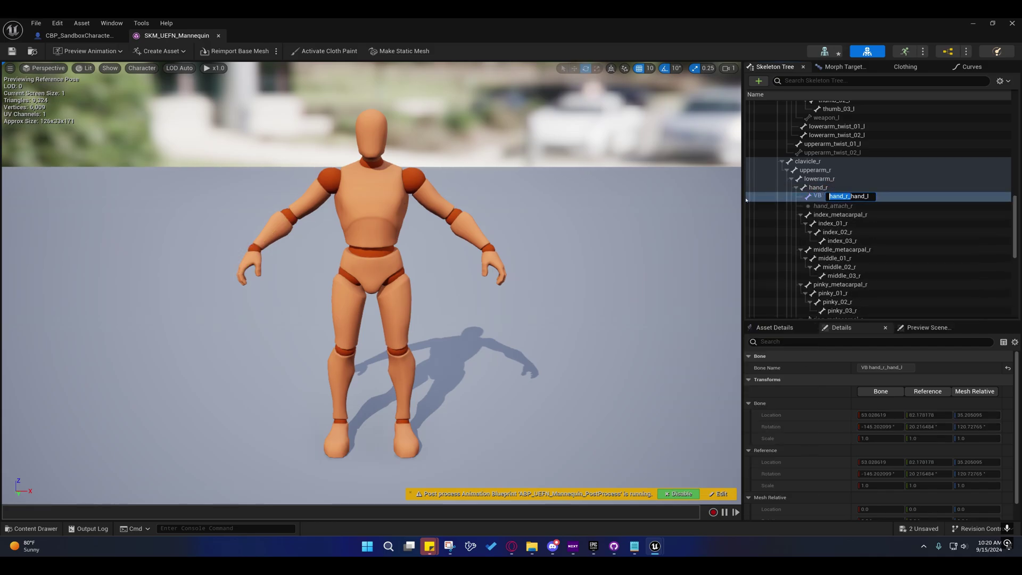
{"action": "key", "text": "Return"}
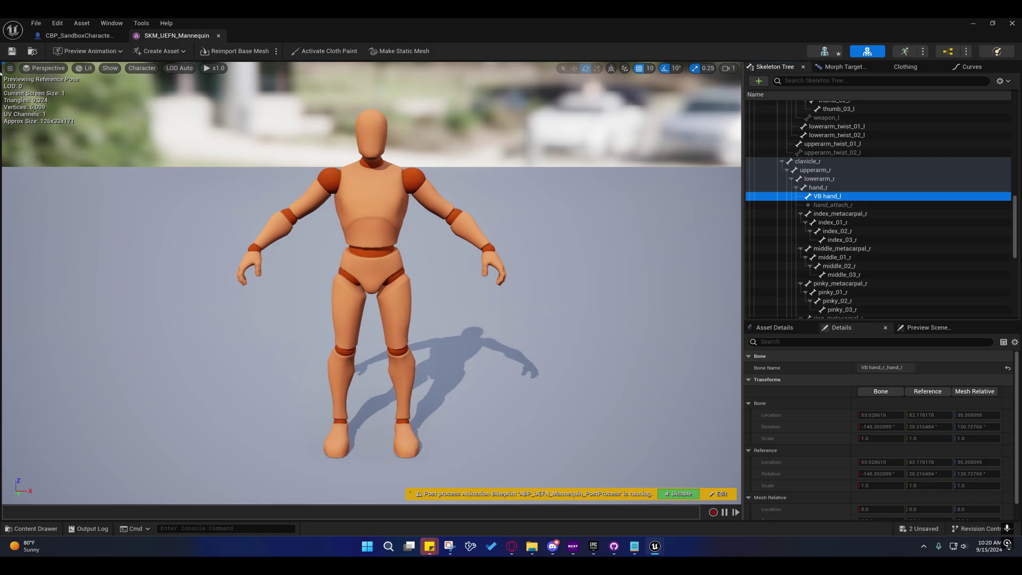
{"action": "left_click", "coordinate": [12, 51]}
Return to DefaultLevel and play it to check the character's weapon overlay, and end the play session
{"action": "left_click", "coordinate": [973, 25]}
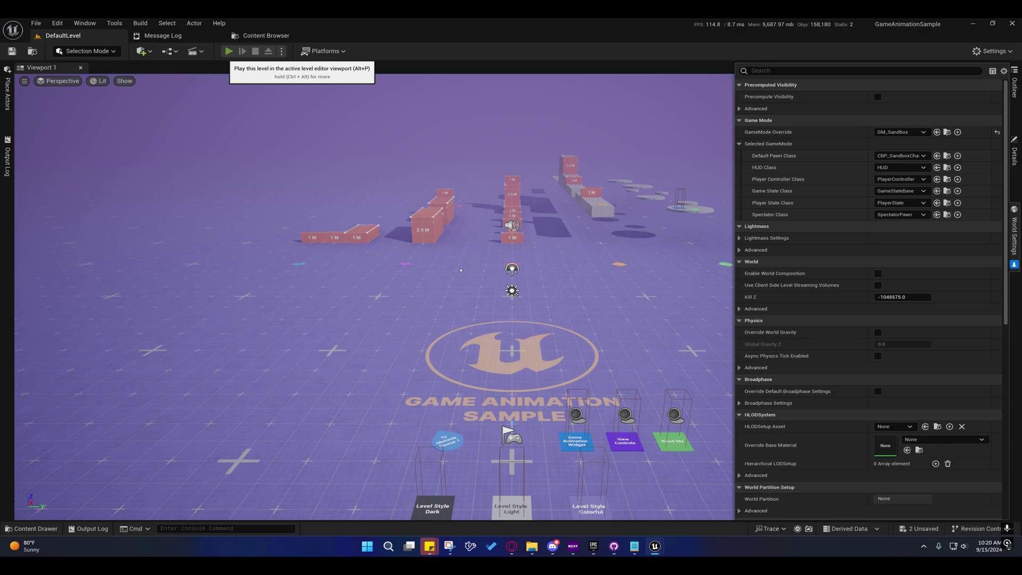
{"action": "left_click", "coordinate": [228, 51]}
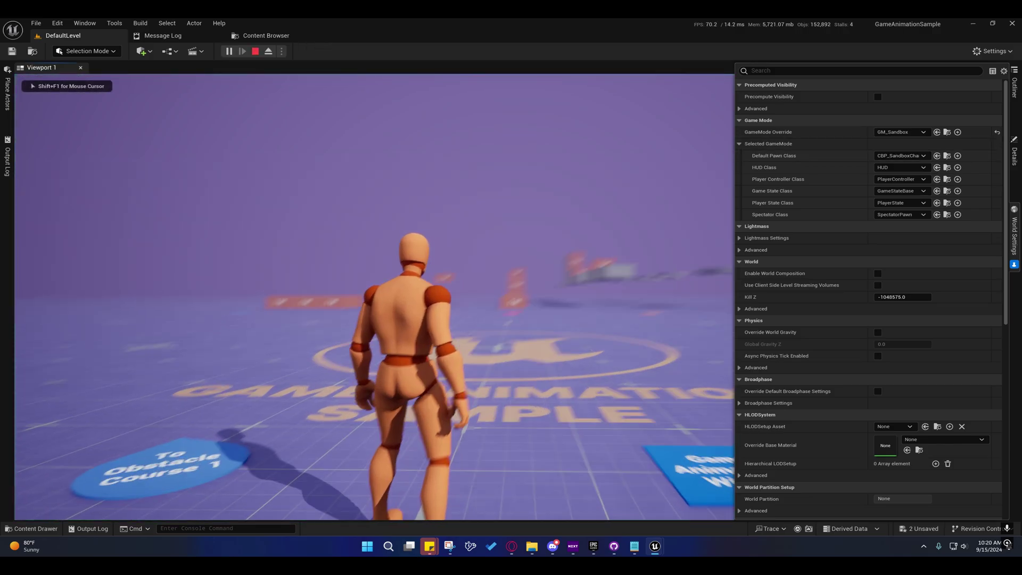
{"action": "key", "text": "1"}
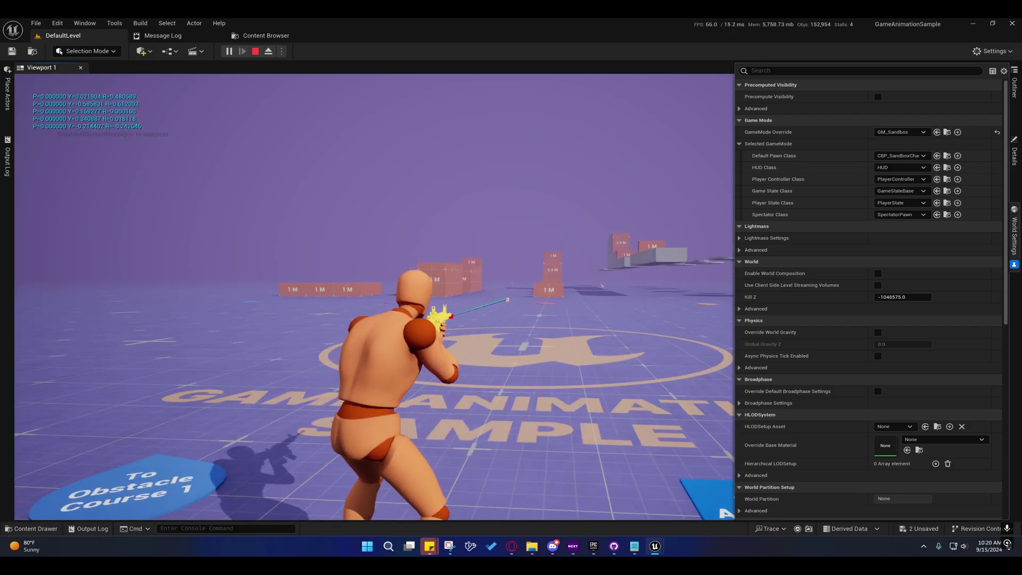
{"action": "key", "text": "Escape"}
Play the level again, walk onto the Game Animation Widget pad to open the widget, collapse World Settings, and stop playing
{"action": "left_click_drag", "start_coordinate": [502, 234], "coordinate": [668, 240]}
{"action": "left_click", "coordinate": [228, 51]}
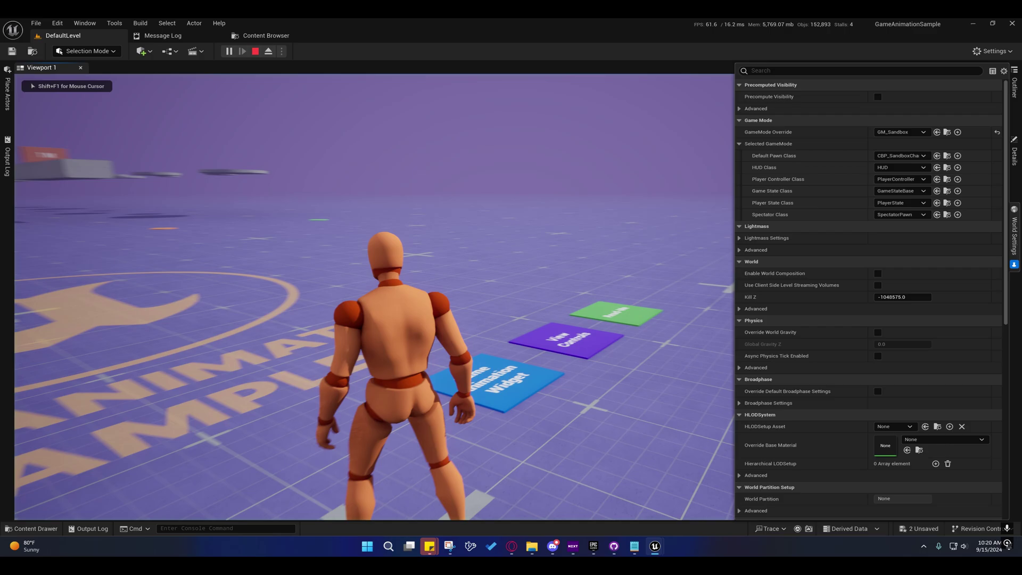
{"action": "key", "text": "w"}
{"action": "key", "text": "shift+F1"}
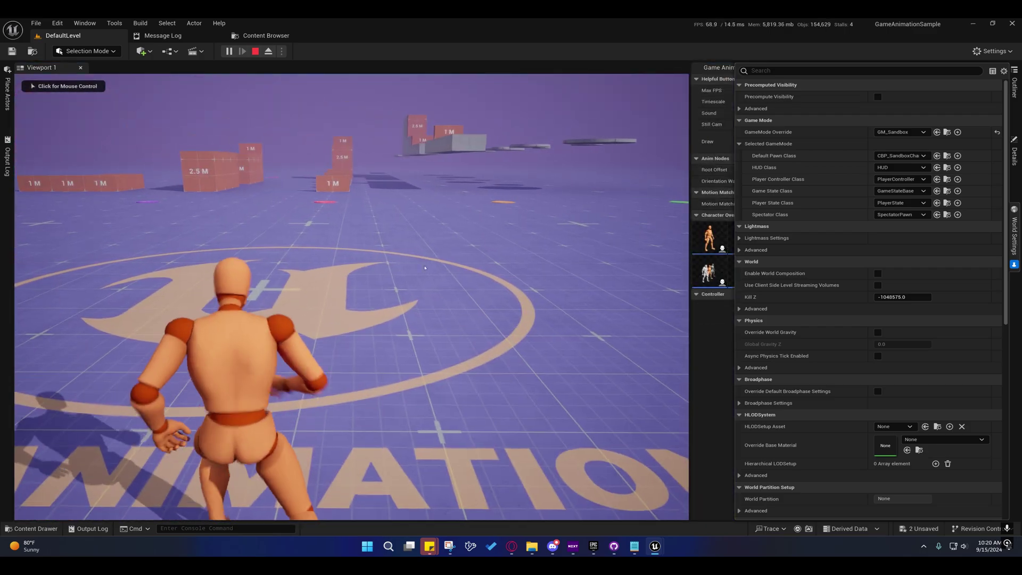
{"action": "left_click", "coordinate": [1014, 235]}
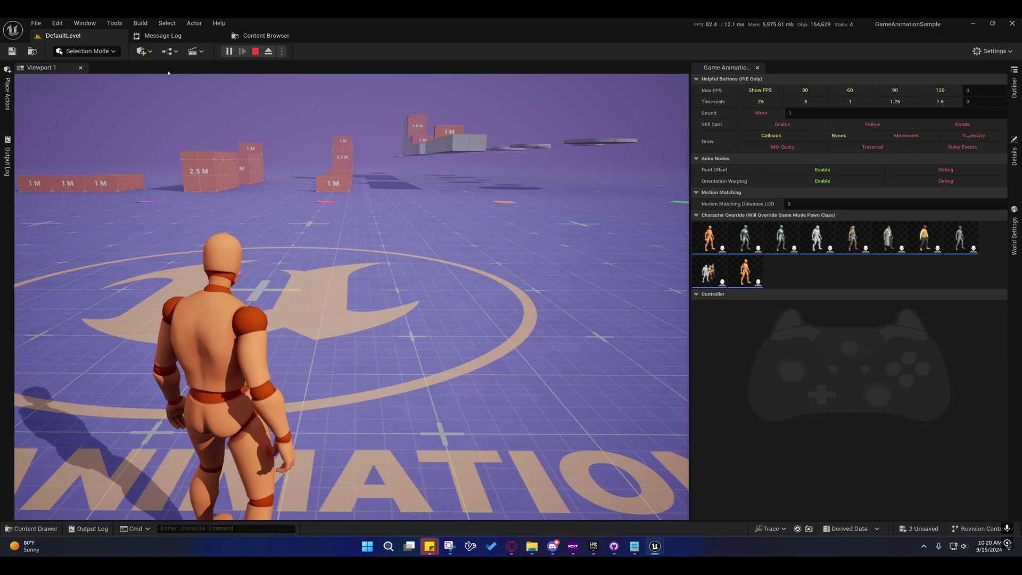
{"action": "key", "text": "Escape"}
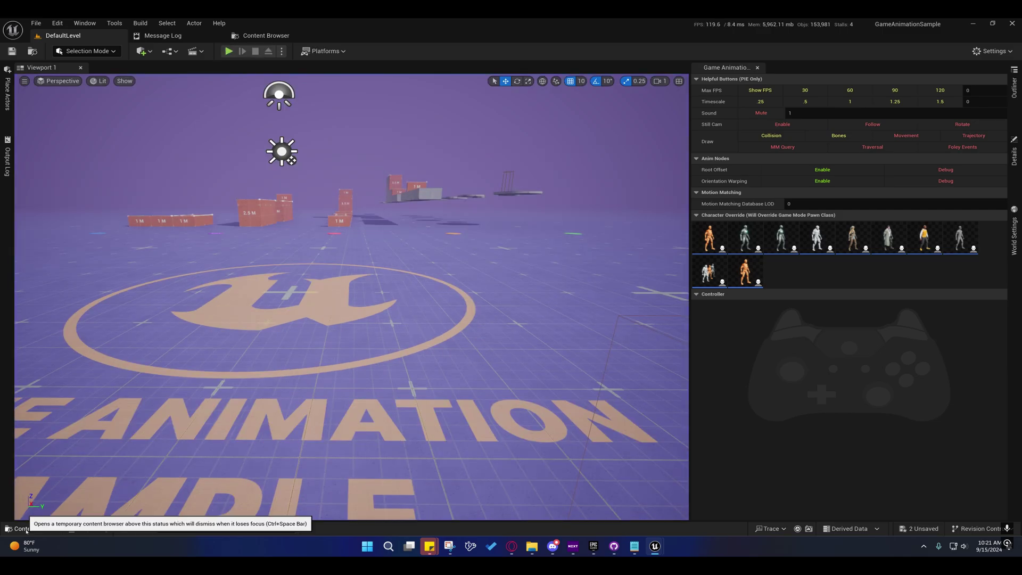
Browse to the DAO/Characters folder in the project content, without moving or copying the CharData folder
{"action": "left_click", "coordinate": [26, 529]}
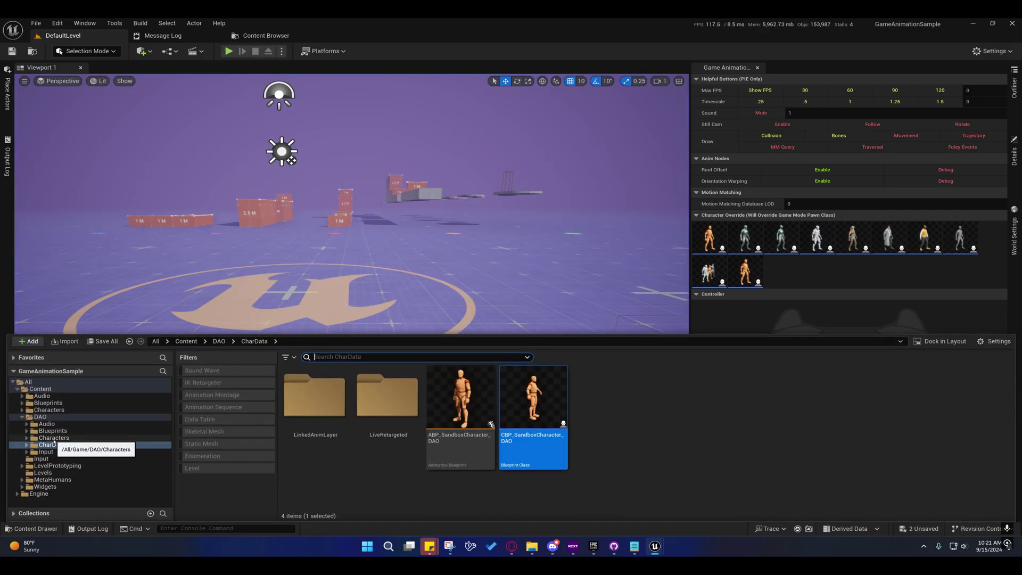
{"action": "left_click_drag", "start_coordinate": [54, 443], "coordinate": [55, 440]}
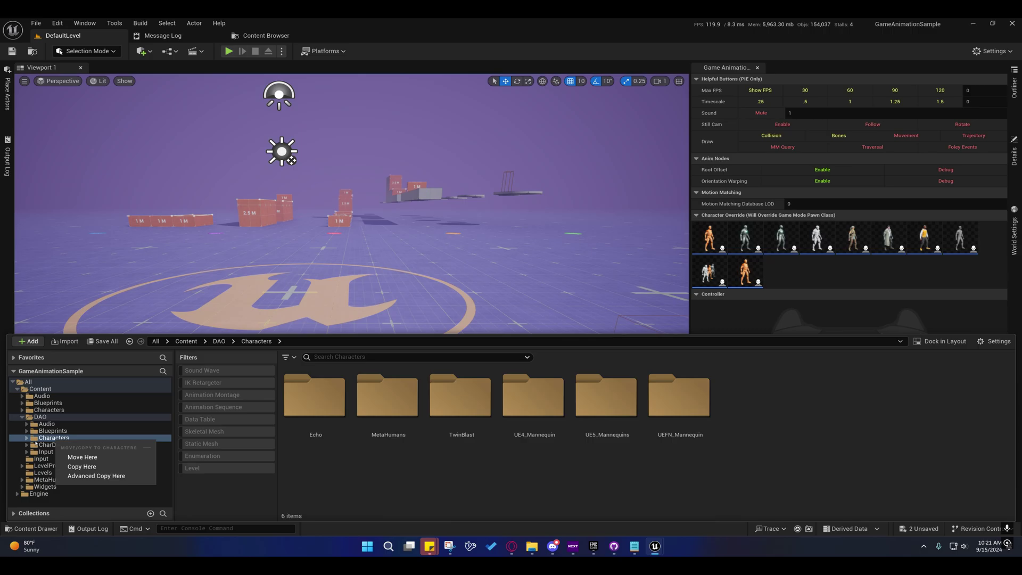
{"action": "left_click", "coordinate": [38, 440]}
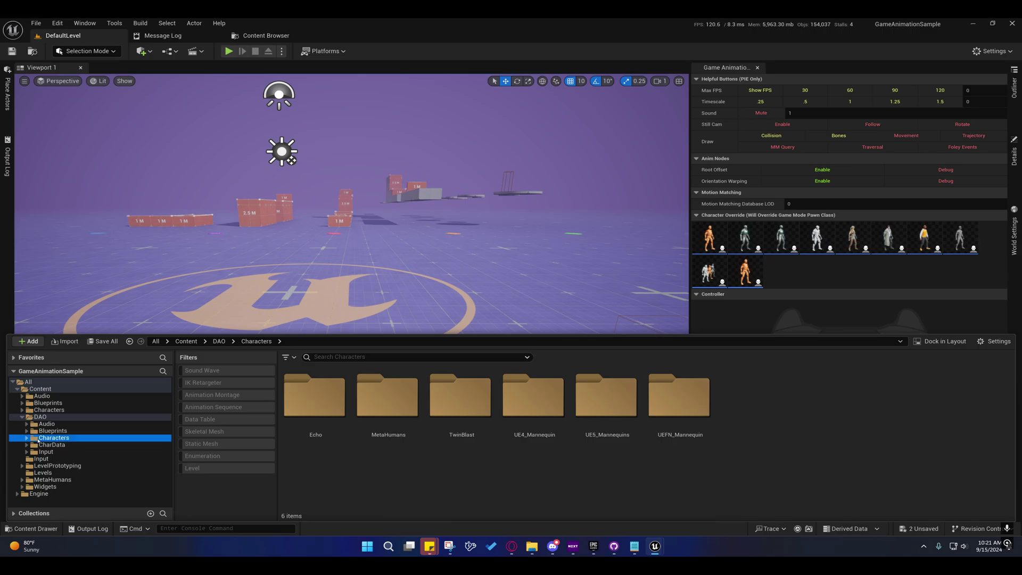
Check the Echo character blueprint in DAO/Characters, and open the GameAnimationWidget from the Widgets folder
{"action": "double_click", "coordinate": [320, 402]}
{"action": "left_click", "coordinate": [472, 399]}
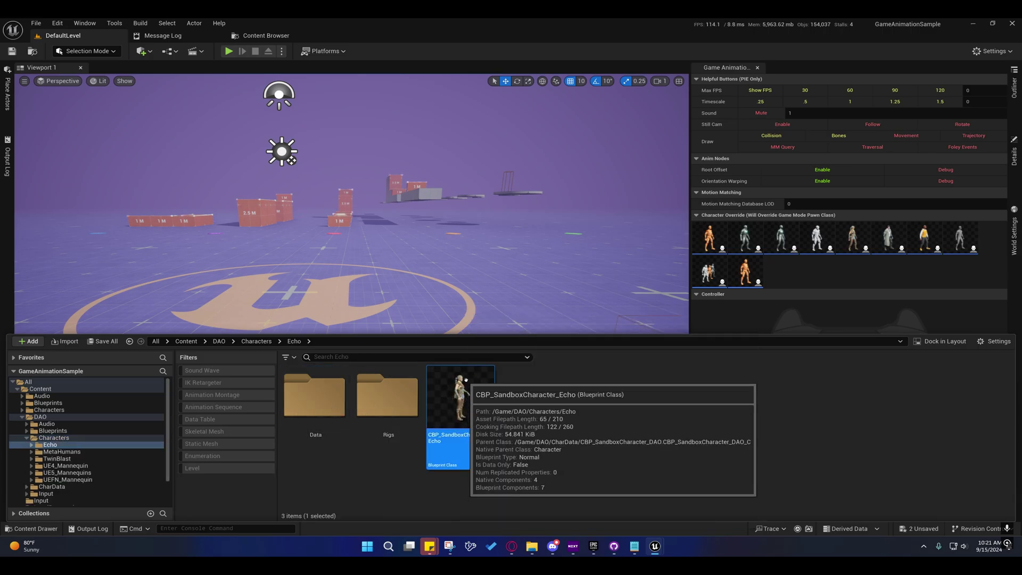
{"action": "scroll", "coordinate": [48, 501], "scroll_direction": "down", "scroll_amount": 3}
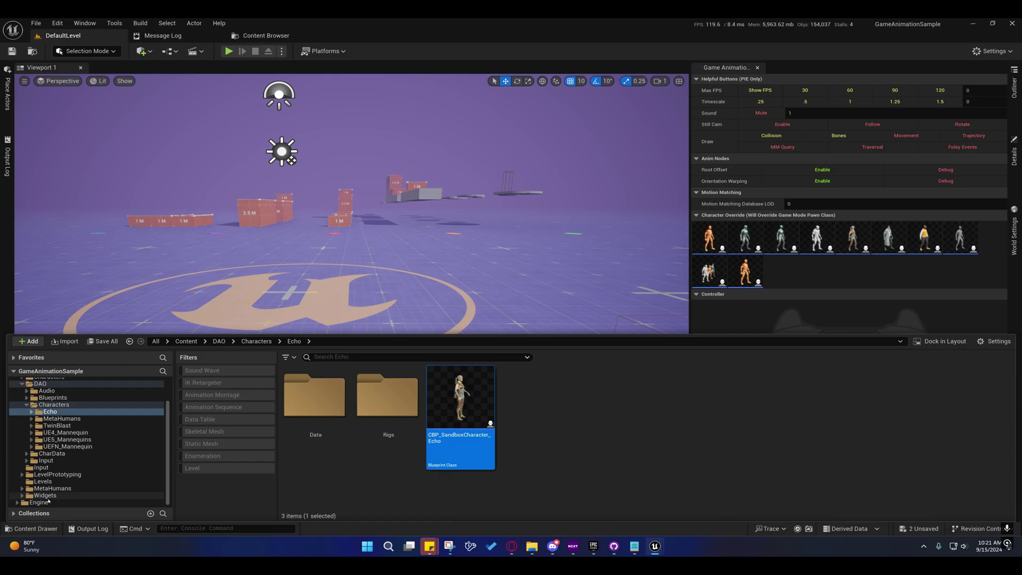
{"action": "left_click", "coordinate": [45, 495]}
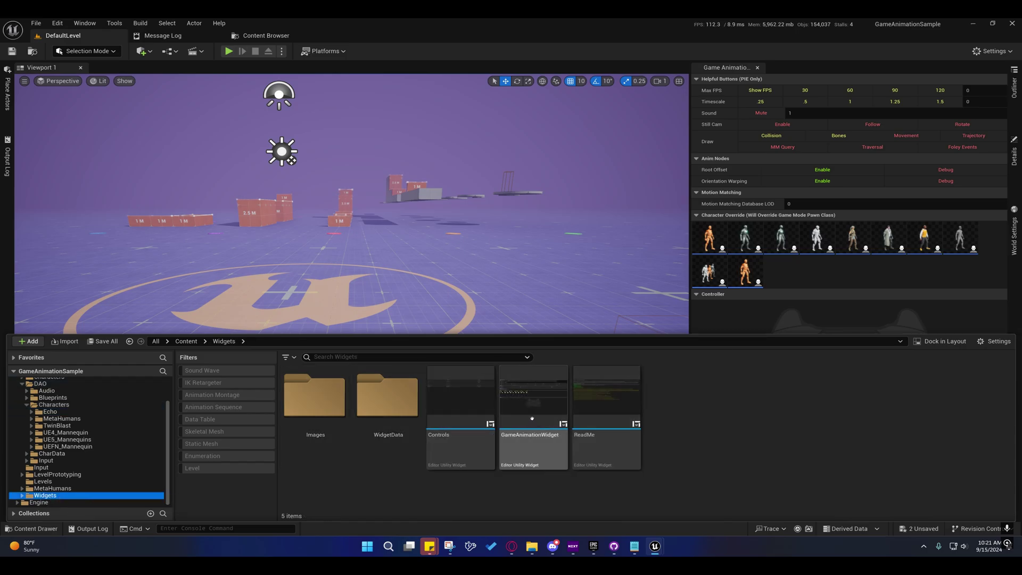
{"action": "double_click", "coordinate": [532, 418]}
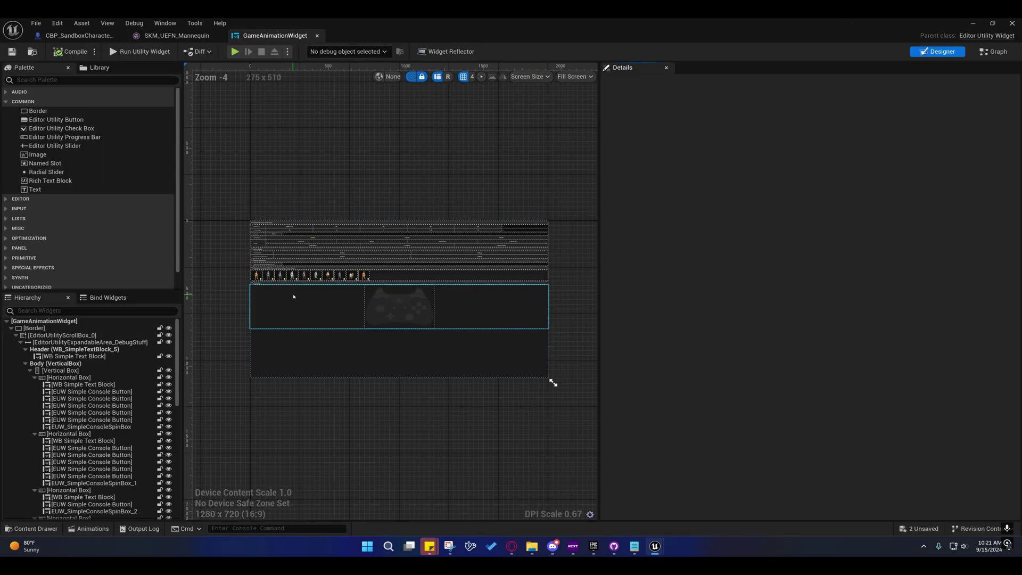
Point the Manny character override button's Object to CBP_SandboxCharacter_Manny from DAO/Characters/UE5_Mannequins
{"action": "scroll", "coordinate": [293, 296], "scroll_direction": "up", "scroll_amount": 9}
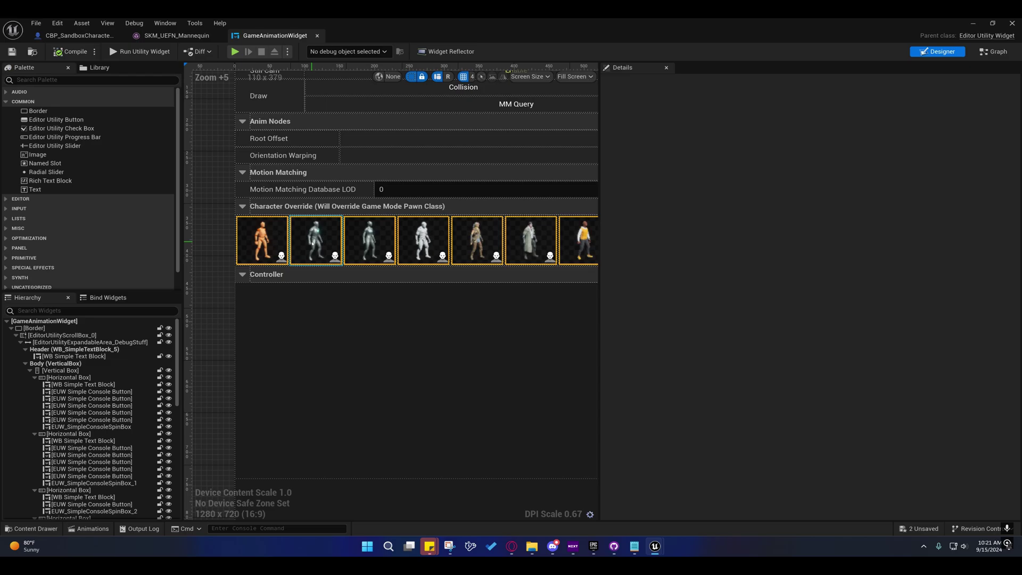
{"action": "left_click", "coordinate": [313, 241]}
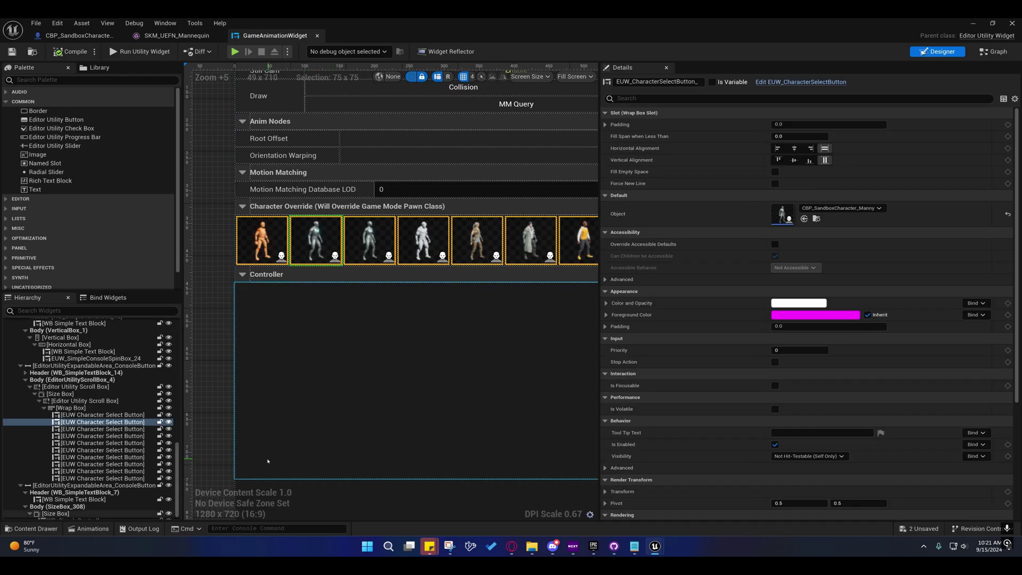
{"action": "left_click", "coordinate": [52, 528]}
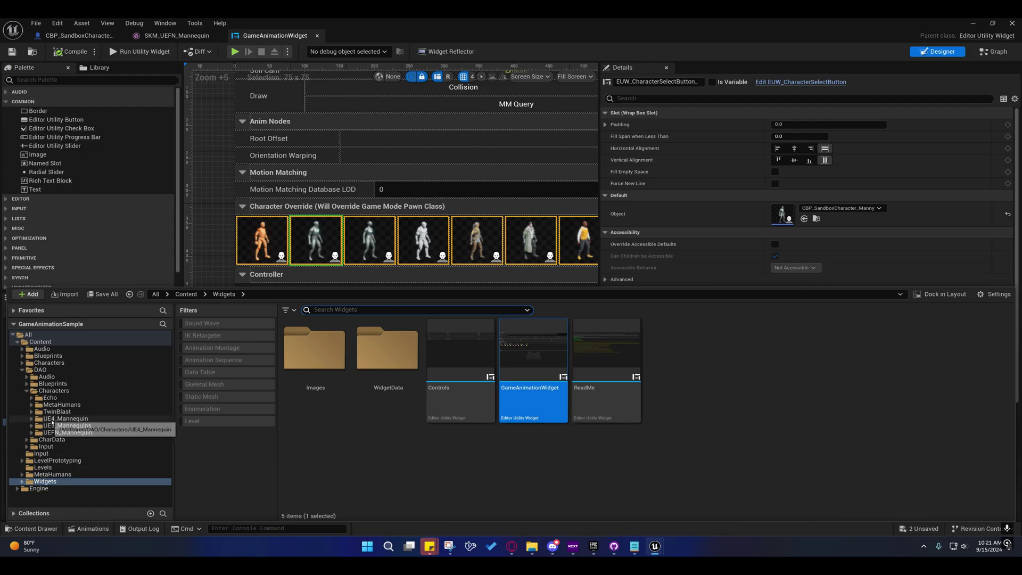
{"action": "left_click", "coordinate": [66, 425]}
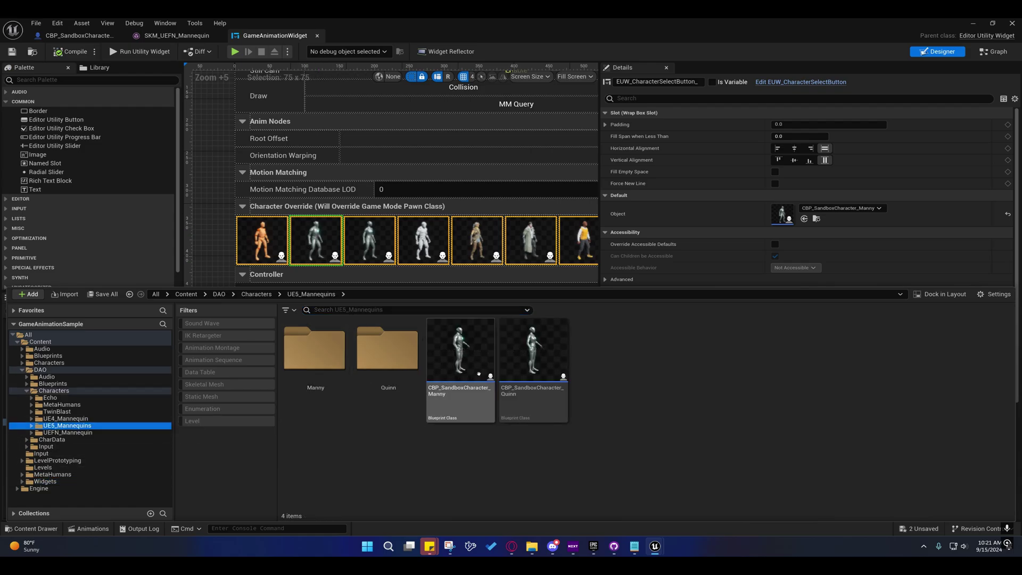
{"action": "mouse_move", "coordinate": [453, 369]}
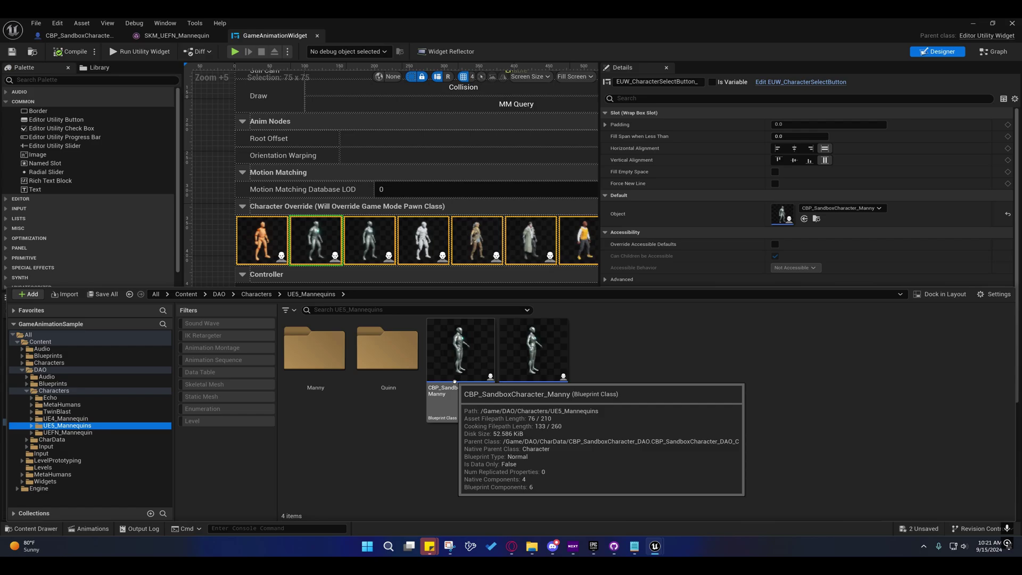
{"action": "left_click", "coordinate": [471, 401]}
{"action": "left_click", "coordinate": [805, 218]}
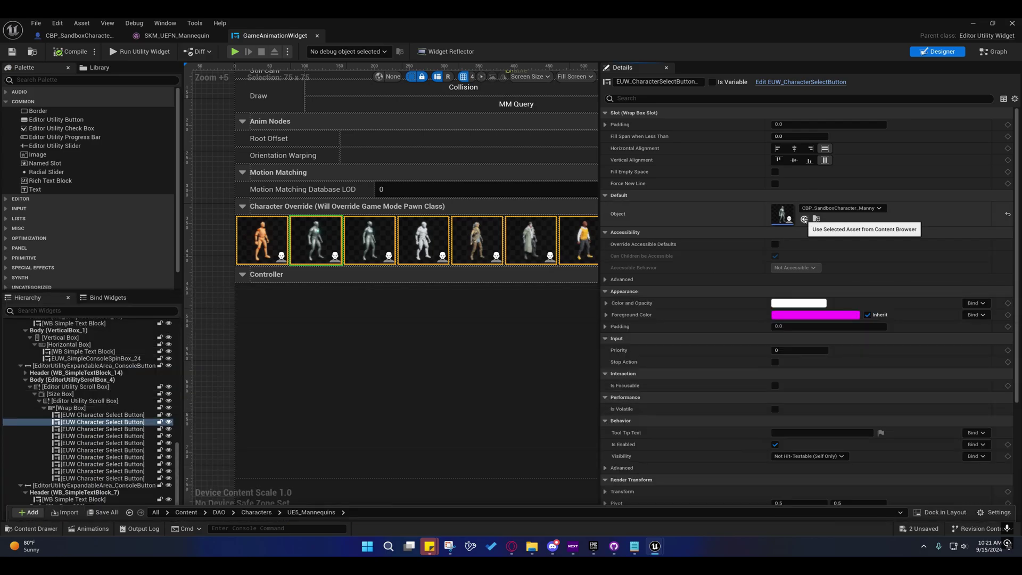
Assign CBP_SandboxCharacter_Quinn from DAO/Characters/UE5_Mannequins as the Object of the Quinn character override button
{"action": "left_click", "coordinate": [376, 239]}
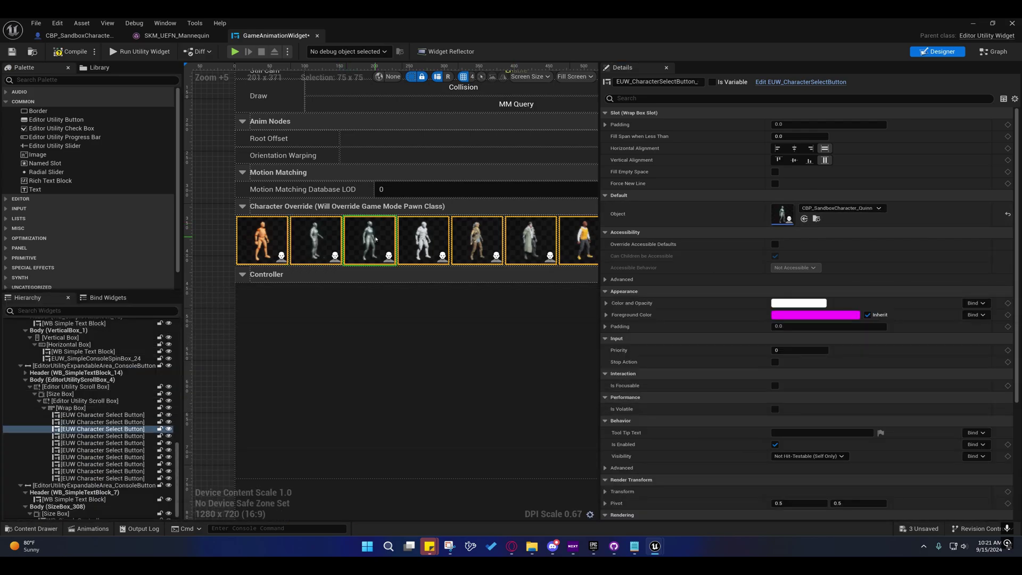
{"action": "left_click", "coordinate": [33, 528]}
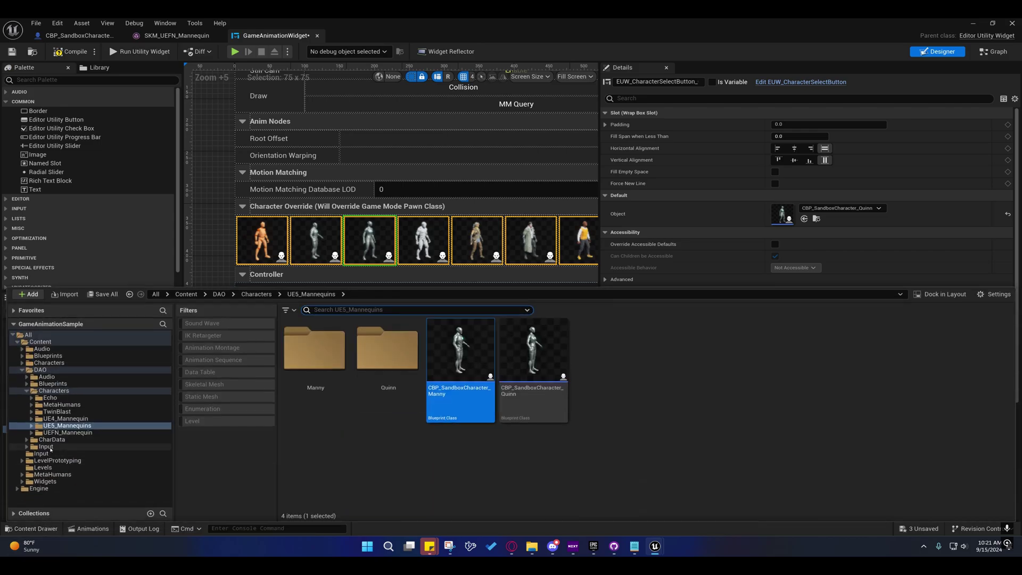
{"action": "left_click", "coordinate": [533, 357]}
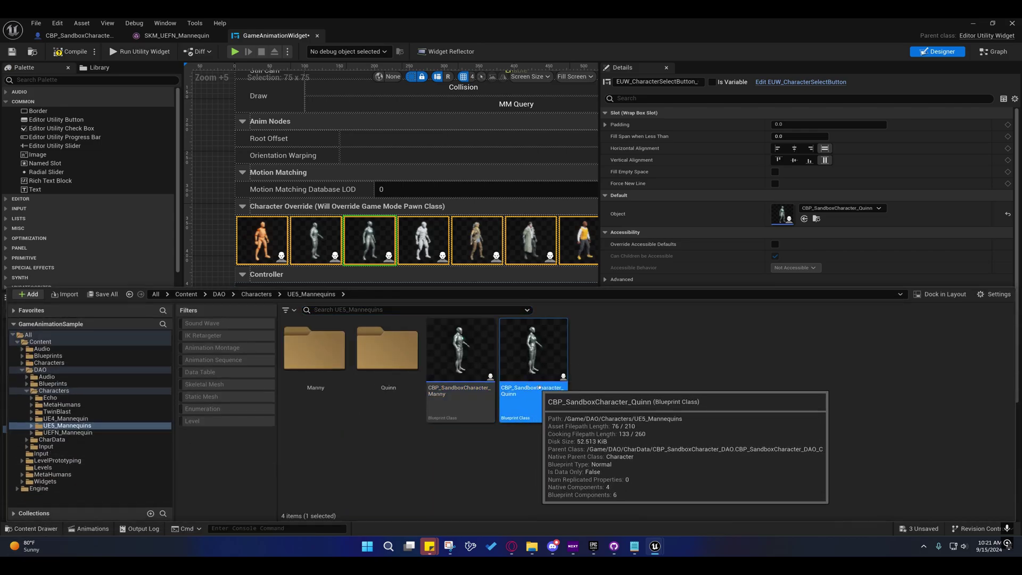
{"action": "left_click", "coordinate": [804, 218]}
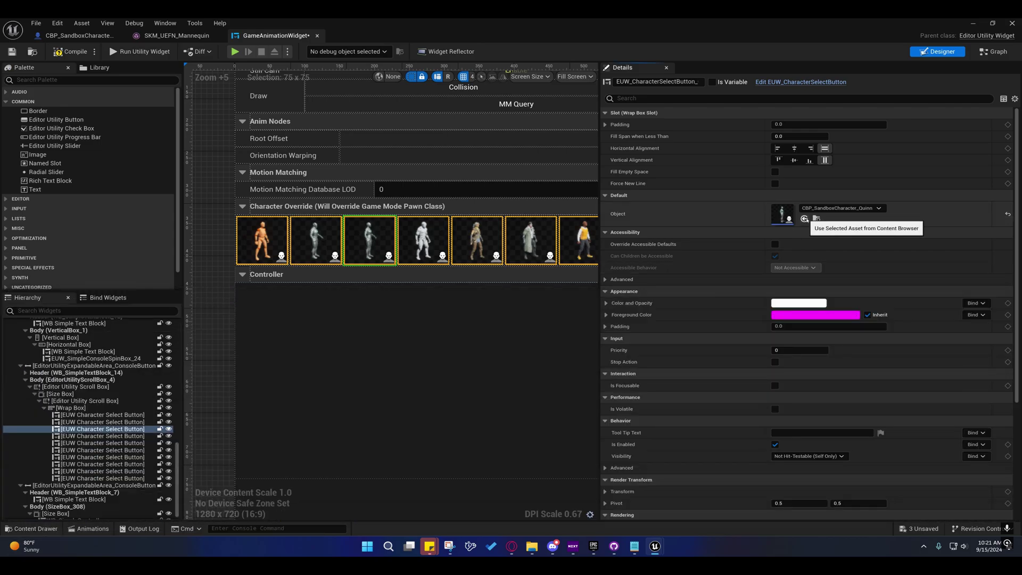
Replace the UE4 mannequin override button's Object with CBP_SandboxCharacter_UE4_Mannequin from DAO/Characters/UE4_Mannequin
{"action": "left_click", "coordinate": [420, 241]}
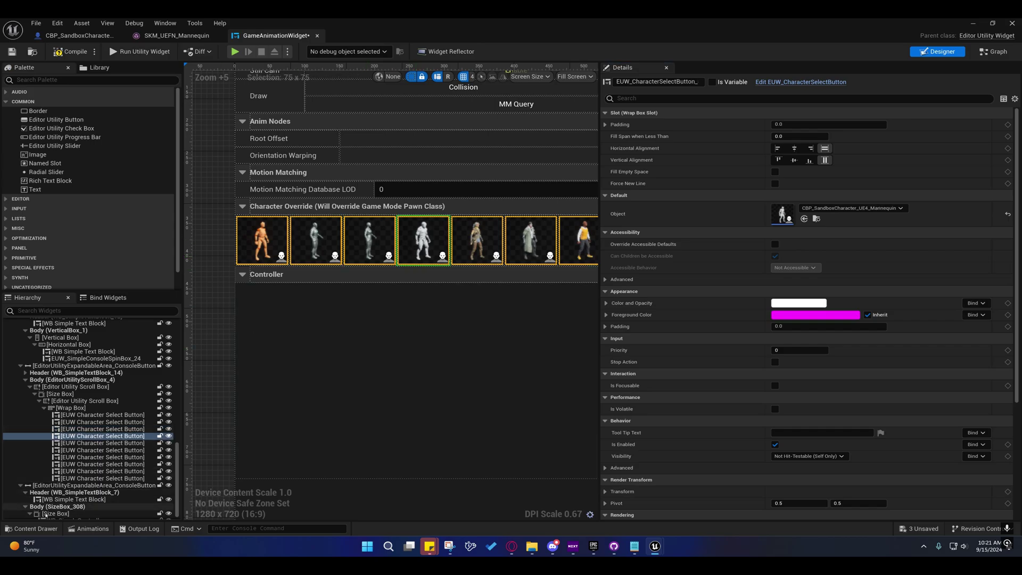
{"action": "left_click", "coordinate": [33, 528]}
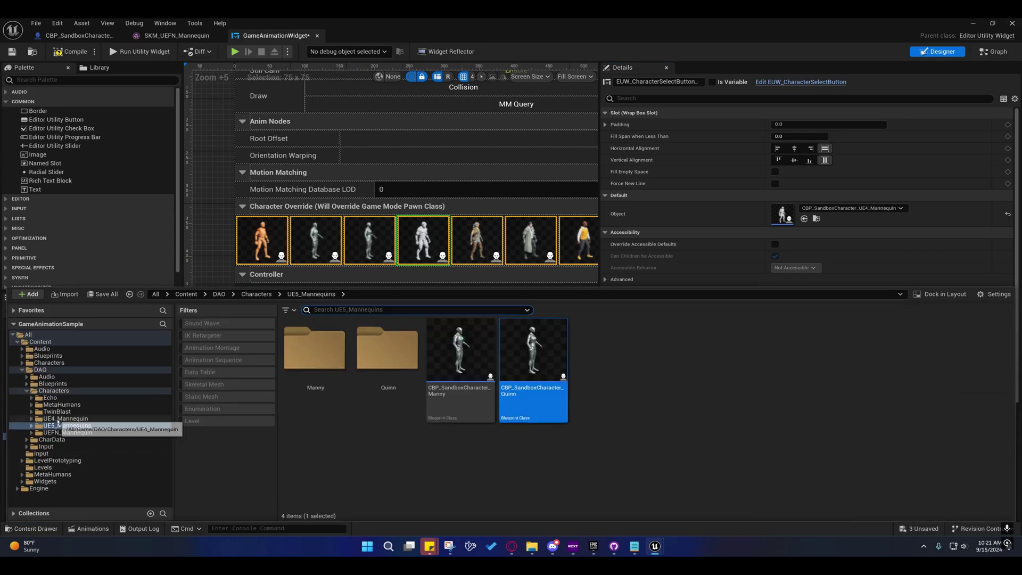
{"action": "left_click", "coordinate": [61, 419]}
{"action": "left_click", "coordinate": [462, 372]}
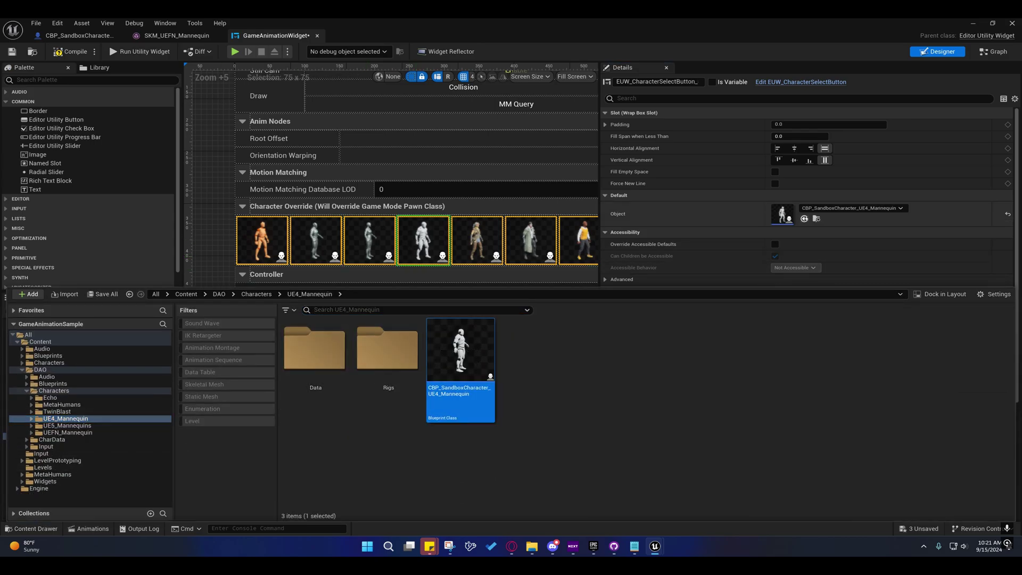
{"action": "left_click", "coordinate": [804, 219]}
Set the Echo override button's Object to CBP_SandboxCharacter_Echo from DAO/Characters/Echo
{"action": "left_click", "coordinate": [473, 240]}
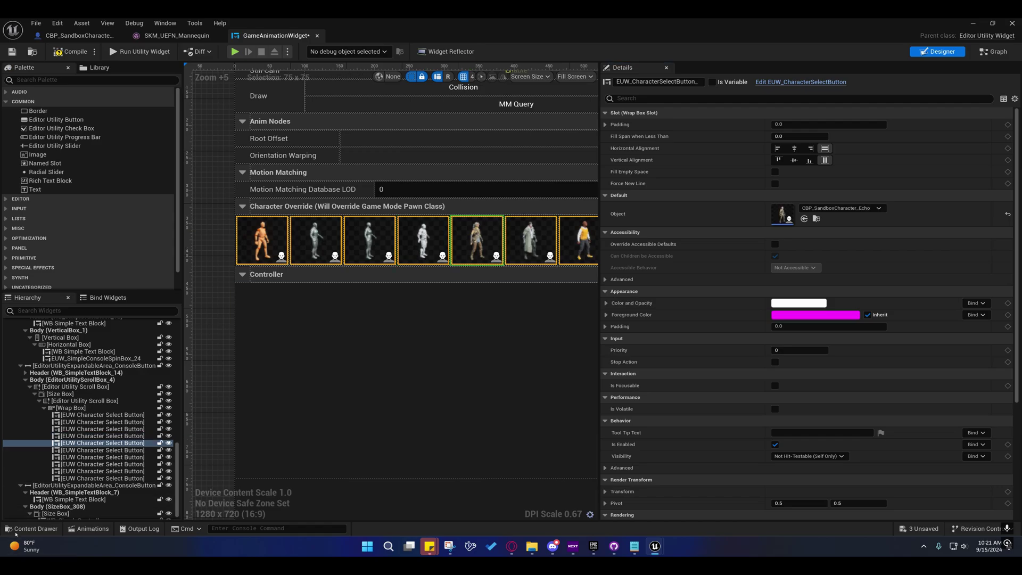
{"action": "left_click", "coordinate": [16, 529]}
{"action": "left_click", "coordinate": [816, 219]}
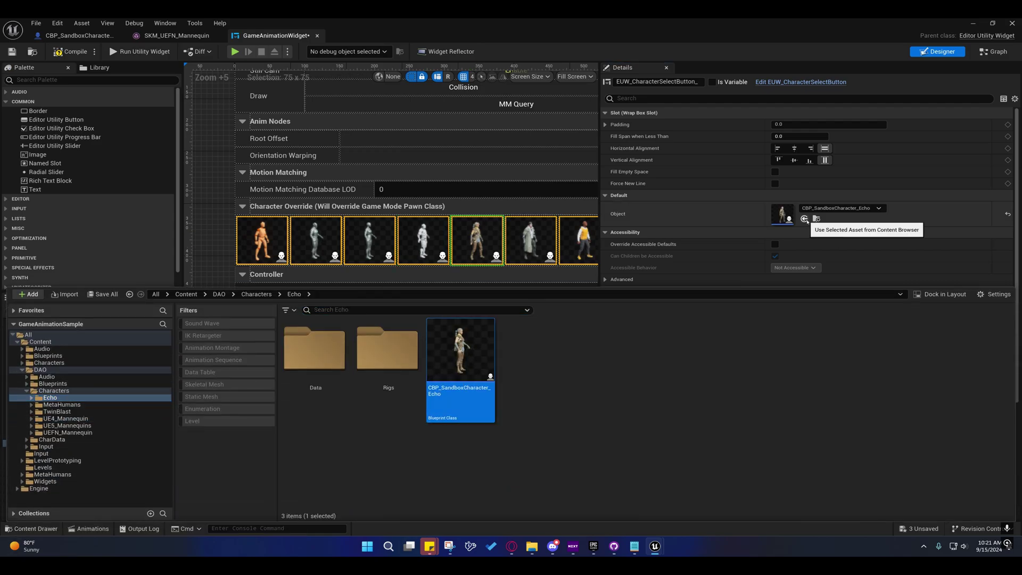
{"action": "left_click", "coordinate": [803, 219]}
Assign CBP_SandboxCharacter_TwinBlast from DAO/Characters/TwinBlast as the Object of the TwinBlast override button
{"action": "left_click", "coordinate": [527, 240]}
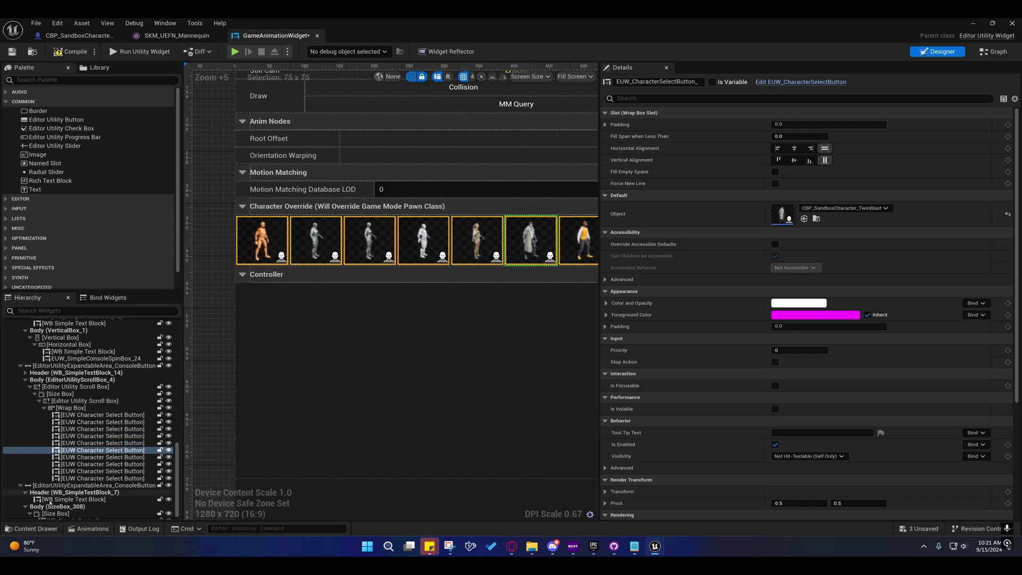
{"action": "left_click", "coordinate": [31, 530]}
{"action": "left_click", "coordinate": [58, 404]}
{"action": "left_click", "coordinate": [56, 411]}
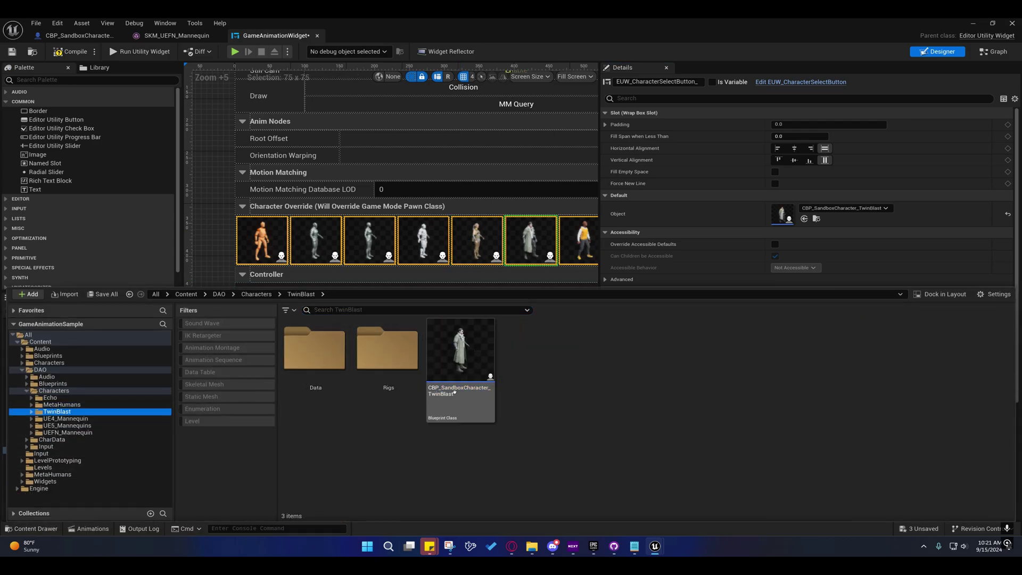
{"action": "left_click", "coordinate": [804, 219]}
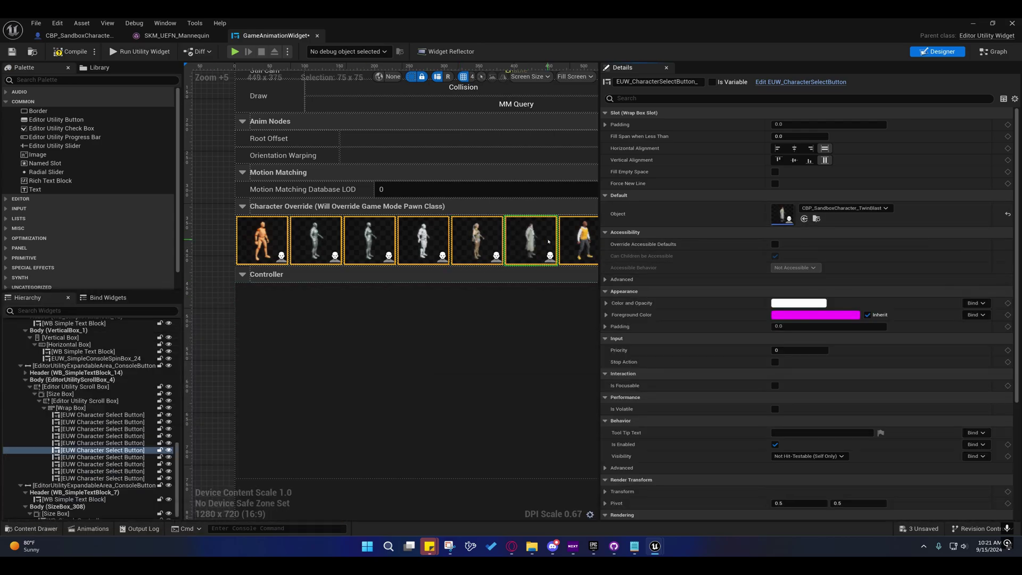
Set the Kellan override button's Object to CBP_SandboxCharacter_Metahuman_Kellan from DAO/Characters/MetaHumans
{"action": "right_click_drag", "start_coordinate": [583, 242], "coordinate": [413, 245]}
{"action": "left_click", "coordinate": [417, 246]}
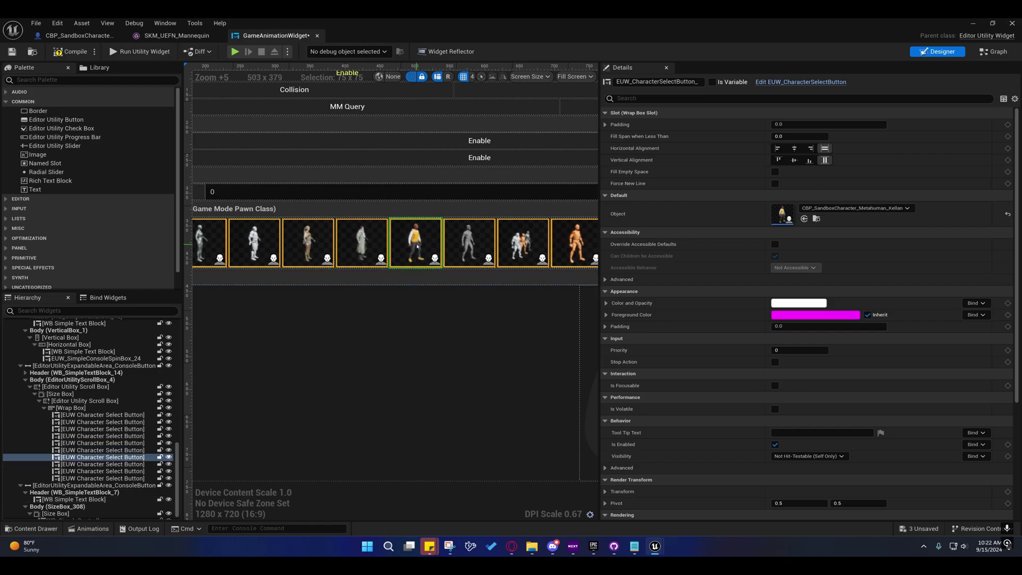
{"action": "left_click", "coordinate": [53, 528]}
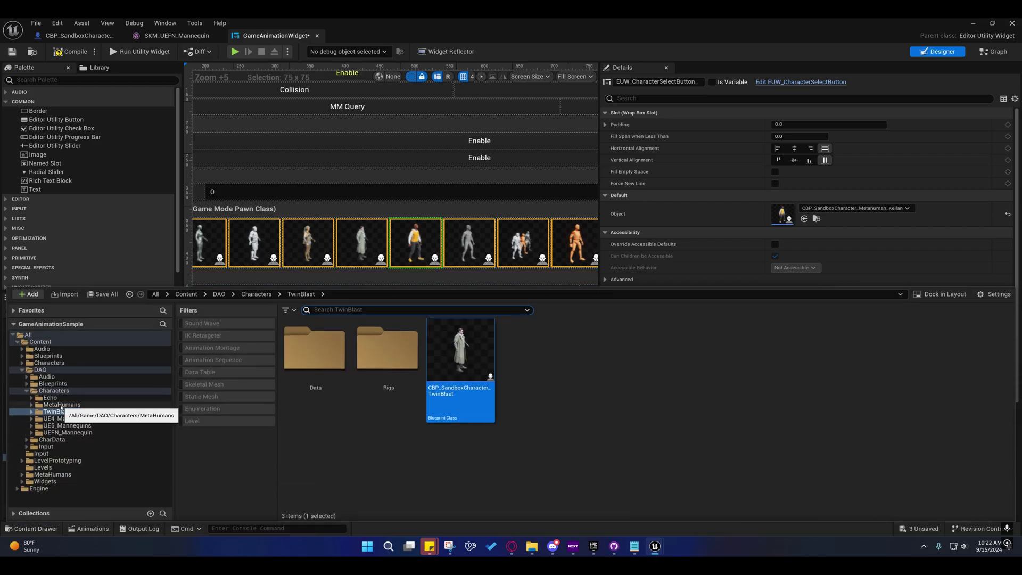
{"action": "left_click", "coordinate": [61, 404]}
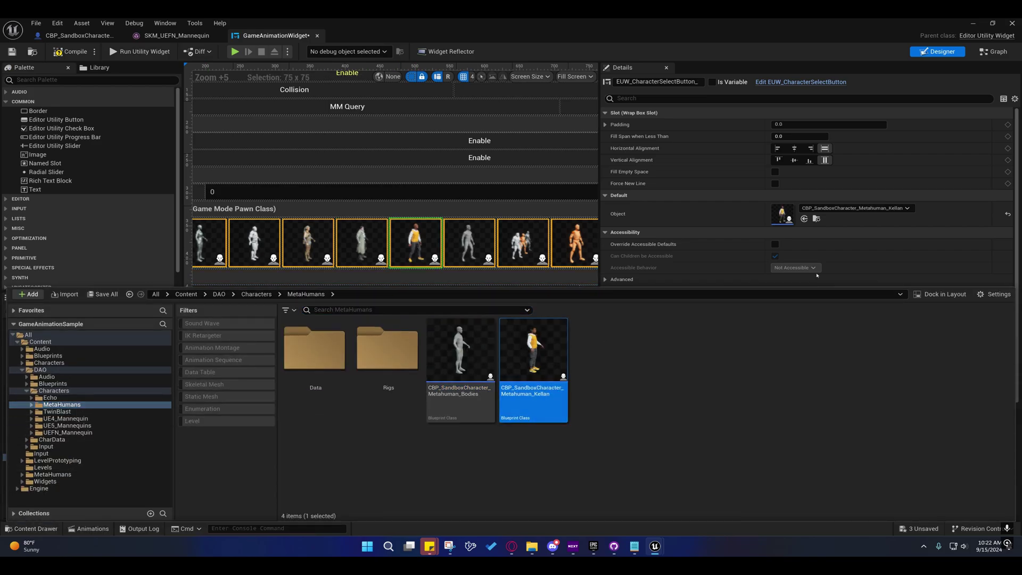
{"action": "left_click", "coordinate": [805, 218]}
Point the MetaHuman bodies override button's Object to CBP_SandboxCharacter_Metahuman_Bodies from DAO/Characters/MetaHumans
{"action": "left_click", "coordinate": [465, 244]}
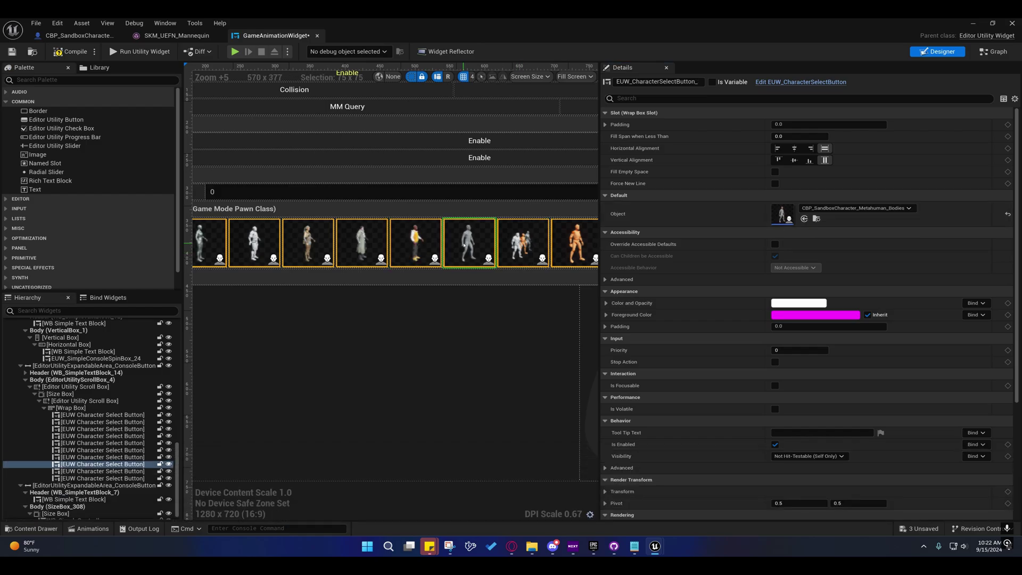
{"action": "left_click", "coordinate": [32, 528]}
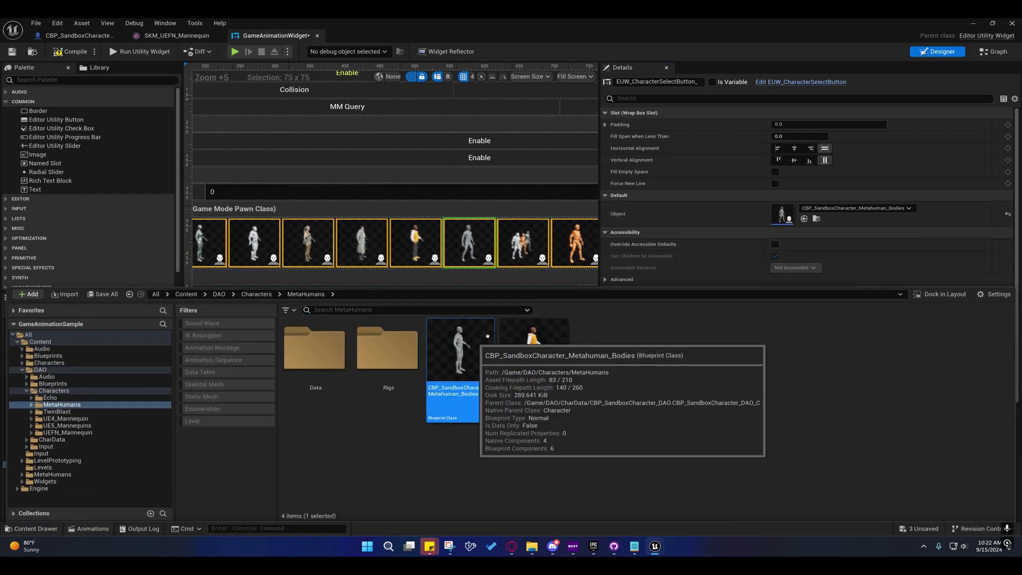
{"action": "left_click", "coordinate": [804, 218]}
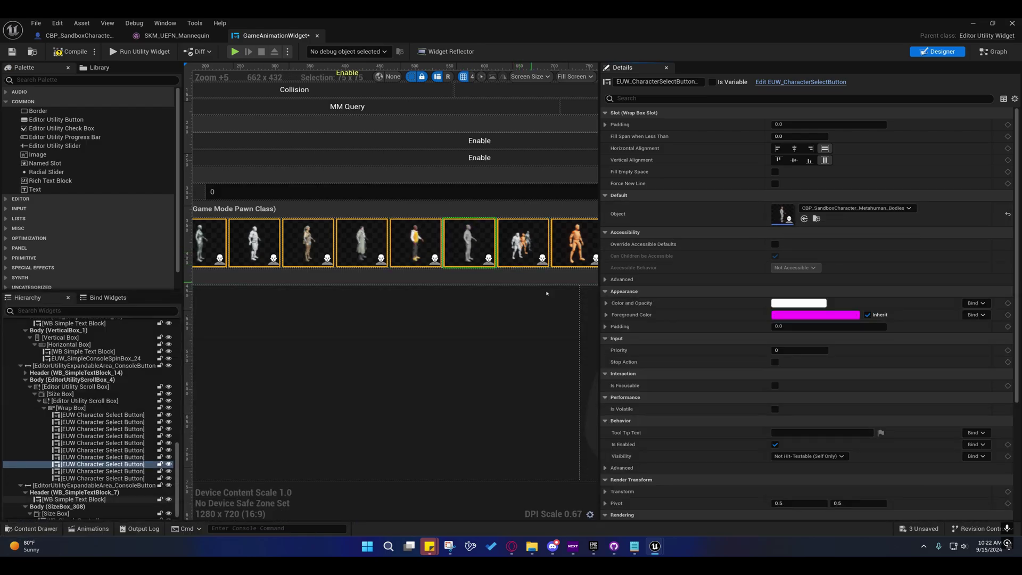
Review the row of character override buttons, compile and save the GameAnimationWidget, and return to DefaultLevel
{"action": "right_click_drag", "start_coordinate": [532, 289], "coordinate": [507, 290]}
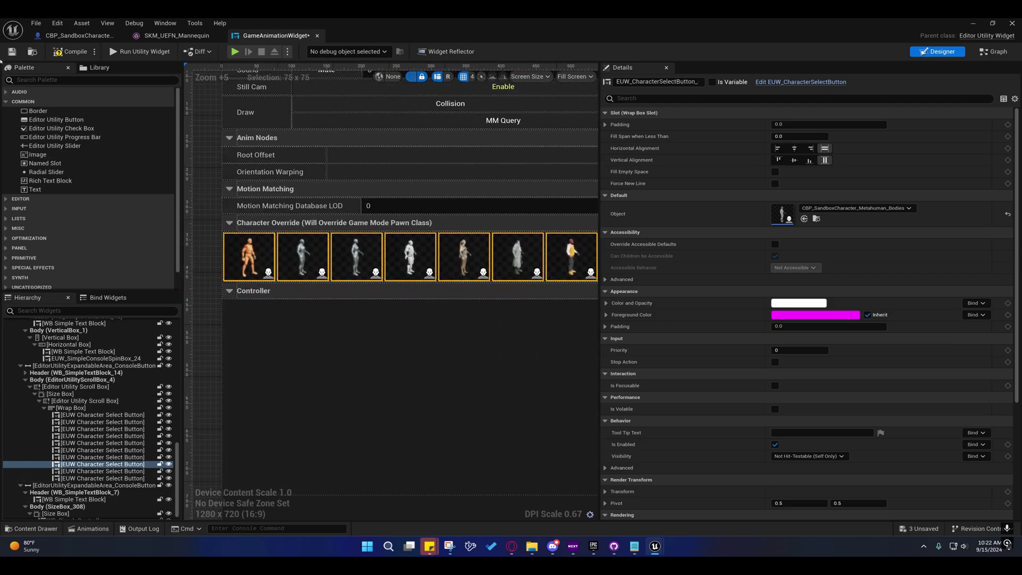
{"action": "left_click", "coordinate": [55, 53]}
{"action": "right_click_drag", "start_coordinate": [585, 276], "coordinate": [270, 268]}
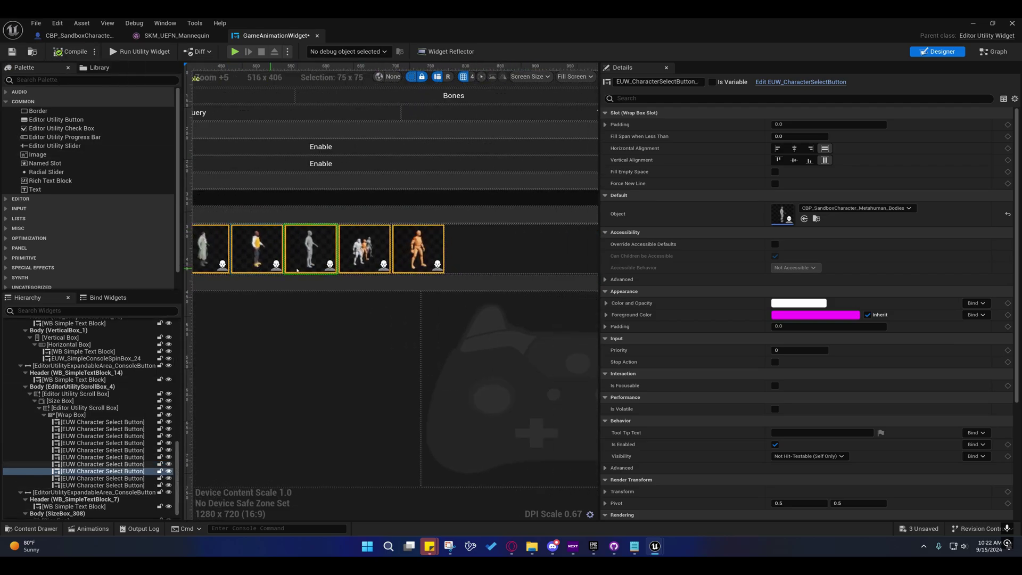
{"action": "right_click_drag", "start_coordinate": [352, 260], "coordinate": [498, 254]}
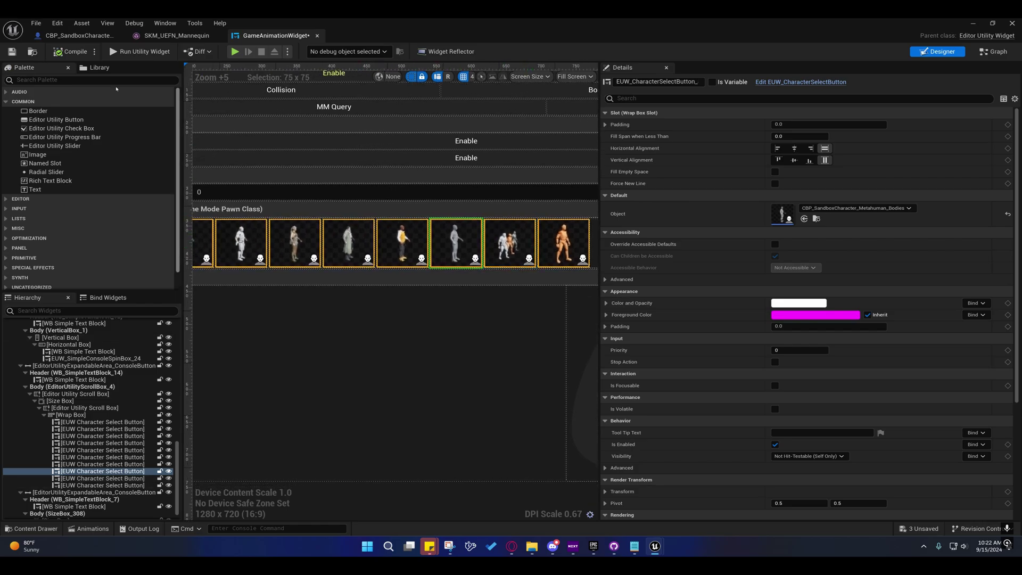
{"action": "left_click", "coordinate": [16, 54]}
{"action": "left_click", "coordinate": [978, 23]}
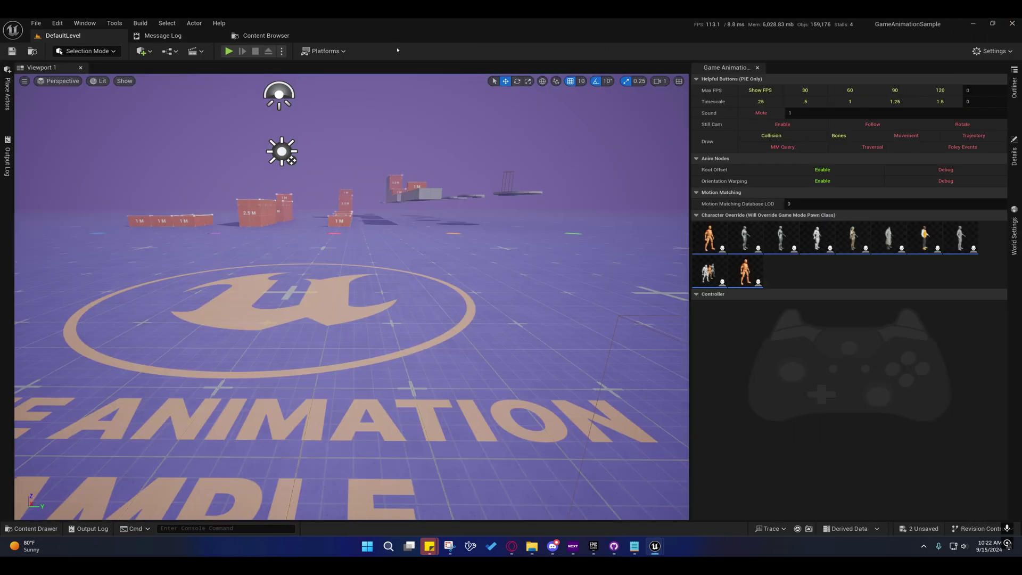
Play the level, switch the character override to Manny to test the aiming overlay, and stop playing
{"action": "left_click", "coordinate": [228, 51]}
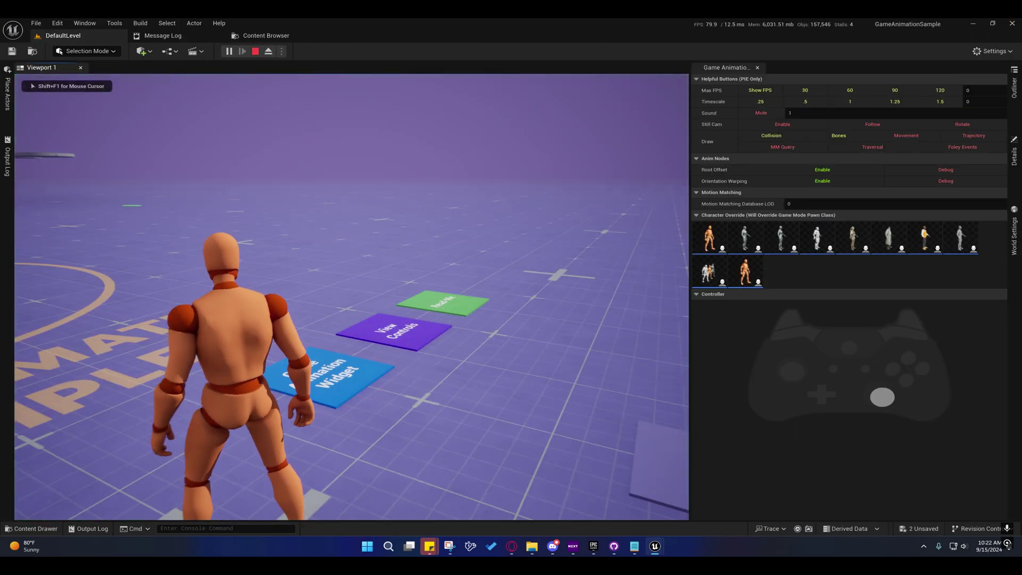
{"action": "left_click", "coordinate": [746, 238]}
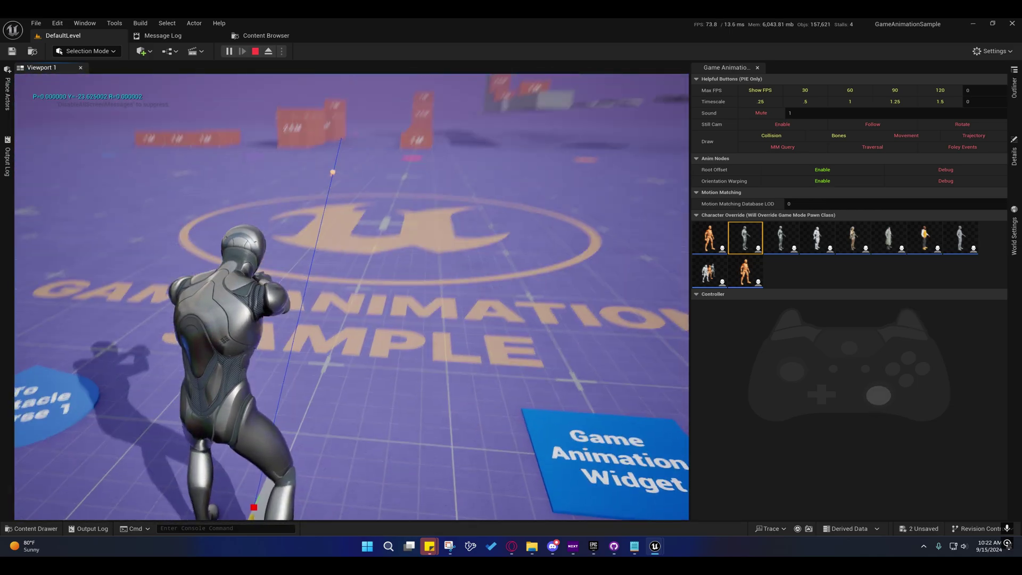
{"action": "key", "text": "Escape"}
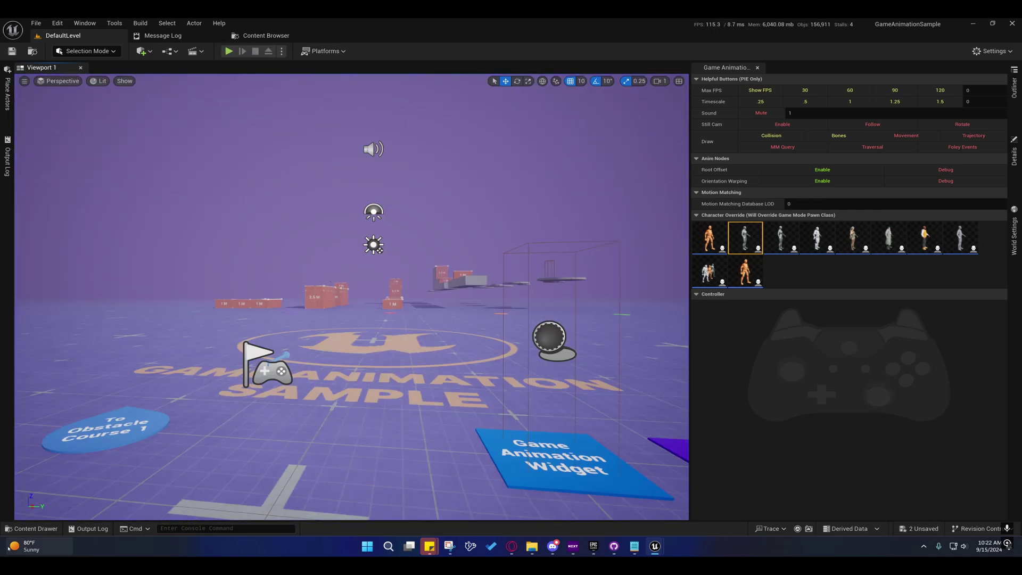
Open CBP_SandboxCharacter_Manny from DAO/Characters/UE5_Mannequins and set the Socket Name of Attach Component To Component to weapon_r
{"action": "left_click", "coordinate": [31, 529]}
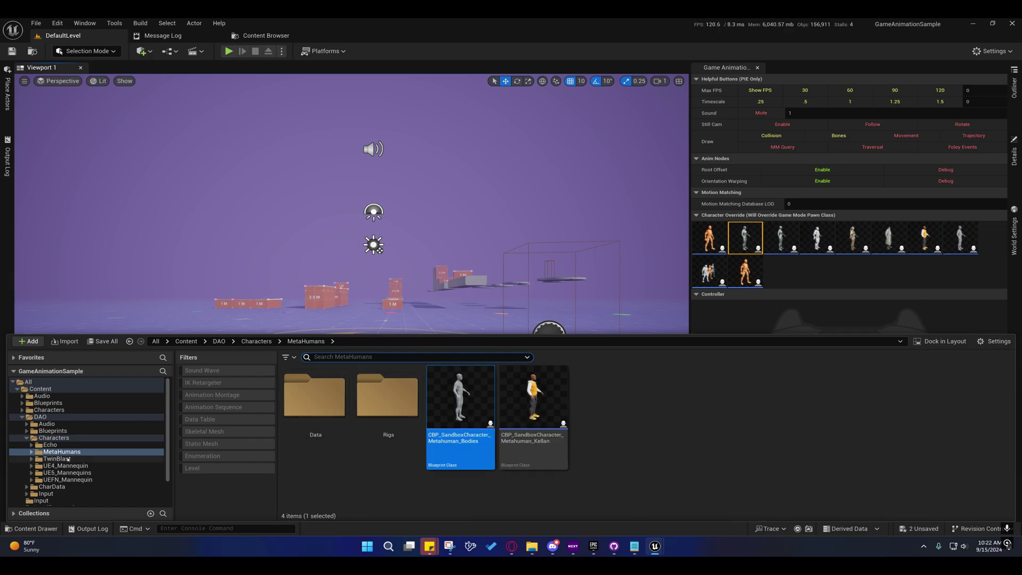
{"action": "left_click", "coordinate": [61, 473]}
{"action": "double_click", "coordinate": [460, 405]}
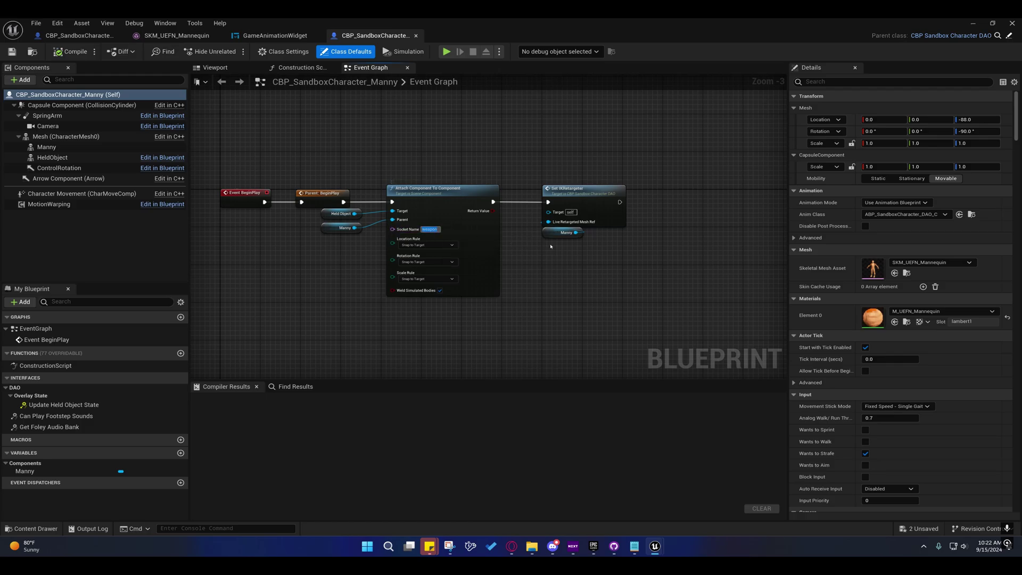
{"action": "type", "text": "_r"}
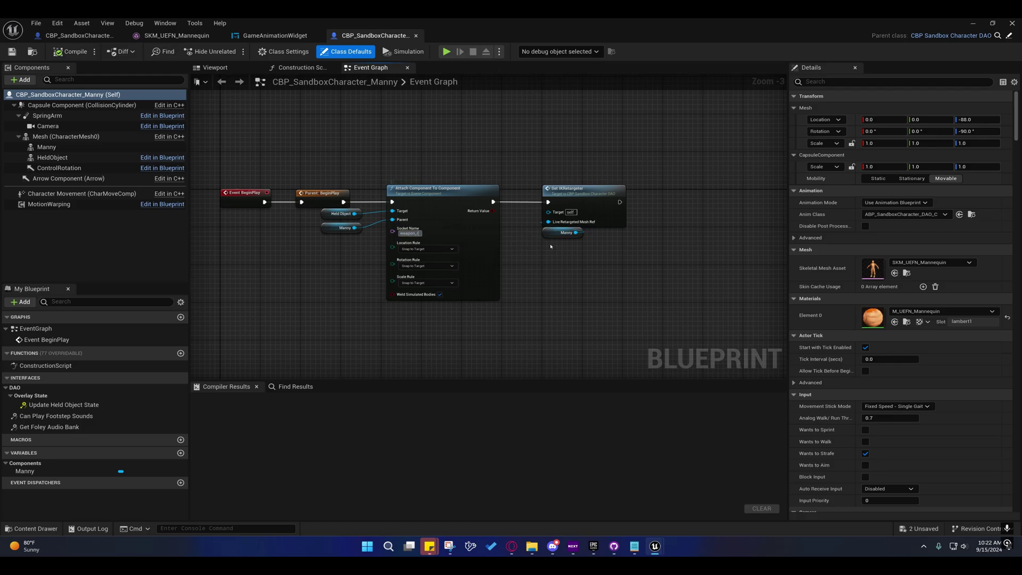
{"action": "right_click_drag", "start_coordinate": [520, 244], "coordinate": [556, 258]}
Add a socket named weapon_r to the hand_r bone in the Manny component's SKM_Manny_Simple mesh, and save it
{"action": "left_click", "coordinate": [46, 147]}
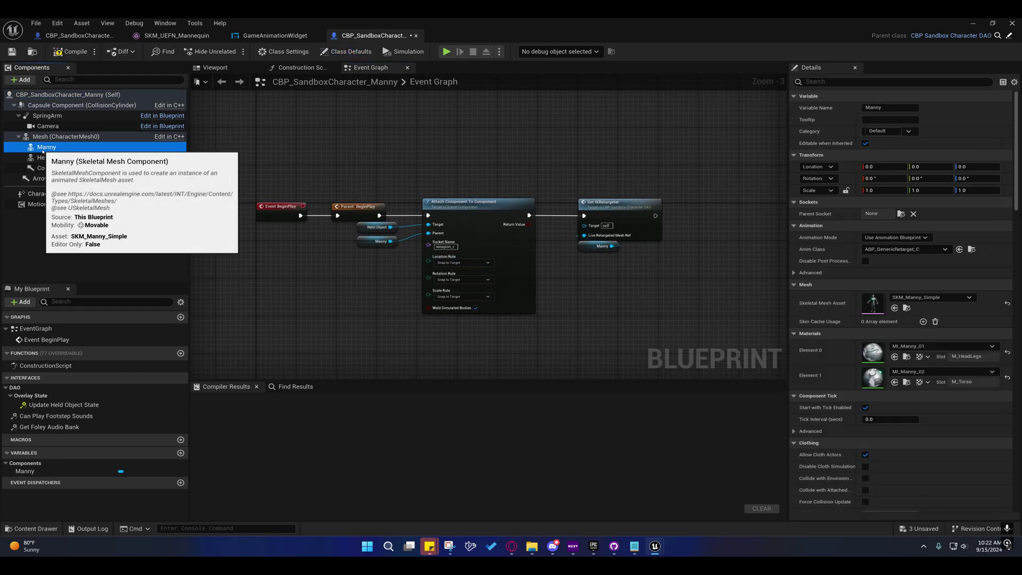
{"action": "double_click", "coordinate": [873, 302]}
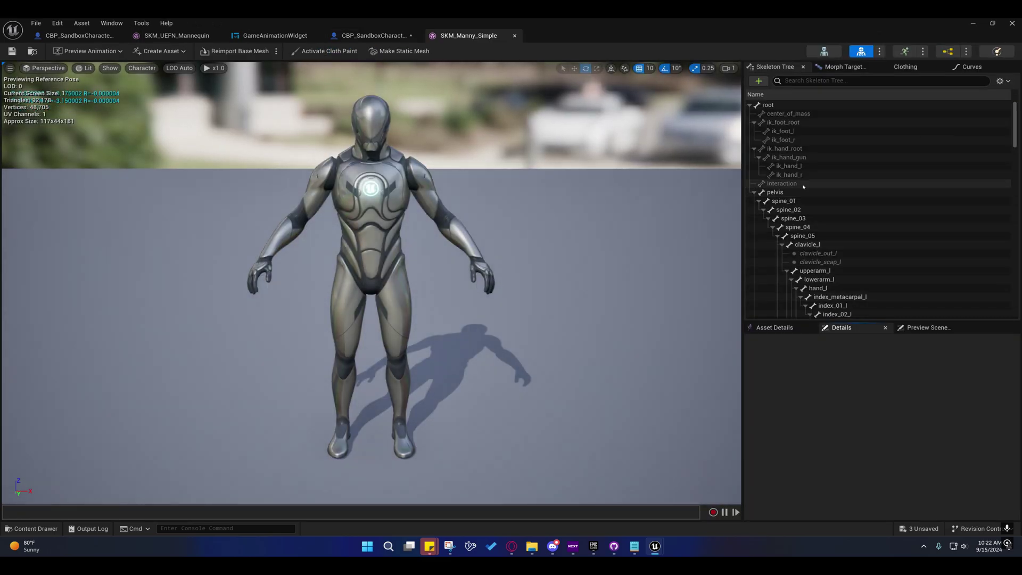
{"action": "scroll", "coordinate": [833, 198], "scroll_direction": "down", "scroll_amount": 10}
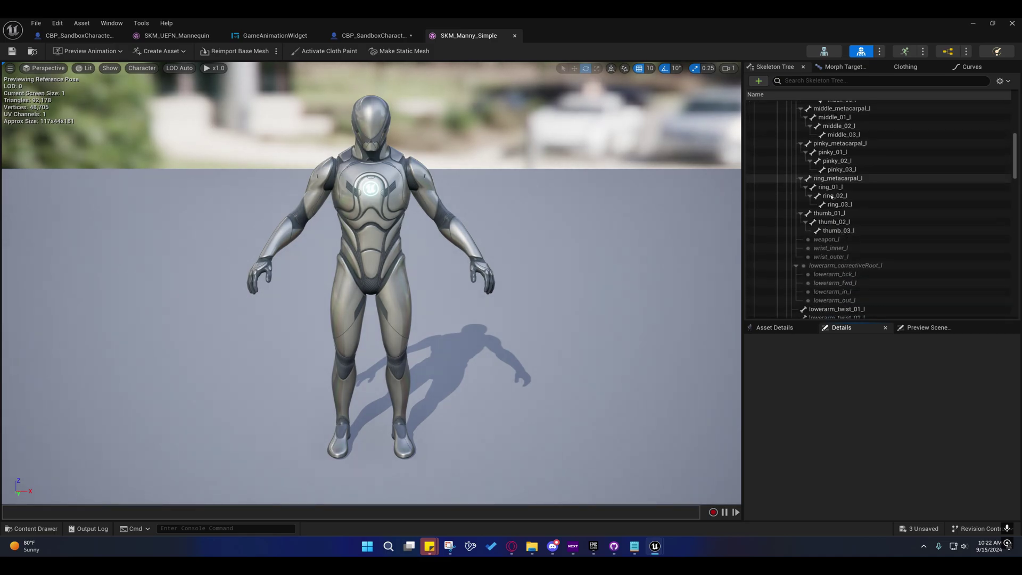
{"action": "scroll", "coordinate": [830, 195], "scroll_direction": "down", "scroll_amount": 5}
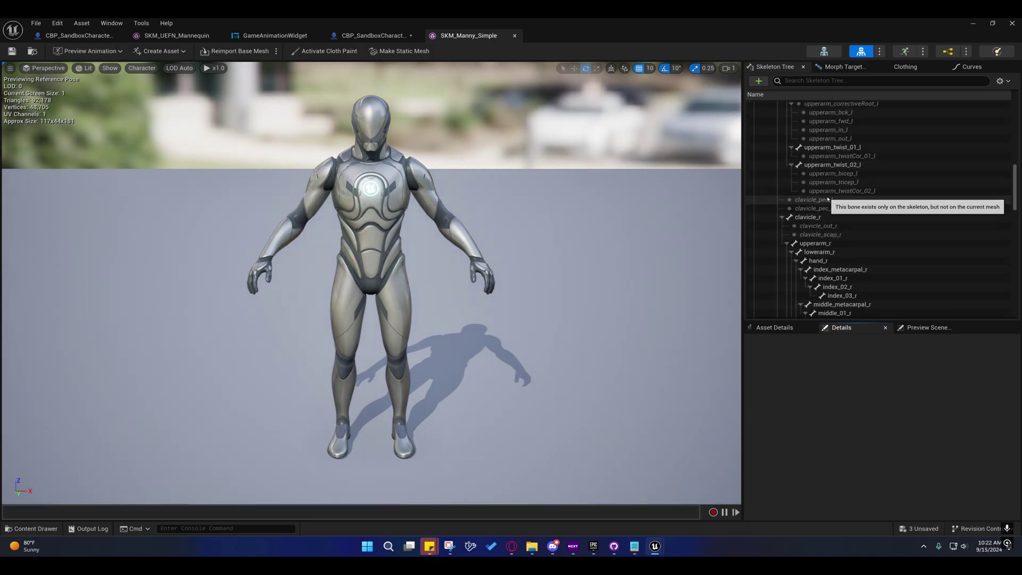
{"action": "right_click", "coordinate": [815, 260]}
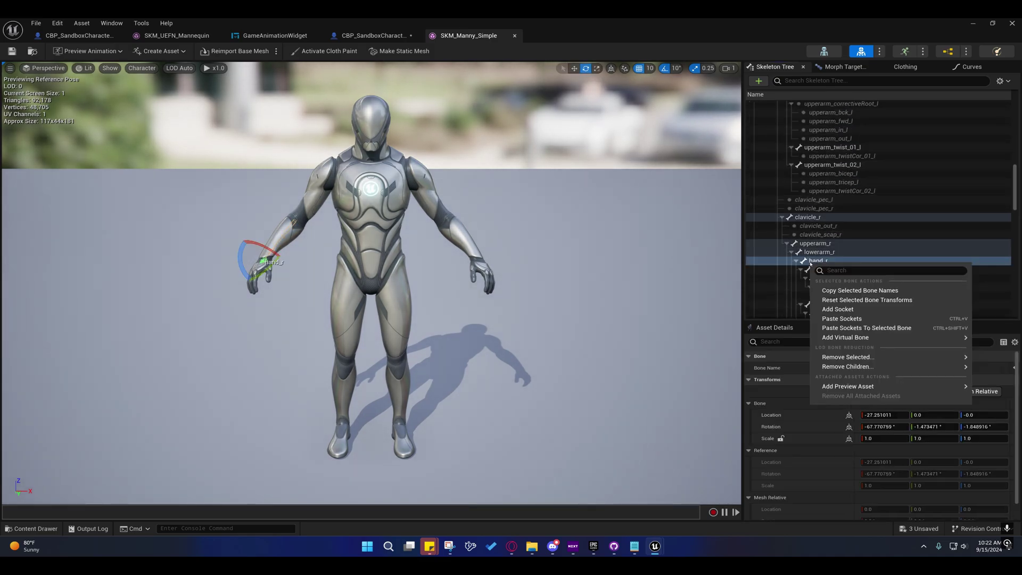
{"action": "left_click", "coordinate": [841, 309]}
{"action": "left_click", "coordinate": [831, 270]}
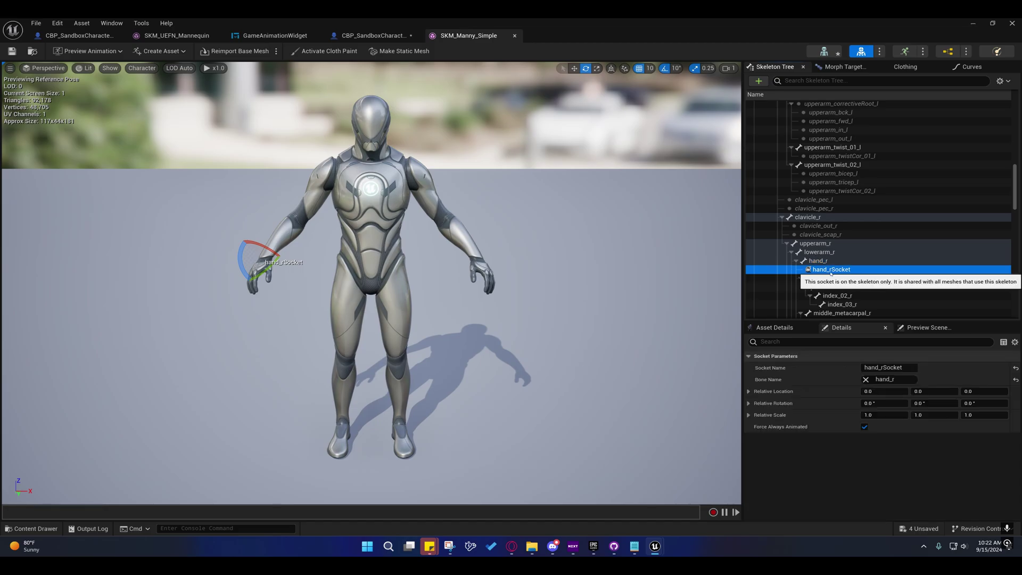
{"action": "double_click", "coordinate": [832, 270]}
{"action": "type", "text": "weapon_r"}
{"action": "key", "text": "Return"}
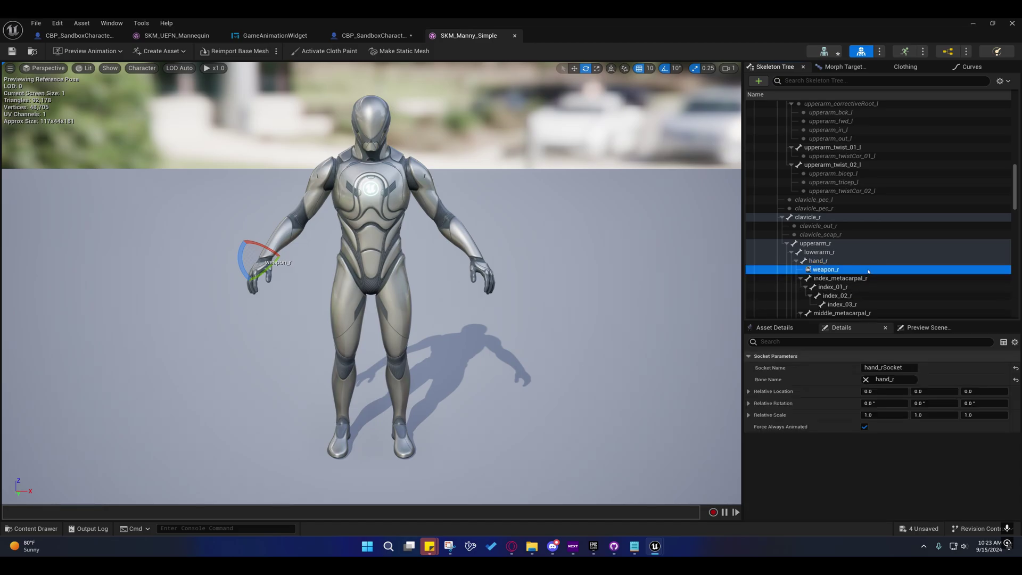
{"action": "left_click", "coordinate": [11, 51]}
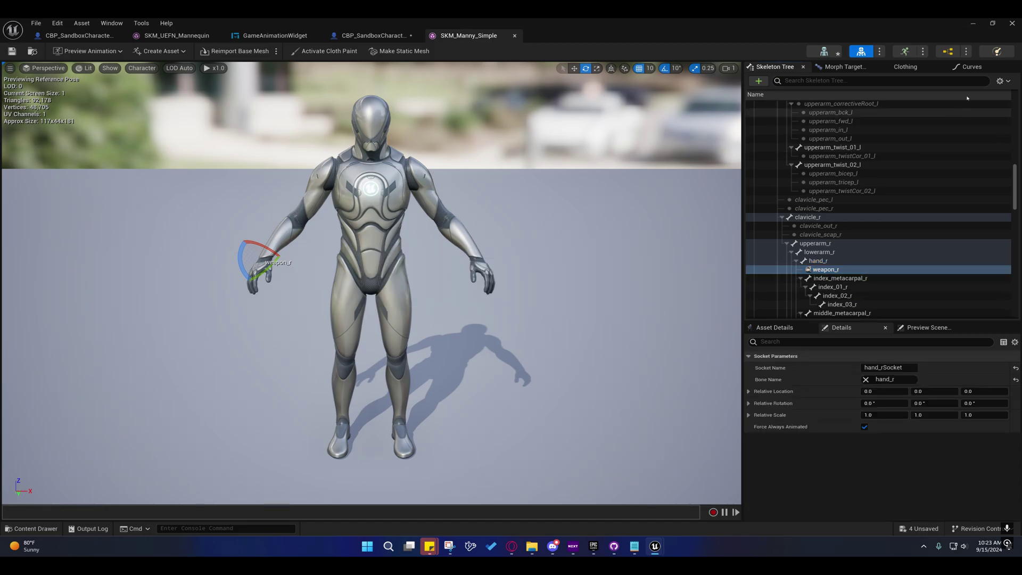
Play DefaultLevel with the Manny override and place the SKM_Manny_Simple editor window beside the running viewport
{"action": "left_click", "coordinate": [973, 23]}
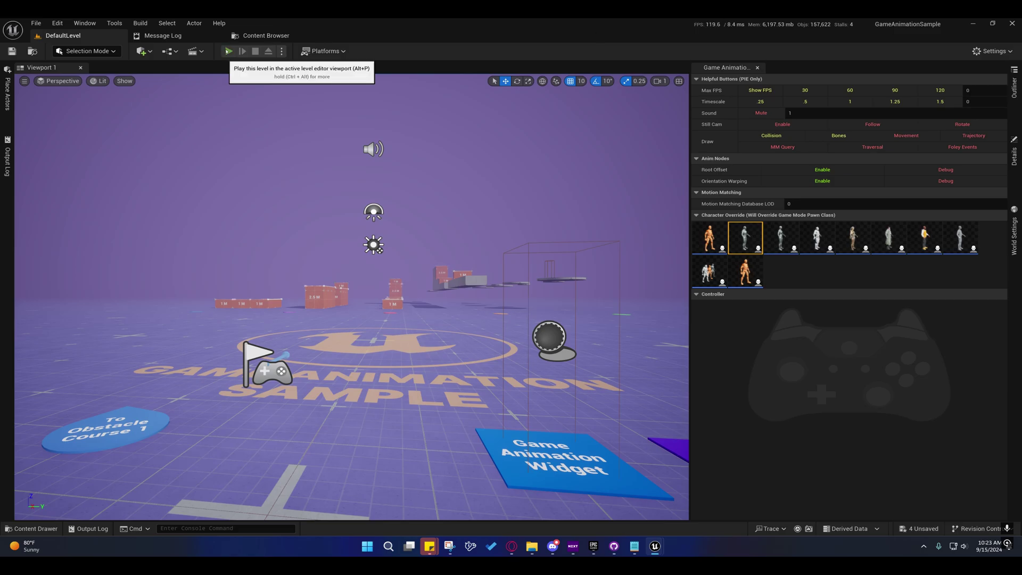
{"action": "left_click", "coordinate": [228, 50]}
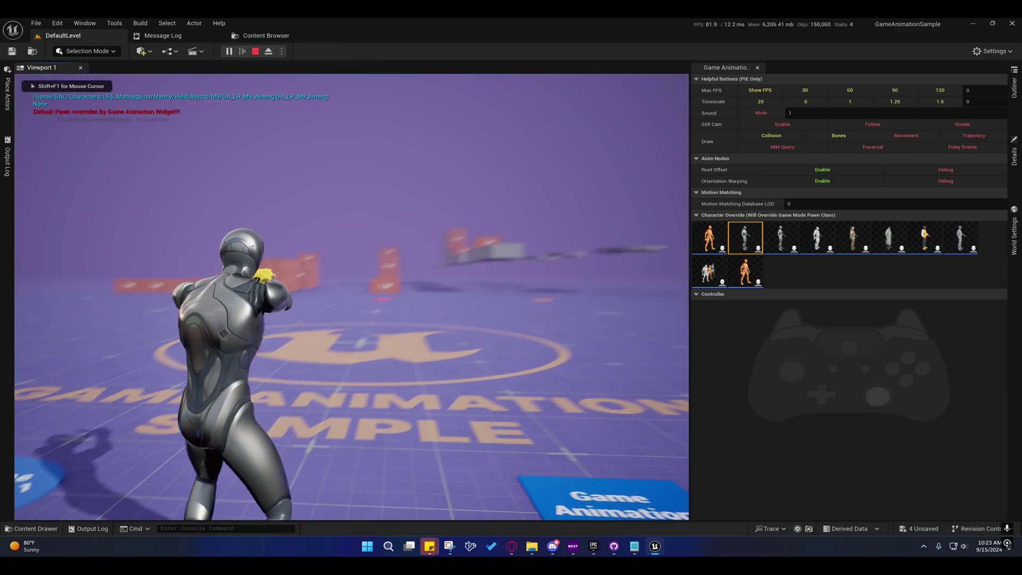
{"action": "key", "text": "shift+F1"}
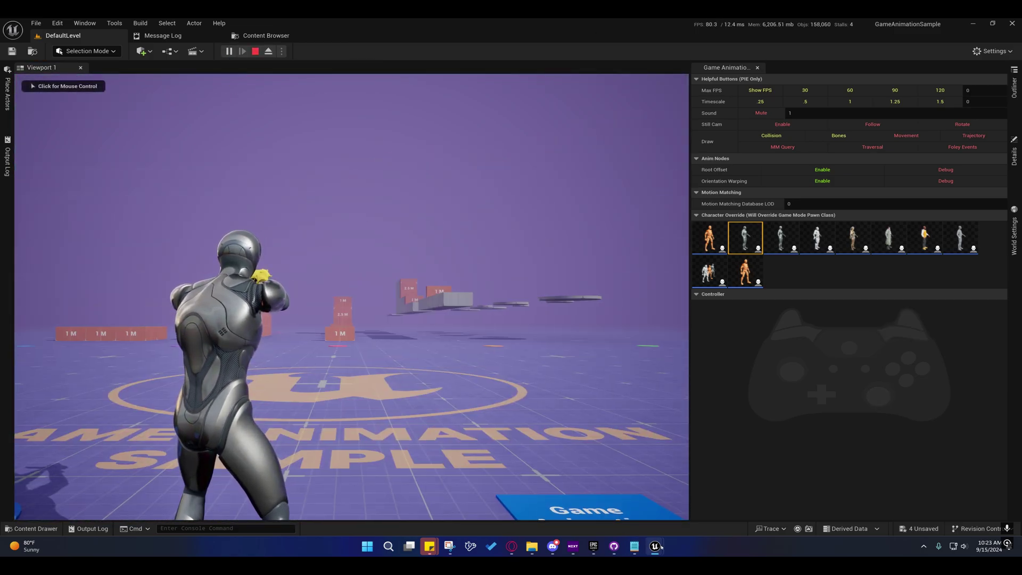
{"action": "mouse_move", "coordinate": [655, 546]}
{"action": "left_click", "coordinate": [810, 507]}
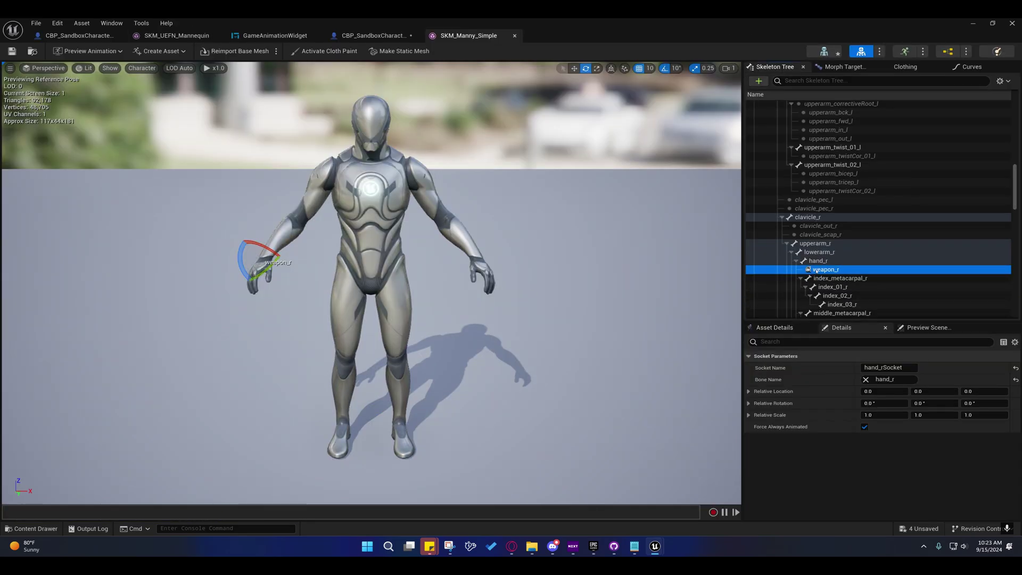
{"action": "left_click_drag", "start_coordinate": [463, 27], "coordinate": [707, 56]}
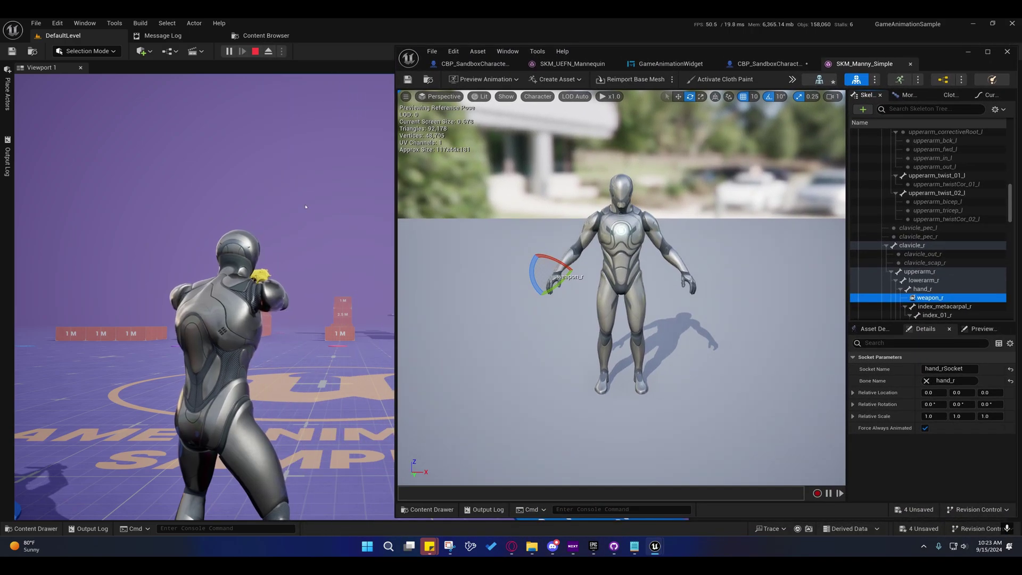
Eject from the pawn and fit the pistol to Manny's hand by rotating weapon_r about 90° and relocating it to about -7.59, 3.04, 0.66
{"action": "left_click", "coordinate": [268, 52]}
{"action": "key", "text": "d"}
{"action": "right_click_drag", "start_coordinate": [224, 266], "coordinate": [176, 341]}
{"action": "key", "text": "a"}
{"action": "key", "text": "w"}
{"action": "key", "text": "e"}
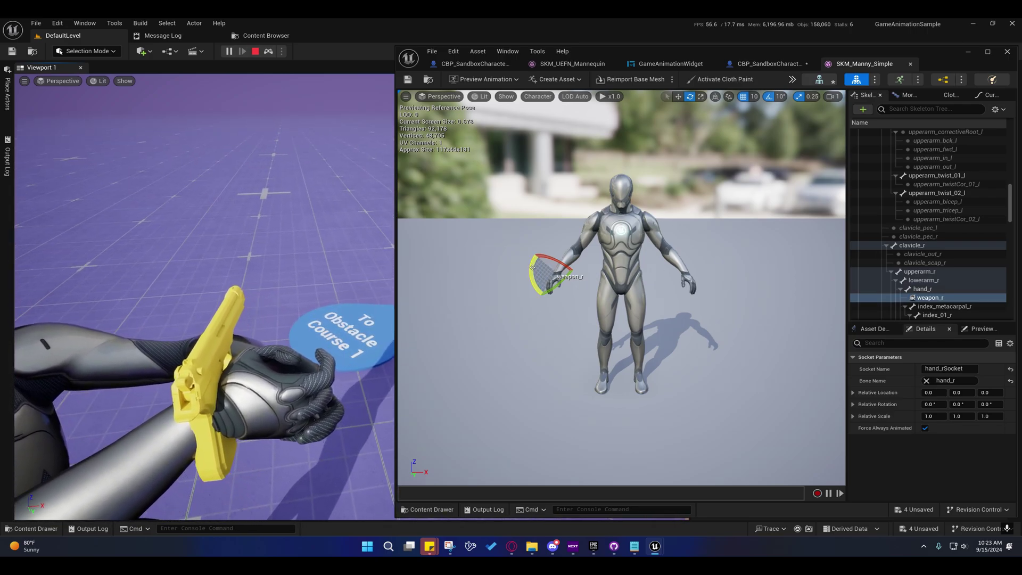
{"action": "left_click_drag", "start_coordinate": [532, 268], "coordinate": [532, 269]}
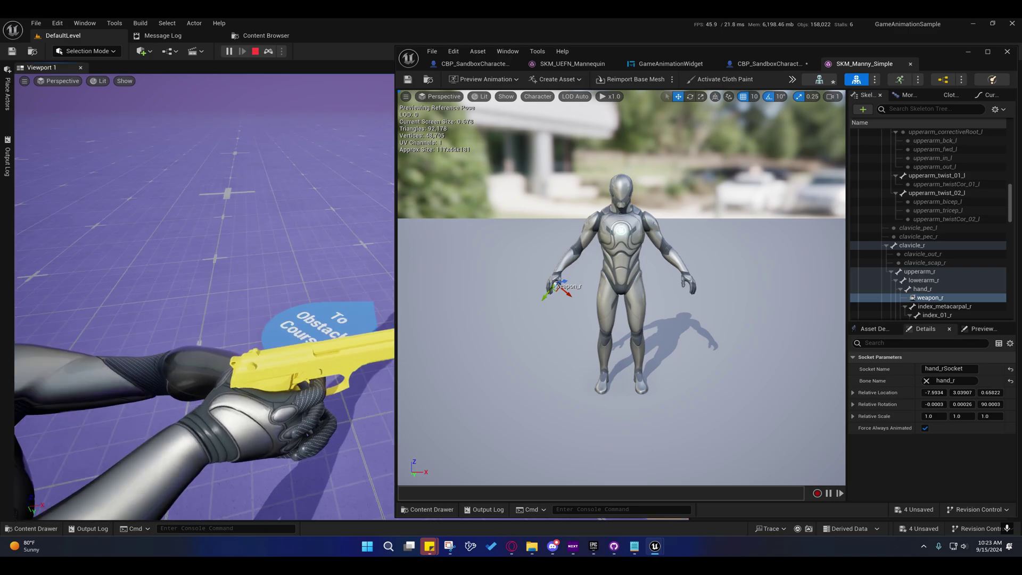
Fine-tune the weapon_r socket's relative location to about 1.82 on Z, checking the pistol's fit in the hand
{"action": "key", "text": "a"}
{"action": "right_click_drag", "start_coordinate": [565, 279], "coordinate": [585, 285]}
{"action": "scroll", "coordinate": [565, 279], "scroll_direction": "down", "scroll_amount": 1}
{"action": "key", "text": "w"}
{"action": "key", "text": "w"}
{"action": "scroll", "coordinate": [538, 281], "scroll_direction": "down", "scroll_amount": 1}
{"action": "left_click_drag", "start_coordinate": [617, 280], "coordinate": [623, 279]}
{"action": "left_click", "coordinate": [372, 291]}
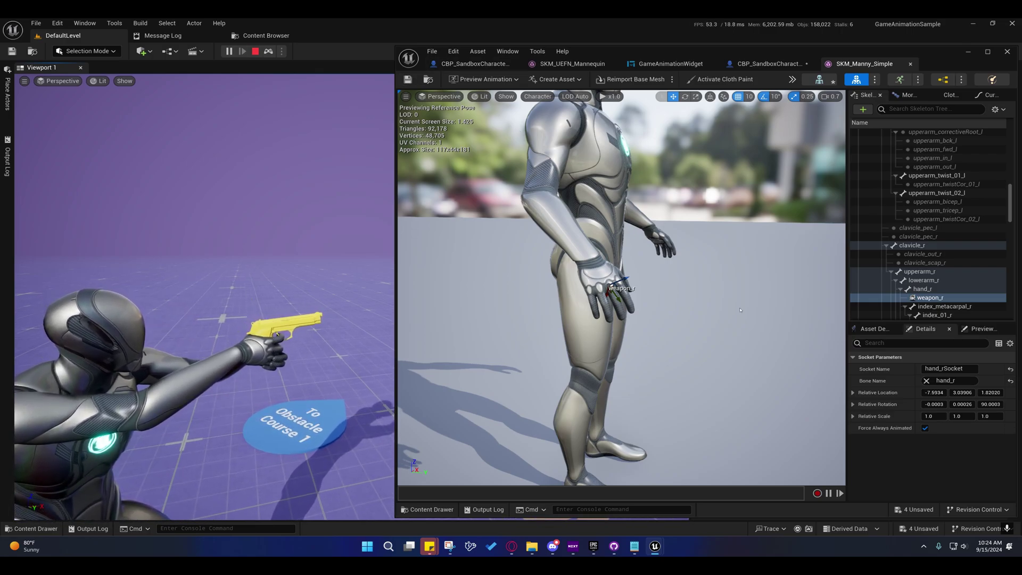
Show the class defaults of CBP_SandboxCharacter_Manny with all property categories collapsed
{"action": "left_click", "coordinate": [771, 64]}
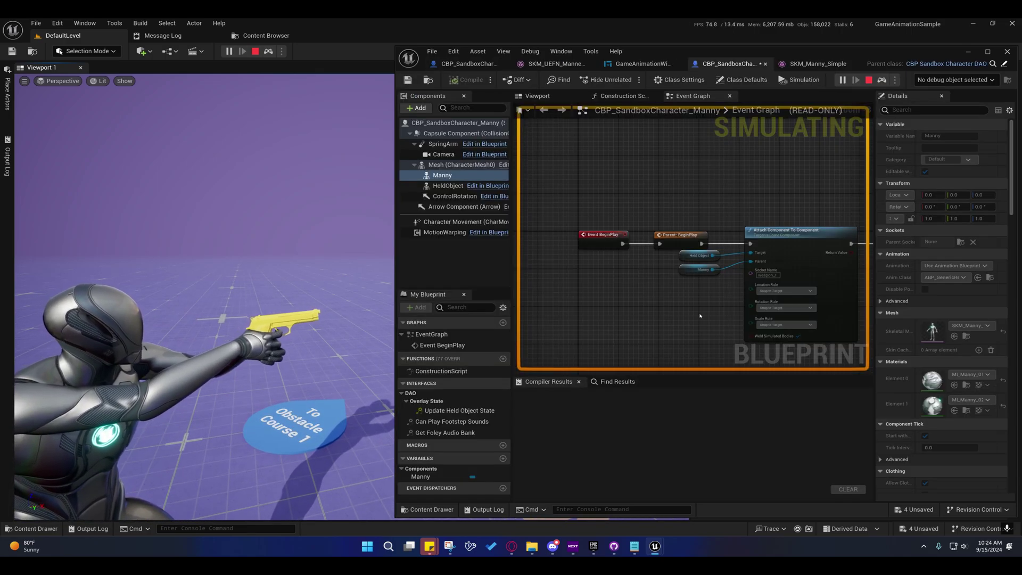
{"action": "left_click", "coordinate": [680, 80]}
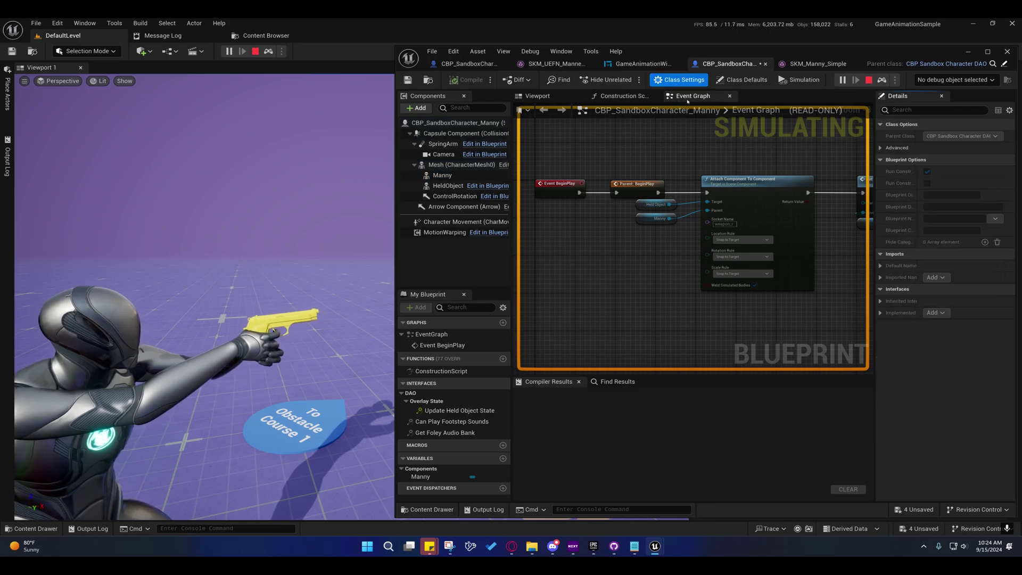
{"action": "left_click", "coordinate": [739, 80]}
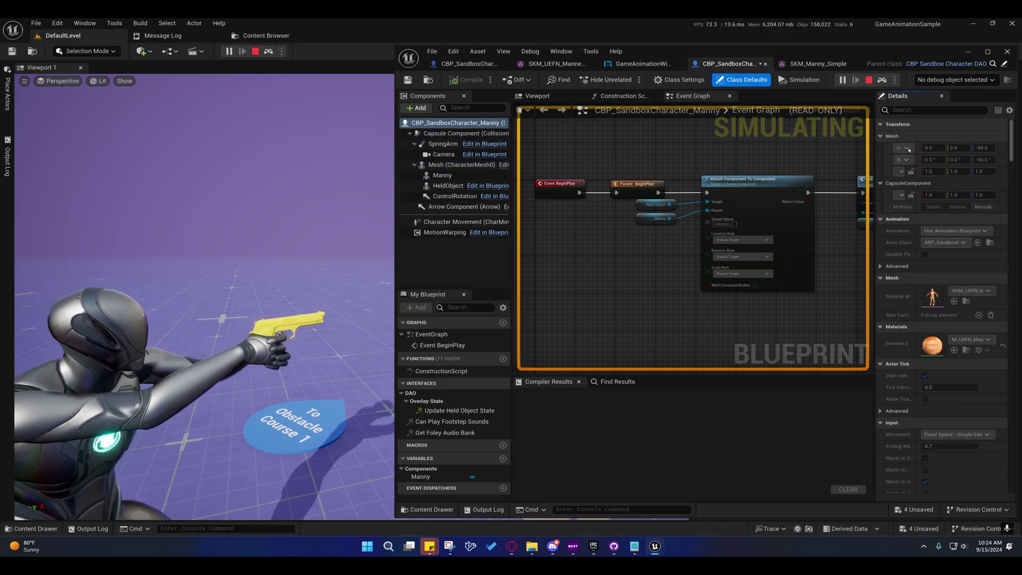
{"action": "scroll", "coordinate": [975, 171], "scroll_direction": "down", "scroll_amount": 2}
{"action": "left_click", "coordinate": [1010, 110]}
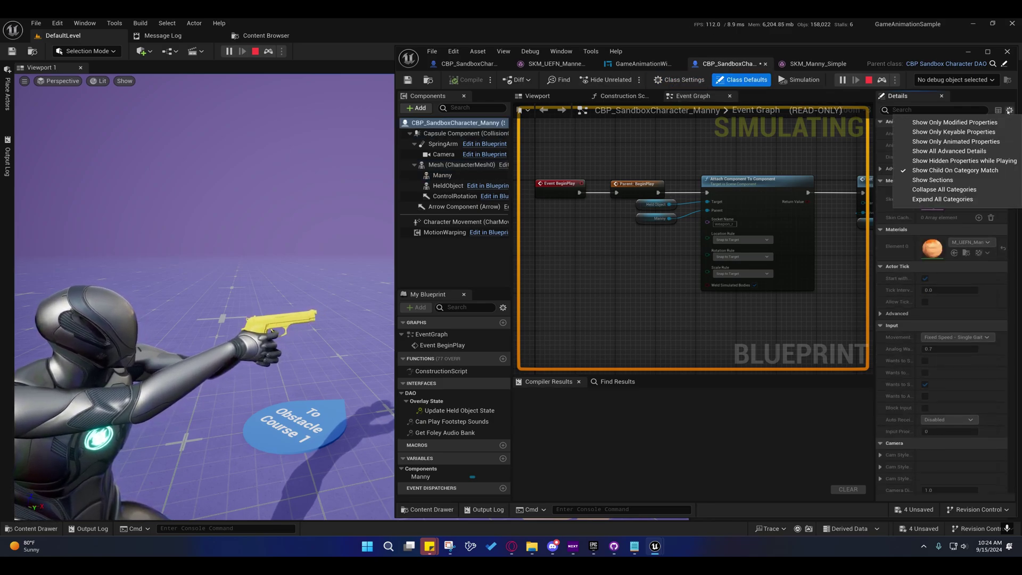
{"action": "left_click", "coordinate": [929, 191]}
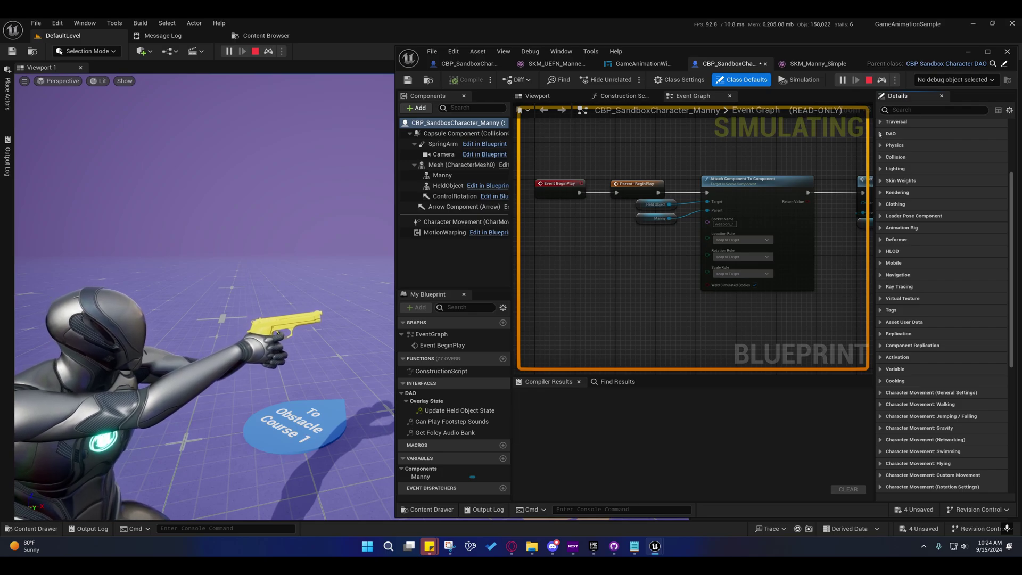
Examine the DAO Live Retargeting held object settings, expanding the Pistol and Rifle state entries and the pistol's value members
{"action": "left_click", "coordinate": [881, 134]}
{"action": "left_click", "coordinate": [891, 205]}
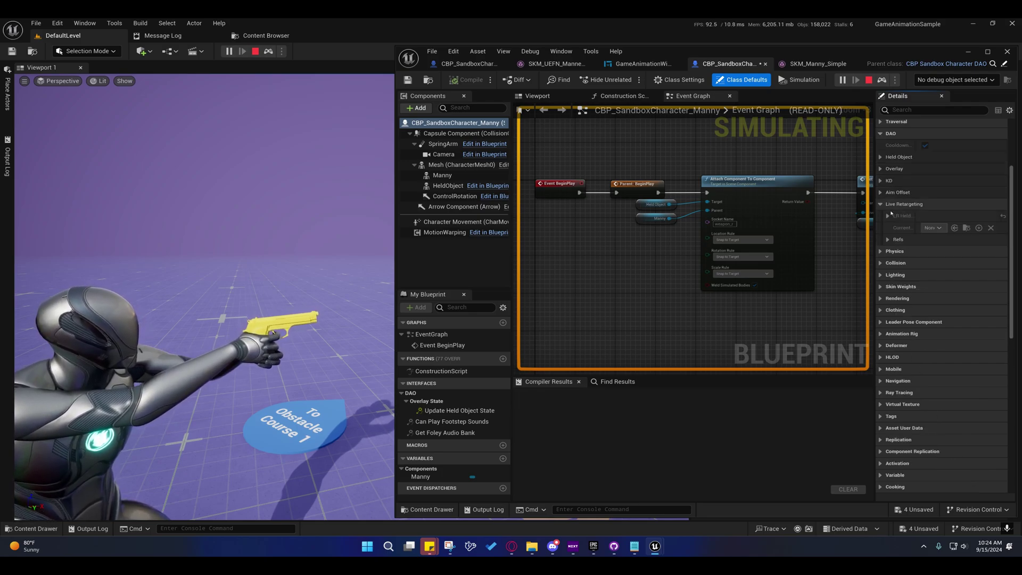
{"action": "left_click", "coordinate": [888, 215]}
{"action": "left_click", "coordinate": [895, 227]}
{"action": "left_click", "coordinate": [903, 240]}
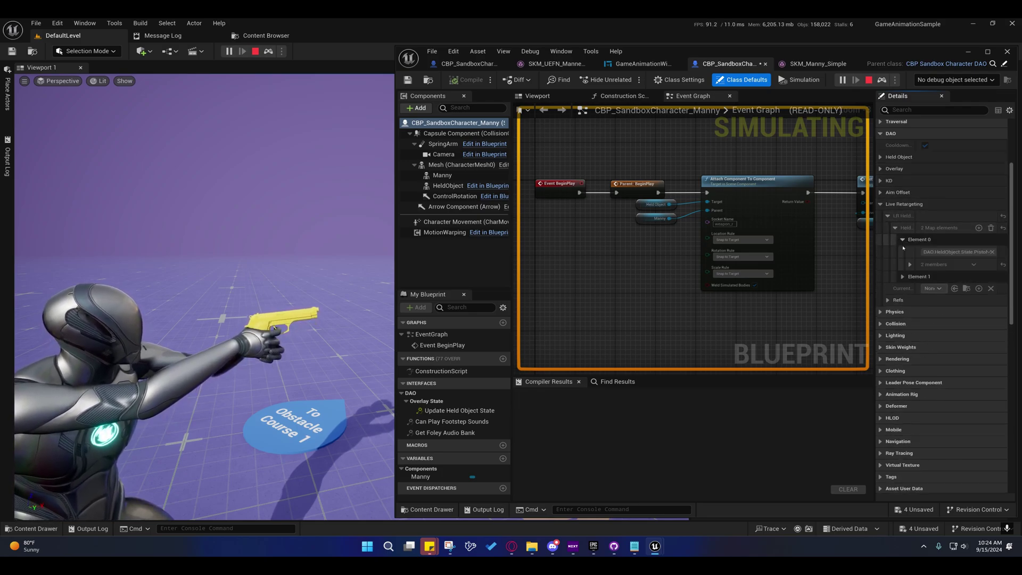
{"action": "left_click", "coordinate": [903, 277]}
{"action": "left_click", "coordinate": [910, 265]}
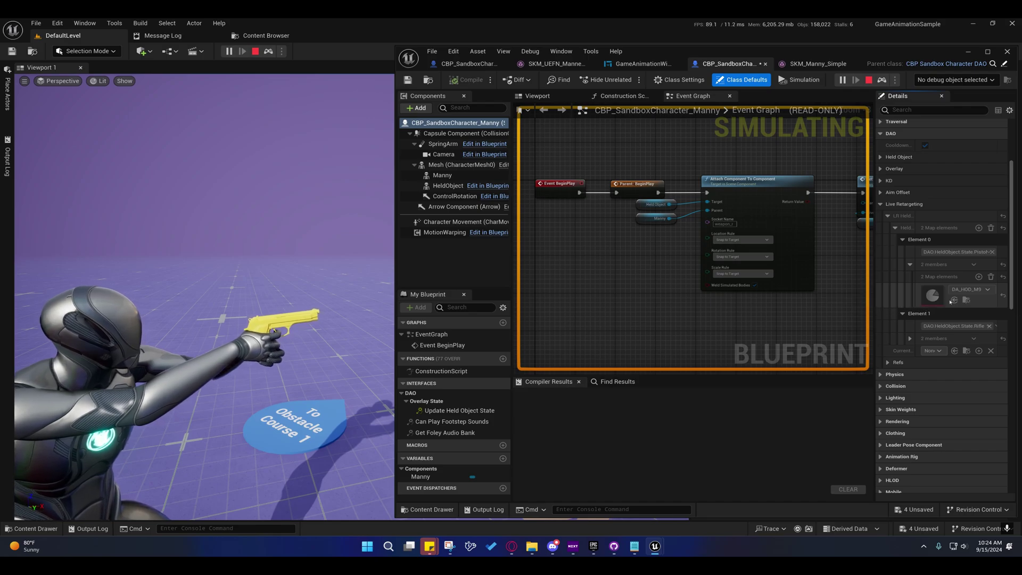
Stop the simulation, inspect the Socket Offset in DA_HOD_M9, and close that asset and SKM_Manny_Simple
{"action": "left_click", "coordinate": [987, 52]}
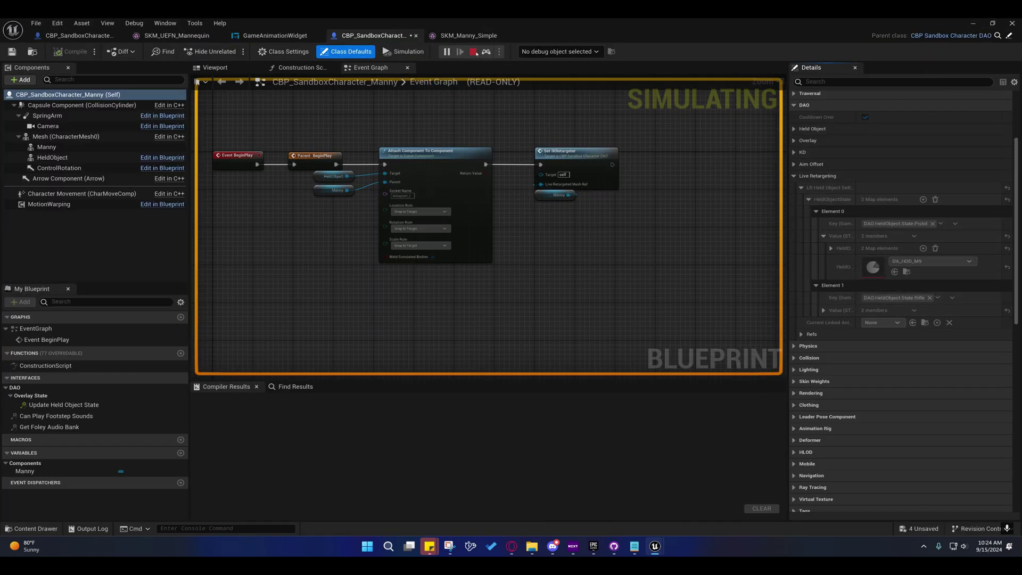
{"action": "left_click", "coordinate": [473, 52]}
{"action": "double_click", "coordinate": [873, 265]}
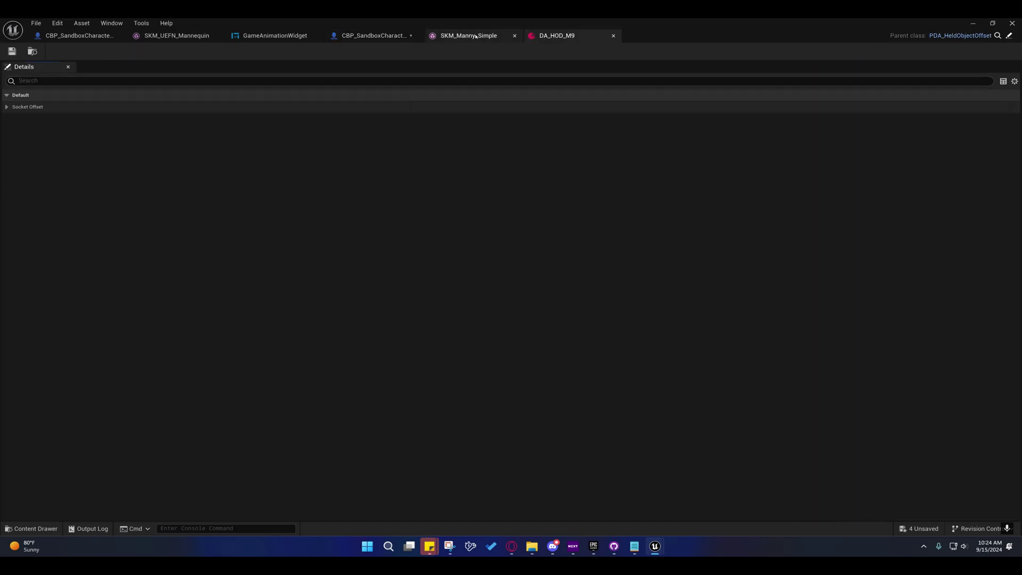
{"action": "left_click", "coordinate": [6, 106]}
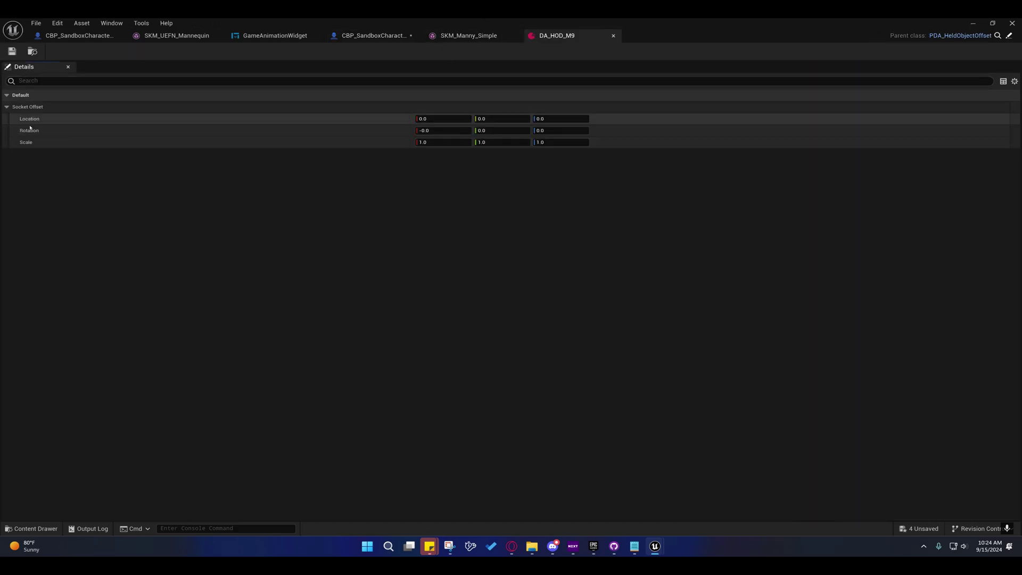
{"action": "left_click", "coordinate": [613, 35]}
{"action": "left_click", "coordinate": [515, 36]}
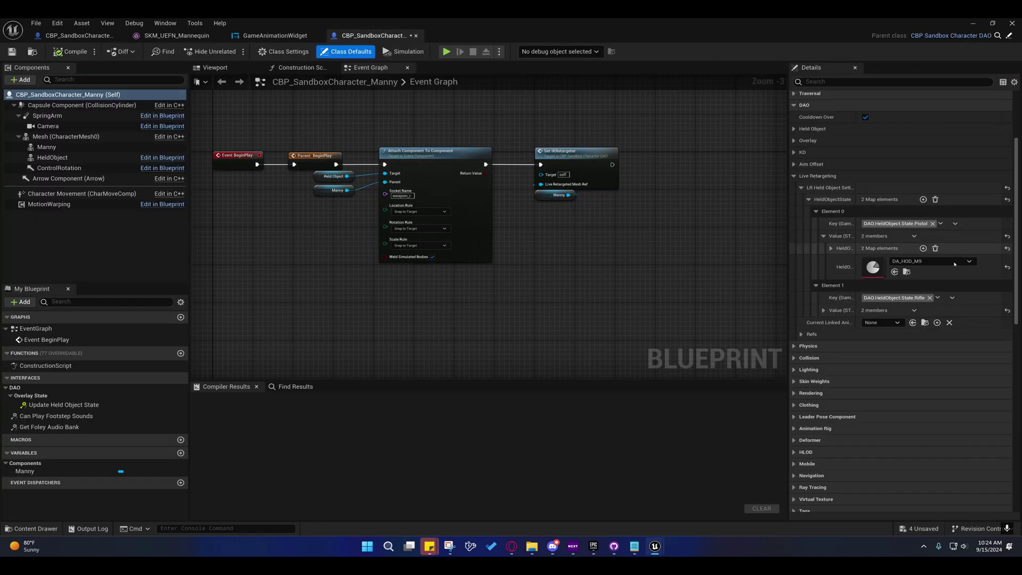
Expand the pistol's Aim and Ready stance entries and open DA_LR_M9_Aiming to examine the Right Arm IK settings
{"action": "left_click", "coordinate": [831, 249]}
{"action": "left_click", "coordinate": [837, 261]}
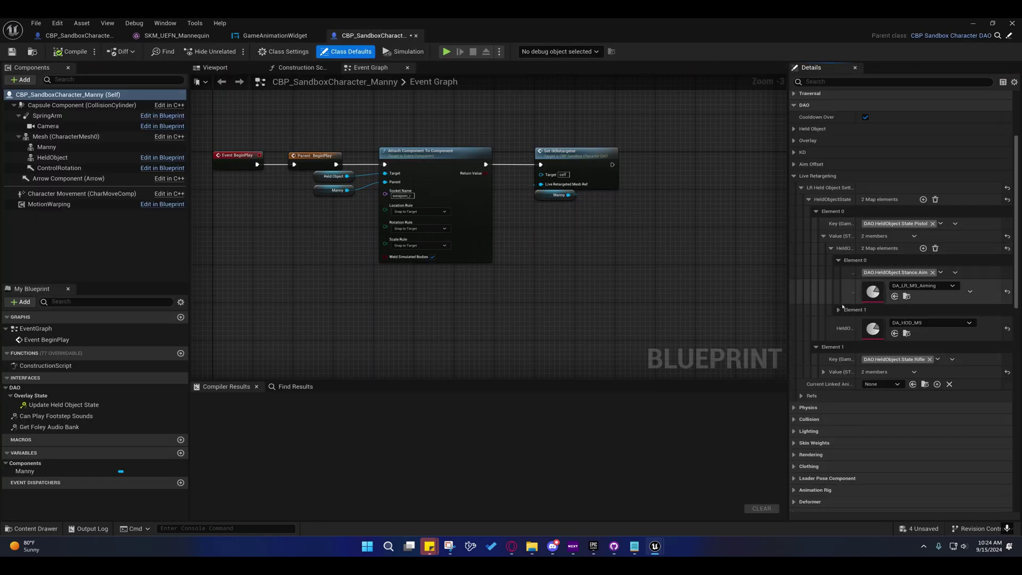
{"action": "left_click", "coordinate": [838, 310]}
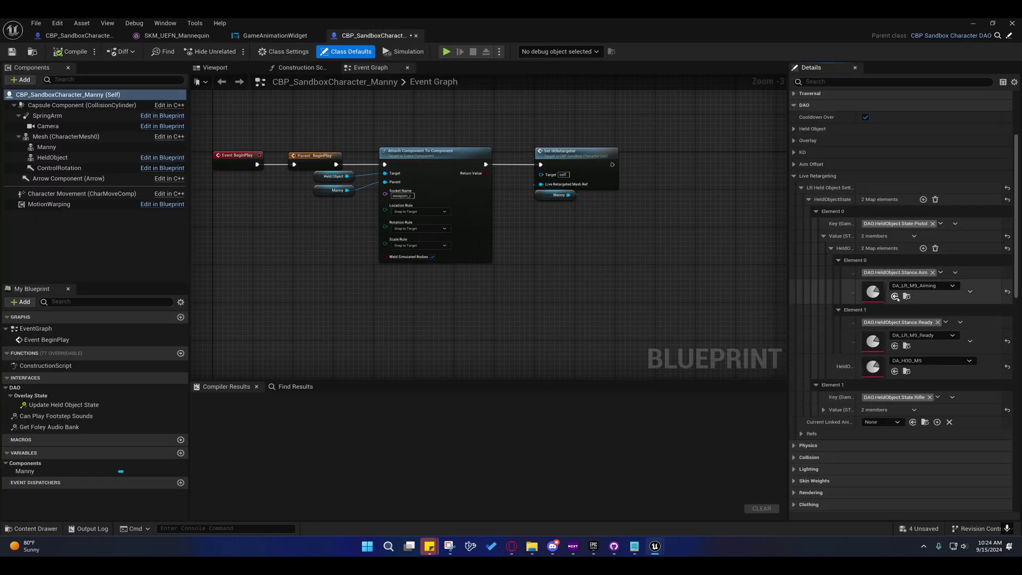
{"action": "double_click", "coordinate": [873, 291]}
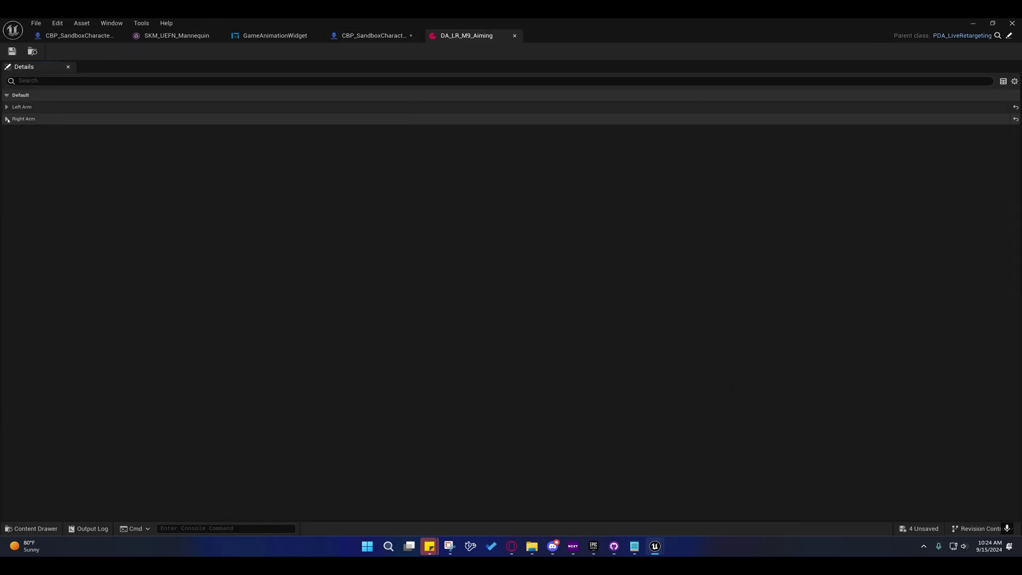
{"action": "left_click", "coordinate": [14, 142]}
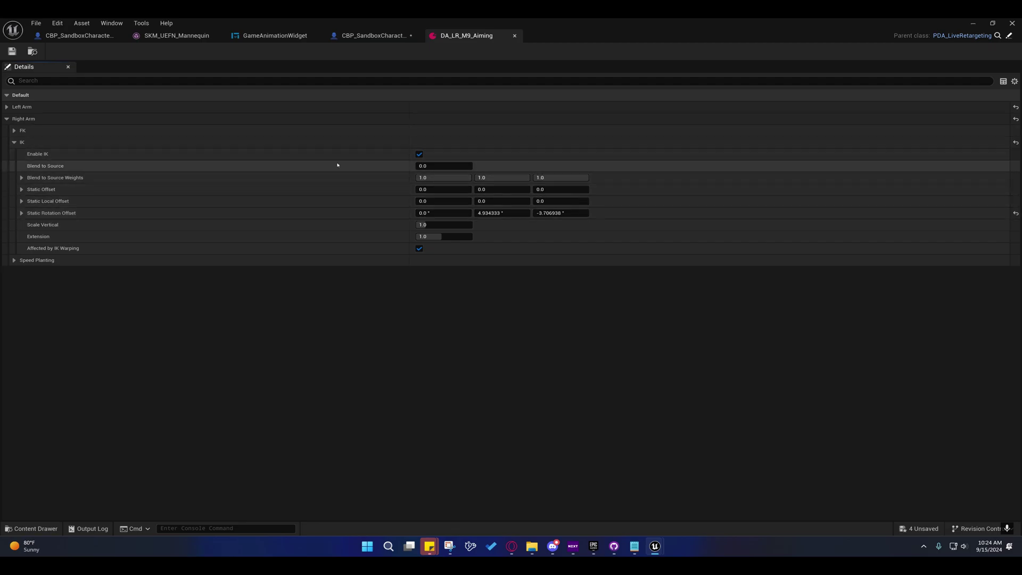
Play the default level and aim the pistol with Manny to check the aiming pose
{"action": "left_click", "coordinate": [979, 24]}
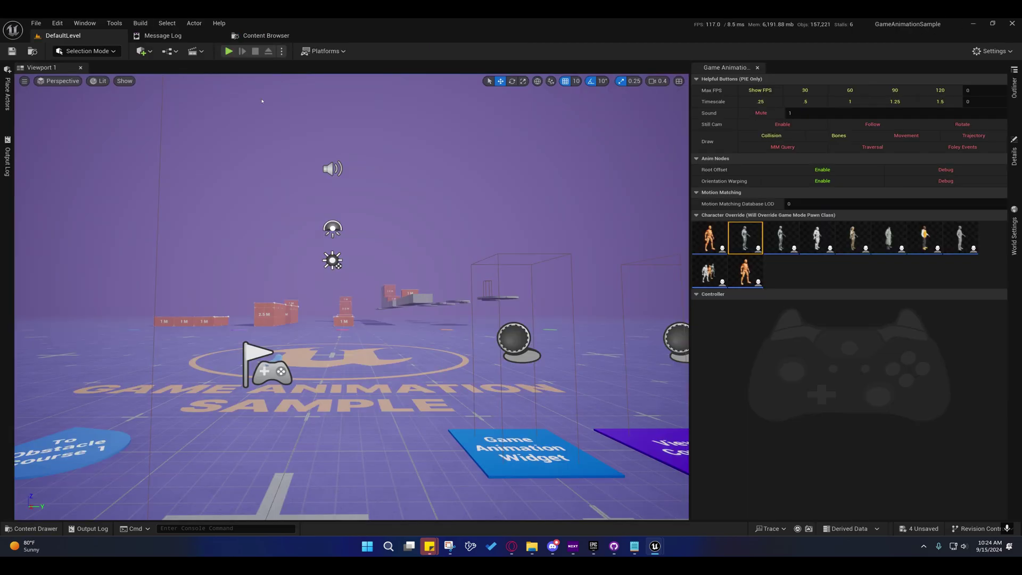
{"action": "left_click", "coordinate": [234, 52]}
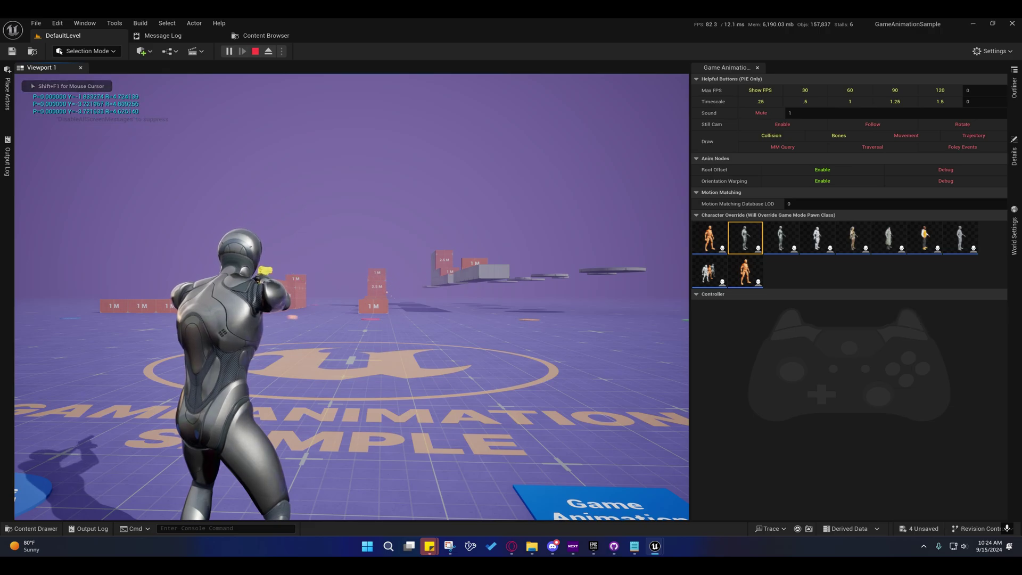
{"action": "key", "text": "shift+F1"}
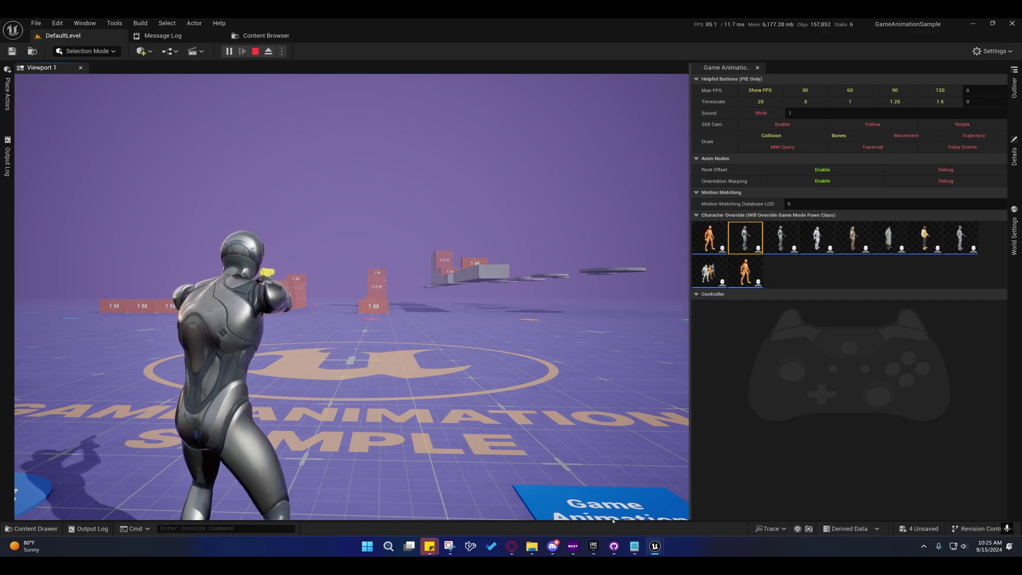
Return to DA_LR_M9_Aiming and locate the asset in Manny's HeldObjects M9 folder
{"action": "mouse_move", "coordinate": [655, 547]}
{"action": "left_click", "coordinate": [804, 497]}
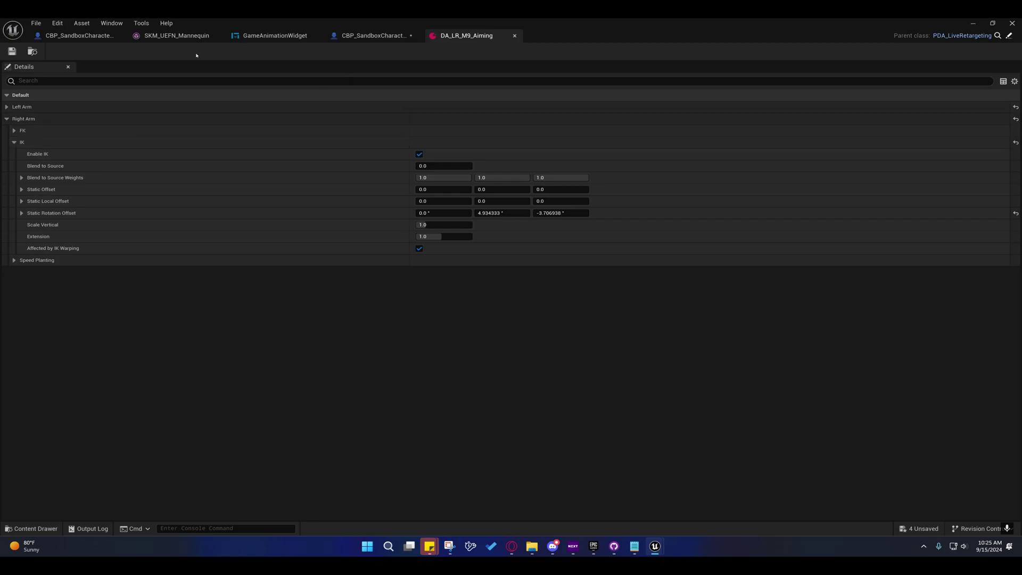
{"action": "left_click", "coordinate": [32, 51]}
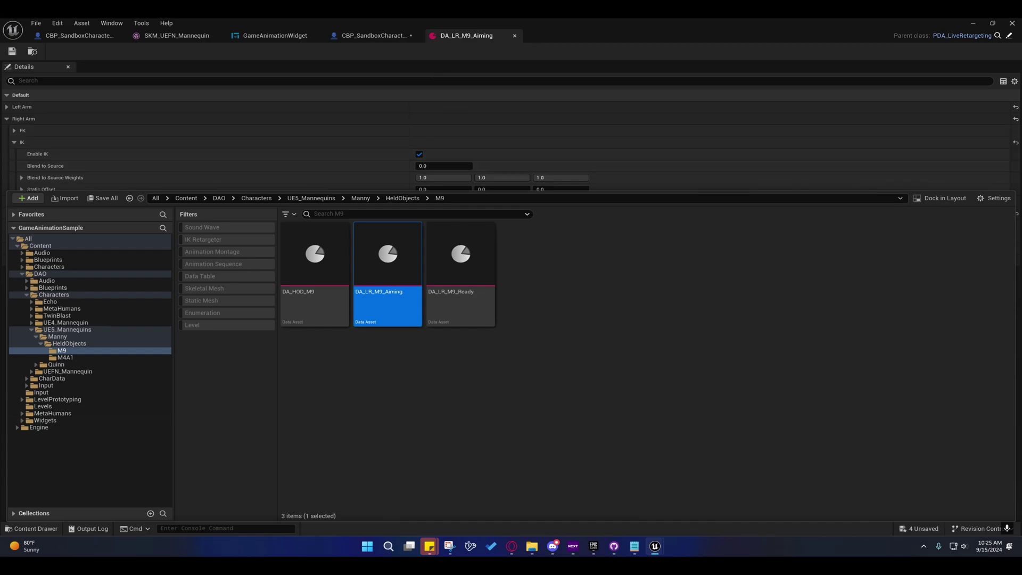
{"action": "left_click", "coordinate": [33, 528]}
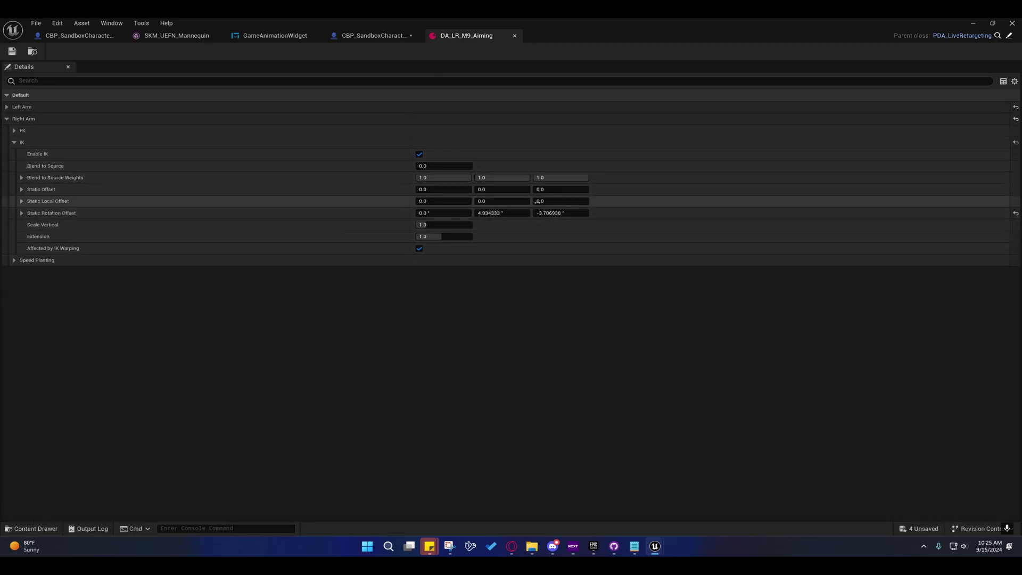
Return to the running level and test Manny running and traversing the blocks with the pistol in hand
{"action": "left_click", "coordinate": [972, 24]}
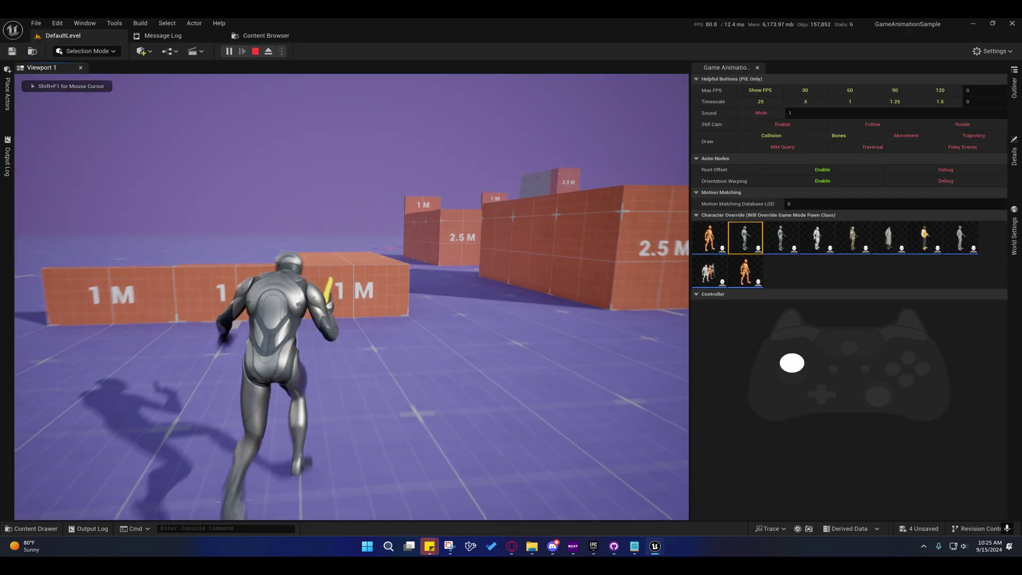
{"action": "key", "text": "space"}
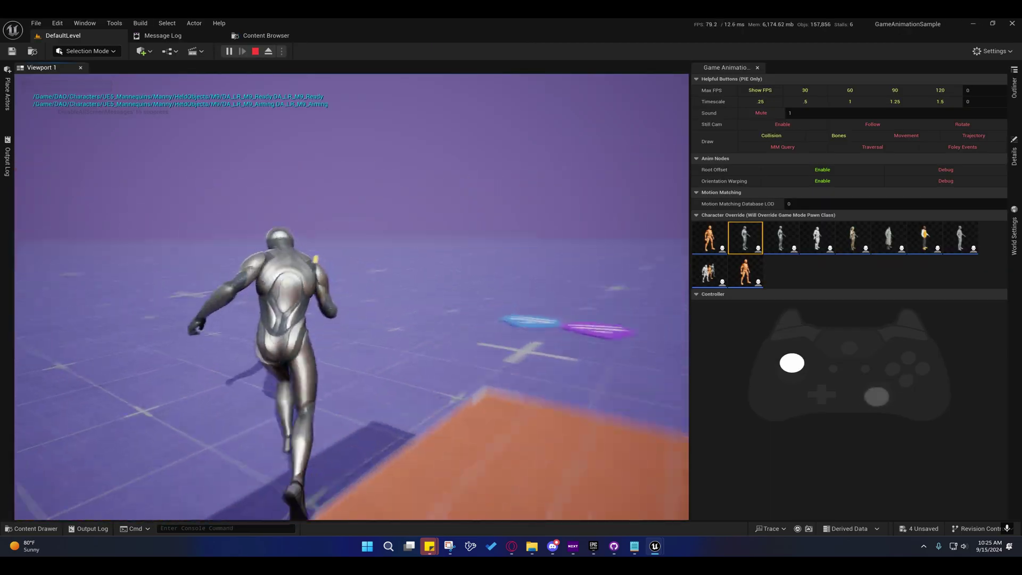
{"action": "key", "text": "a"}
{"action": "key", "text": "d"}
{"action": "key", "text": "space"}
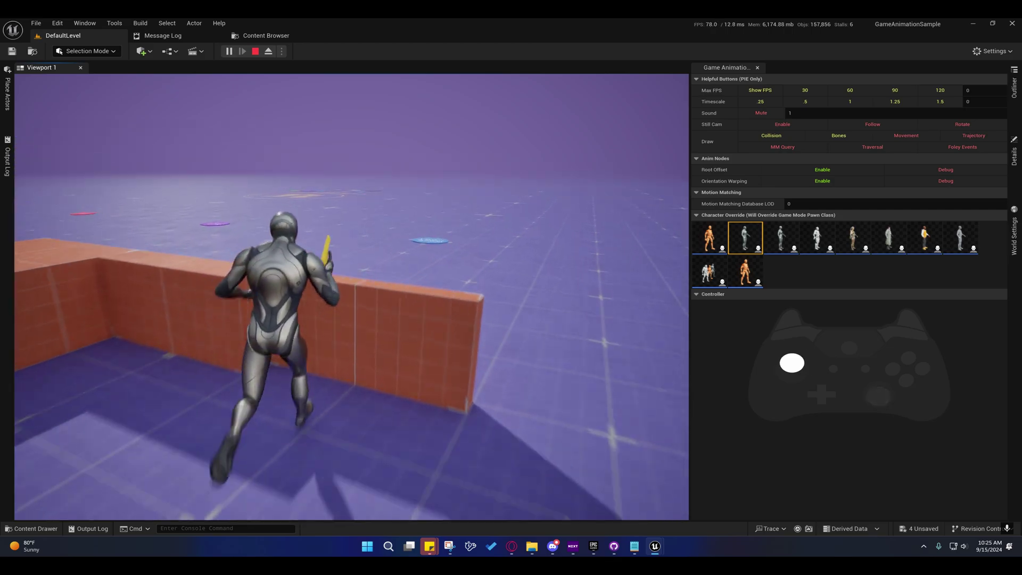